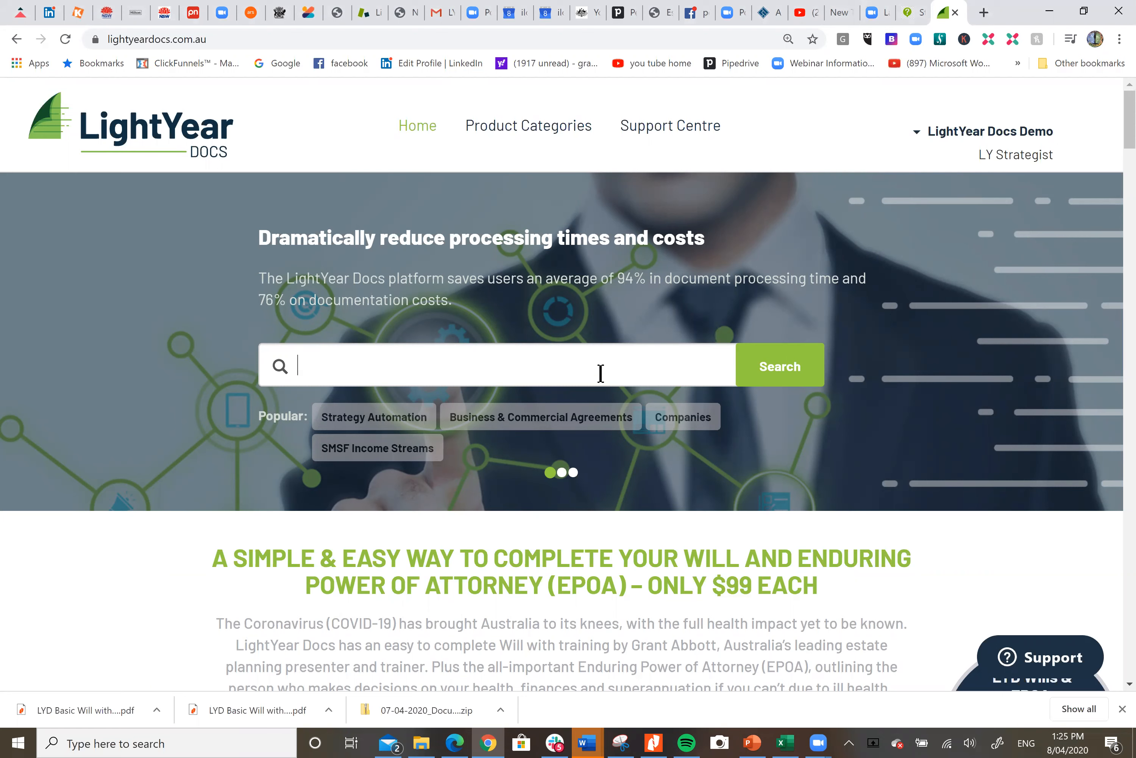
Open the SMSF Loan Agreement product from the Business & Commercial Agreements category
text(smsf loa)
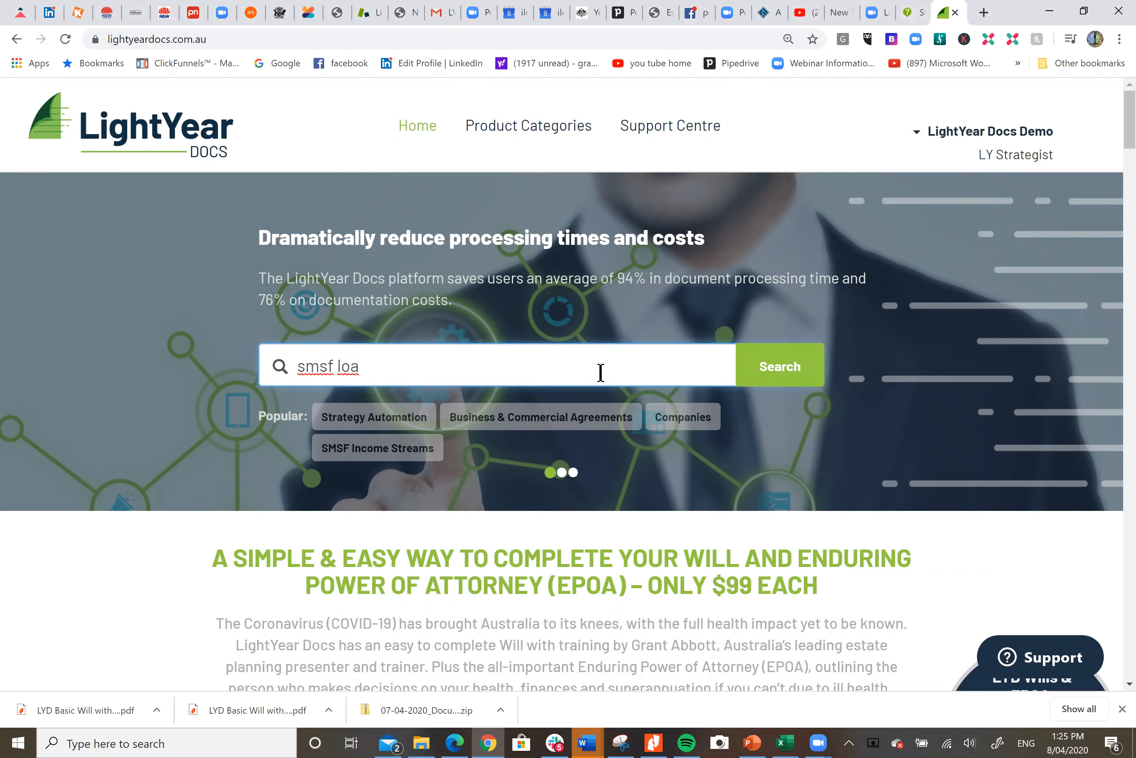
click(982, 373)
scroll(982, 373, down, 15)
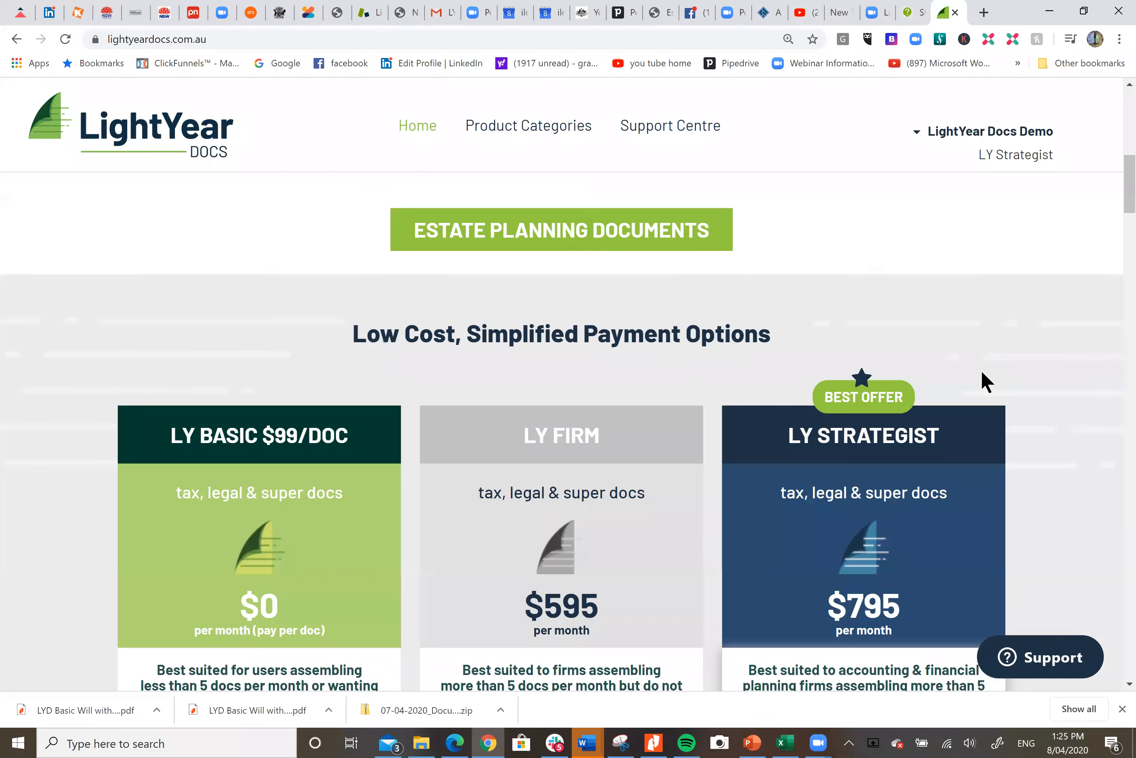
scroll(982, 372, down, 10)
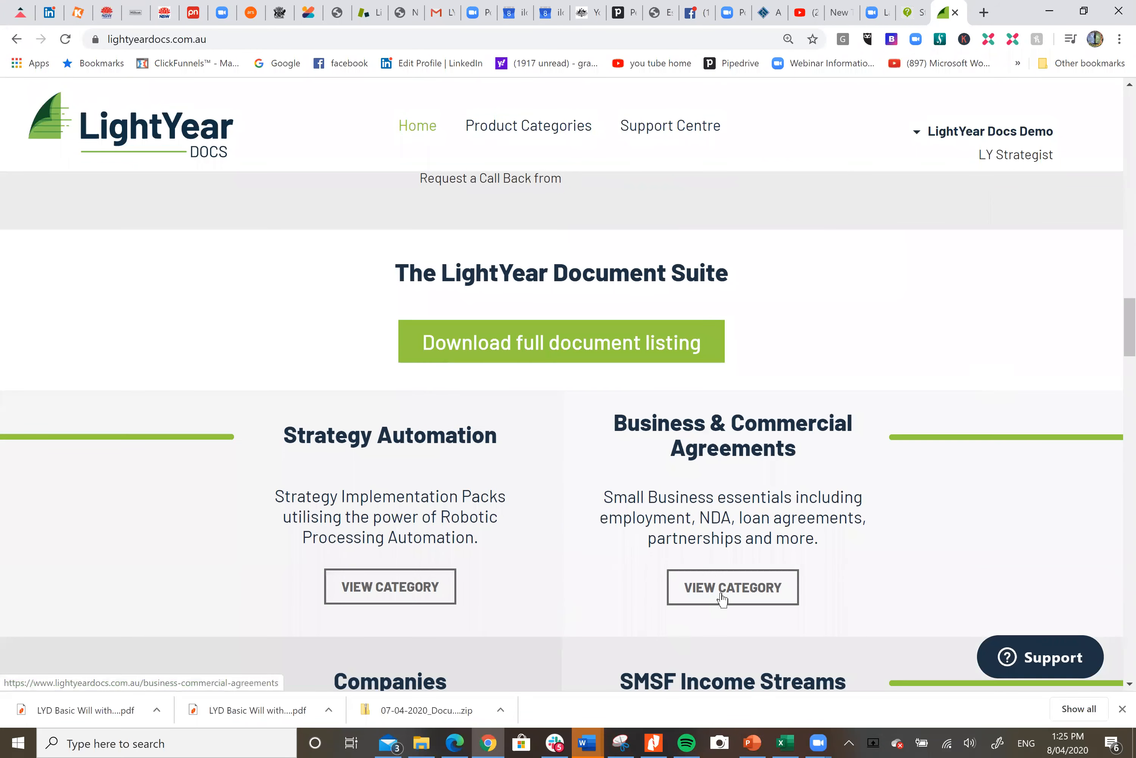
click(724, 591)
scroll(831, 440, down, 4)
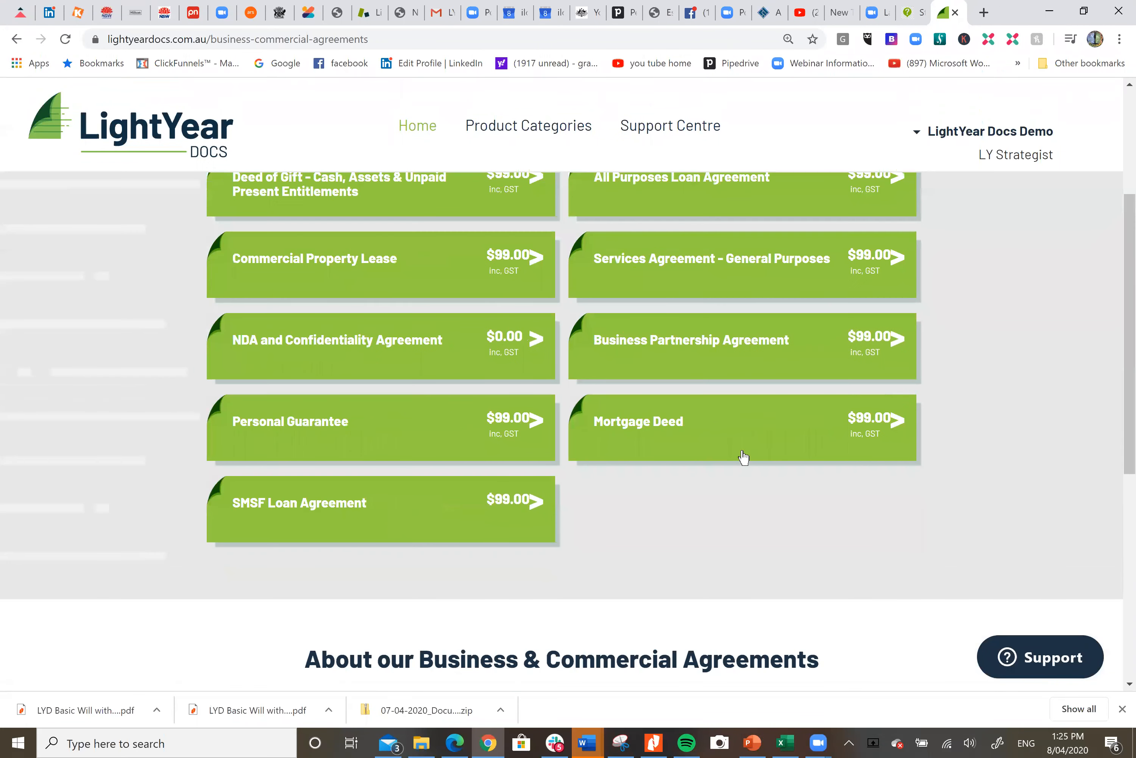
click(335, 508)
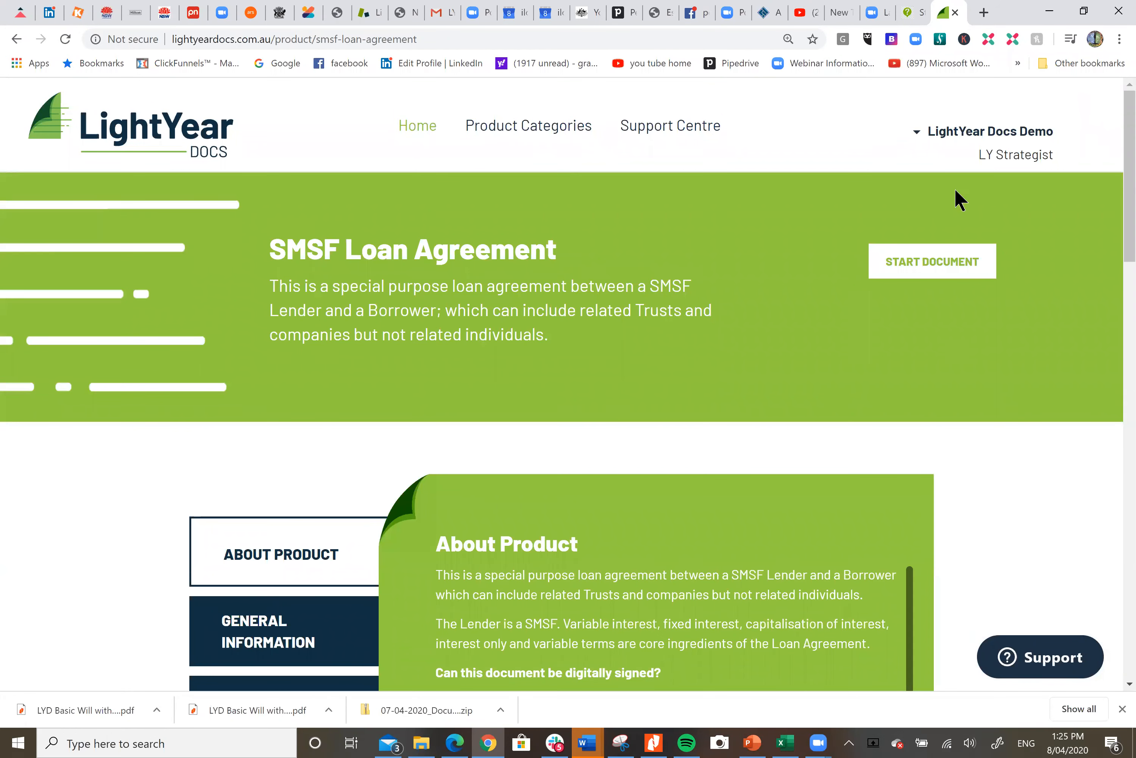
Start the document and store it in the existing Conference folder
click(924, 264)
click(583, 382)
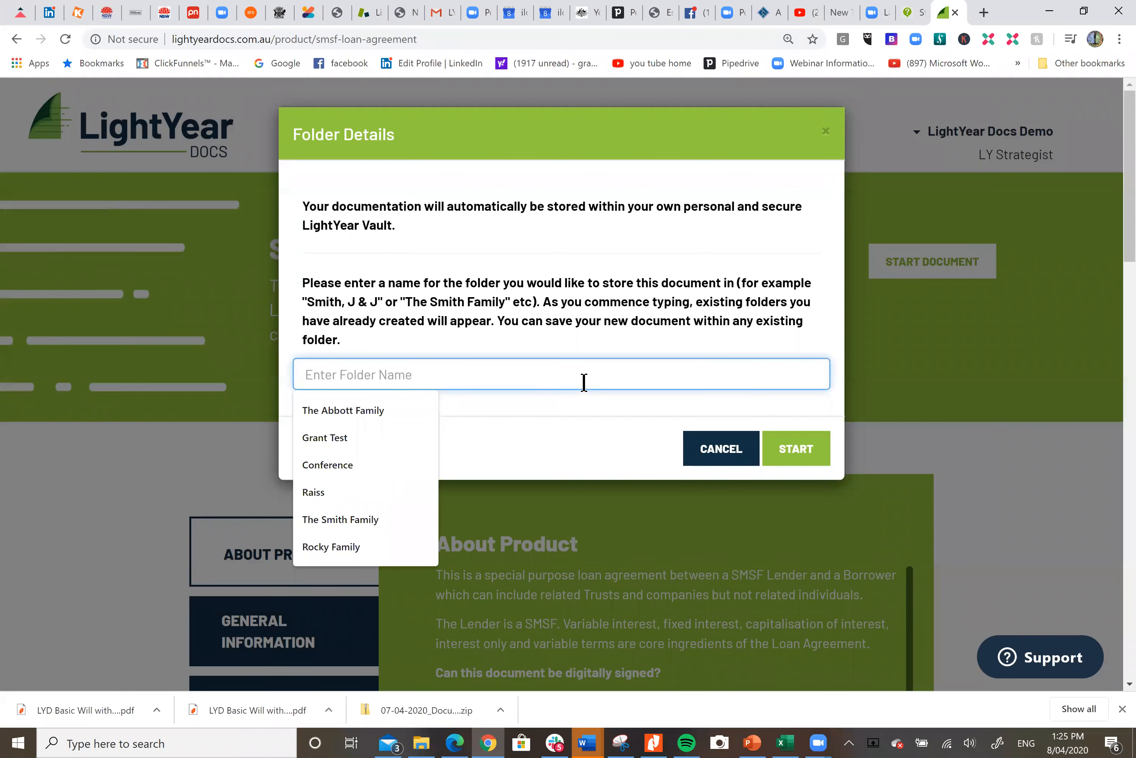
text(conf)
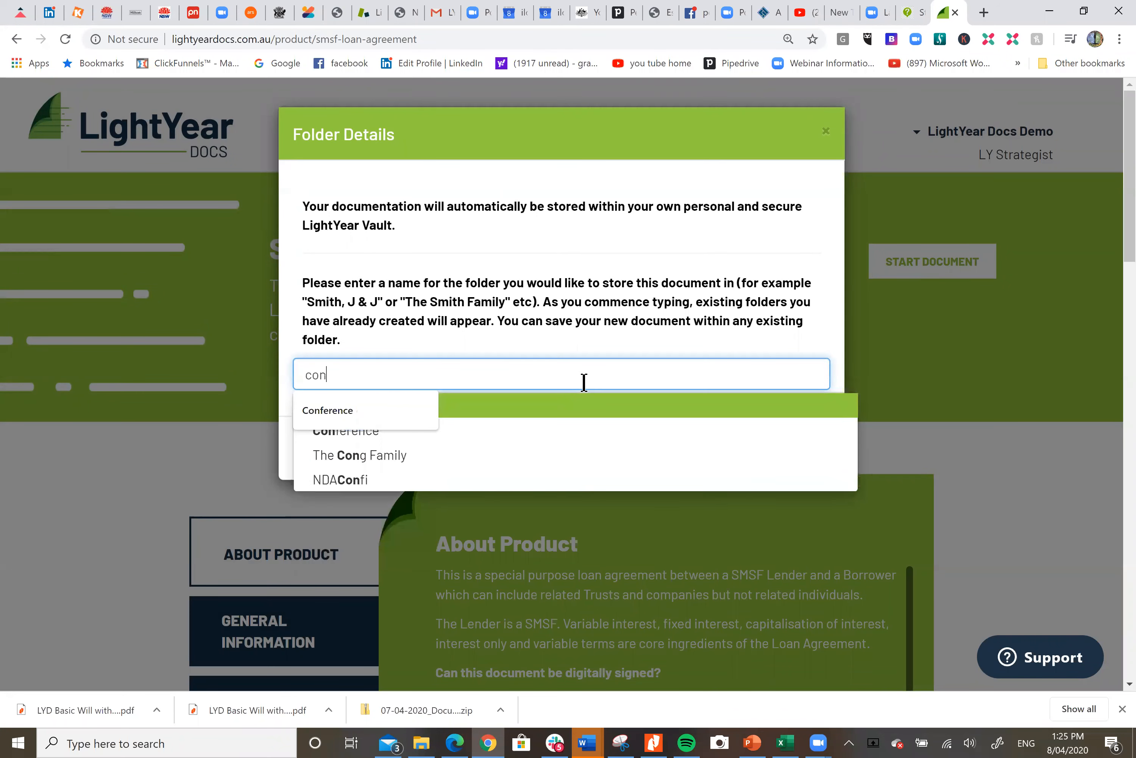
click(328, 409)
key(BackSpace)
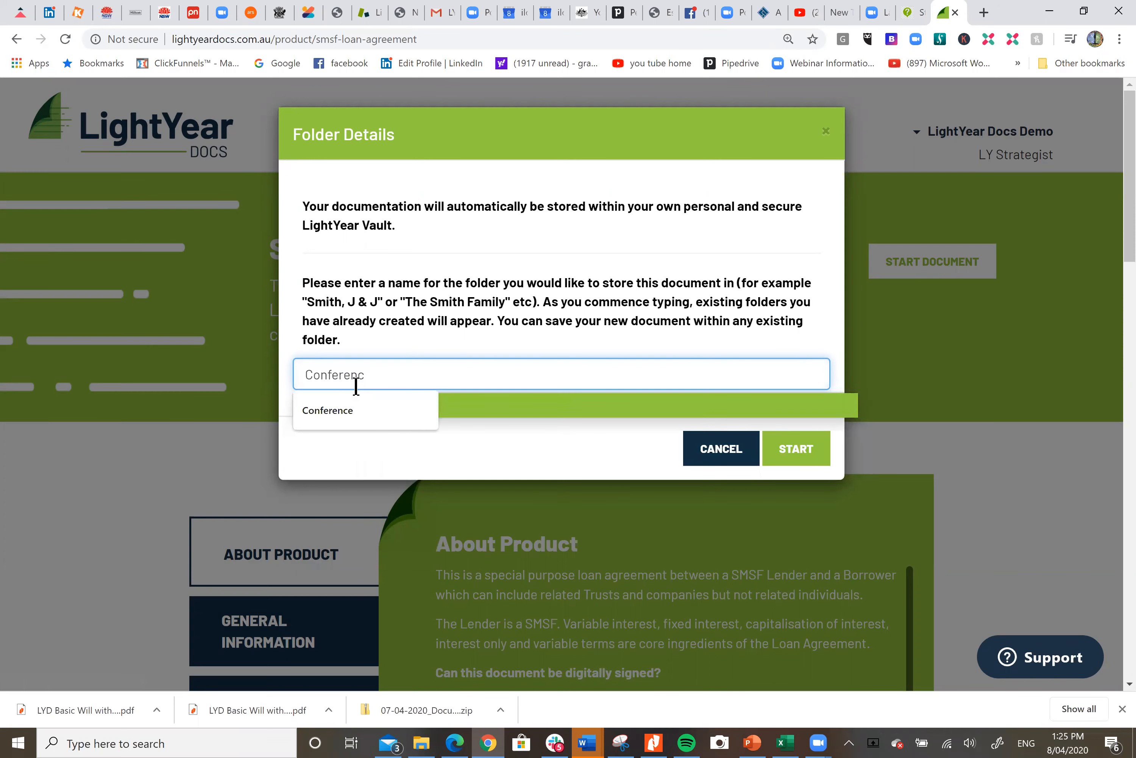
click(519, 403)
click(812, 455)
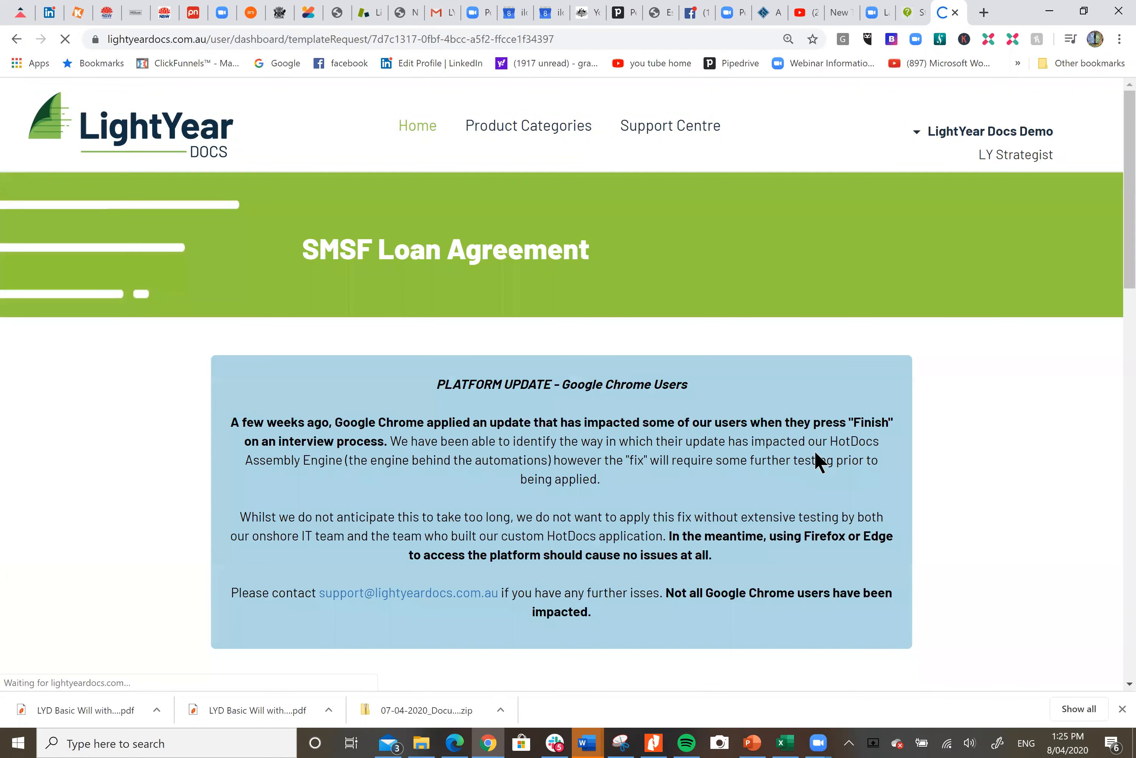
Review the answer summary listing all interview questions, then return to the interview
drag(1130, 196, 1130, 362)
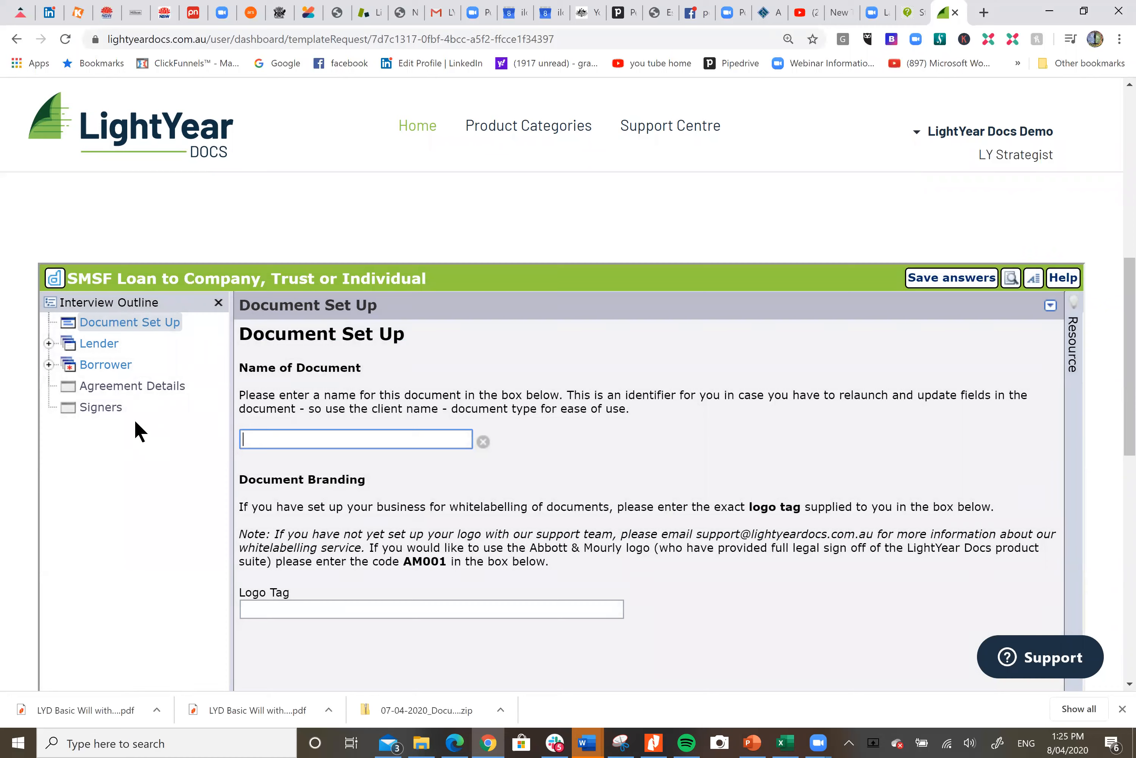
click(1034, 279)
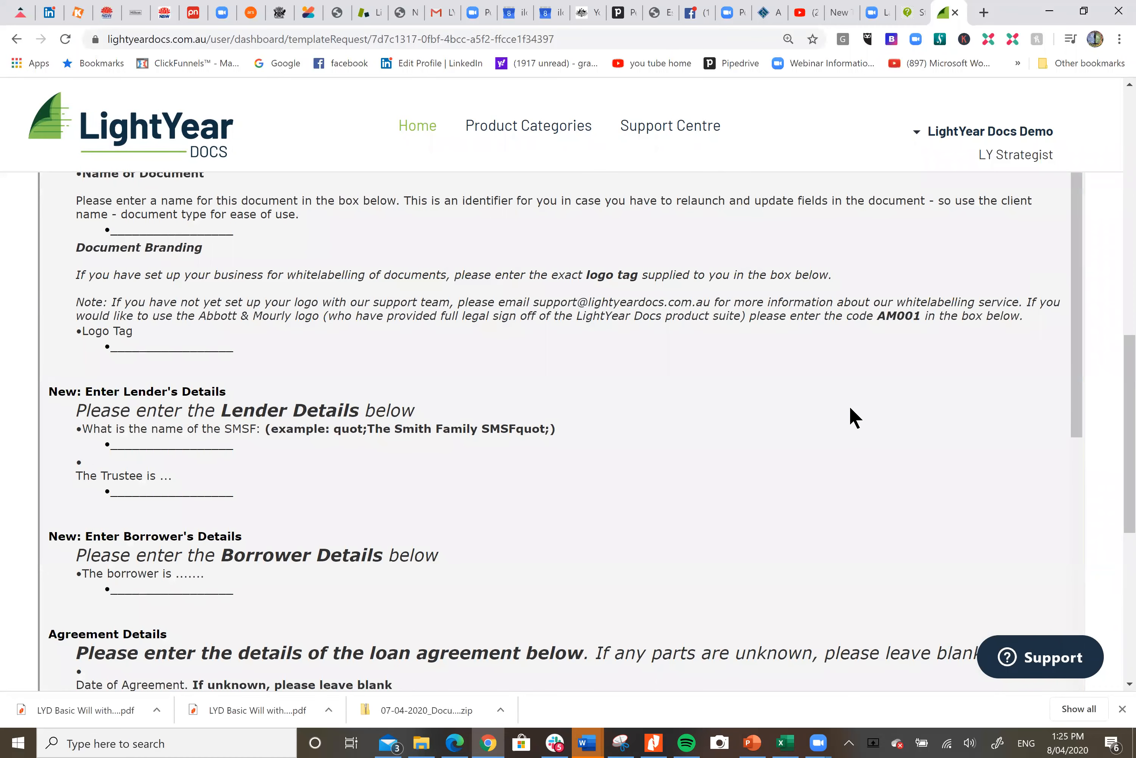
scroll(842, 415, down, 10)
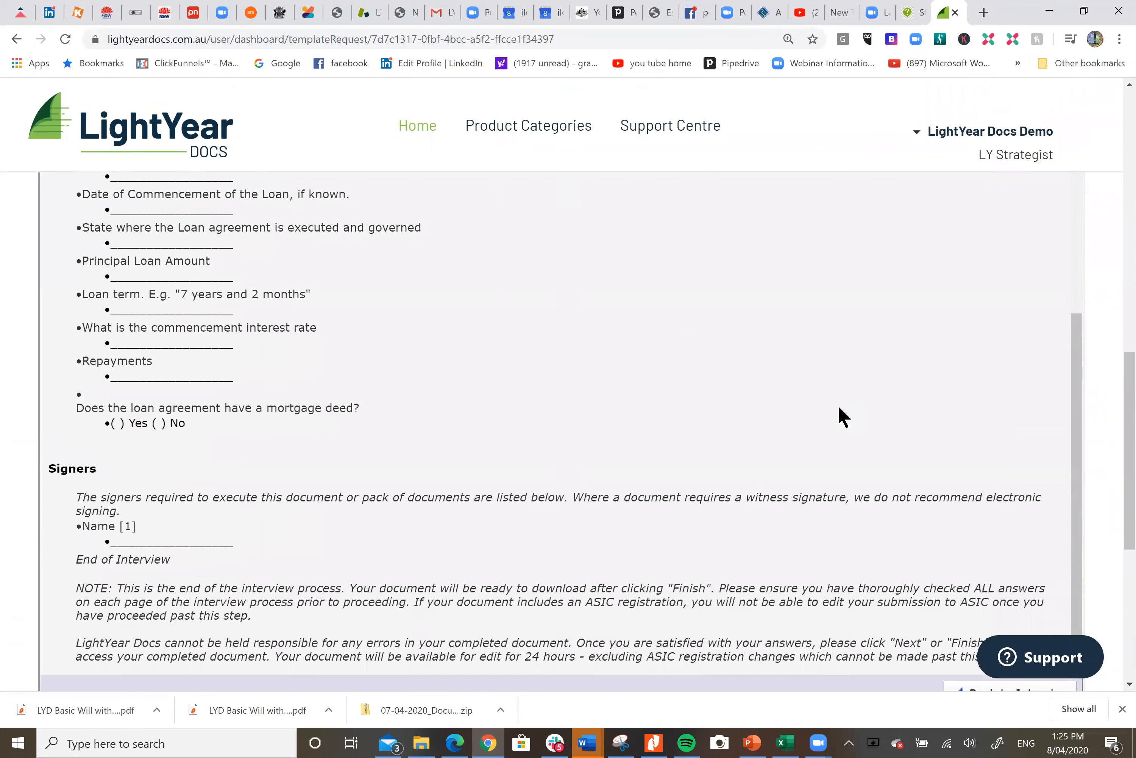
scroll(841, 414, down, 3)
scroll(841, 414, up, 7)
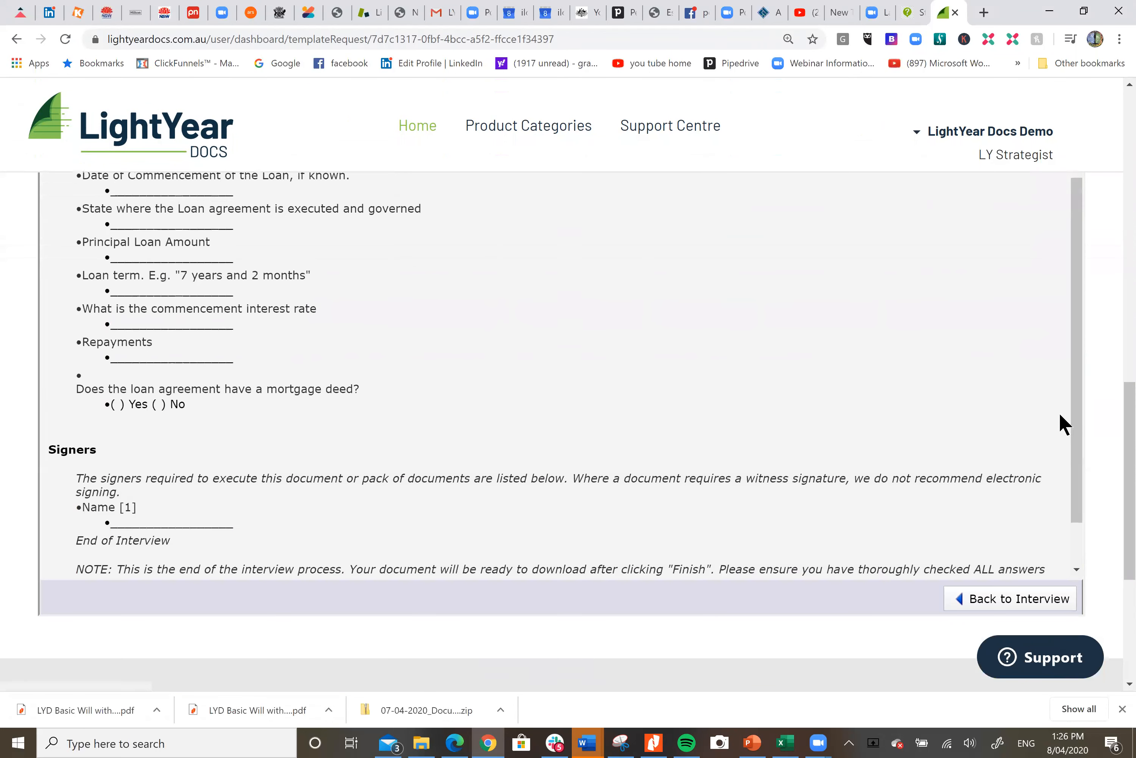
scroll(886, 412, up, 8)
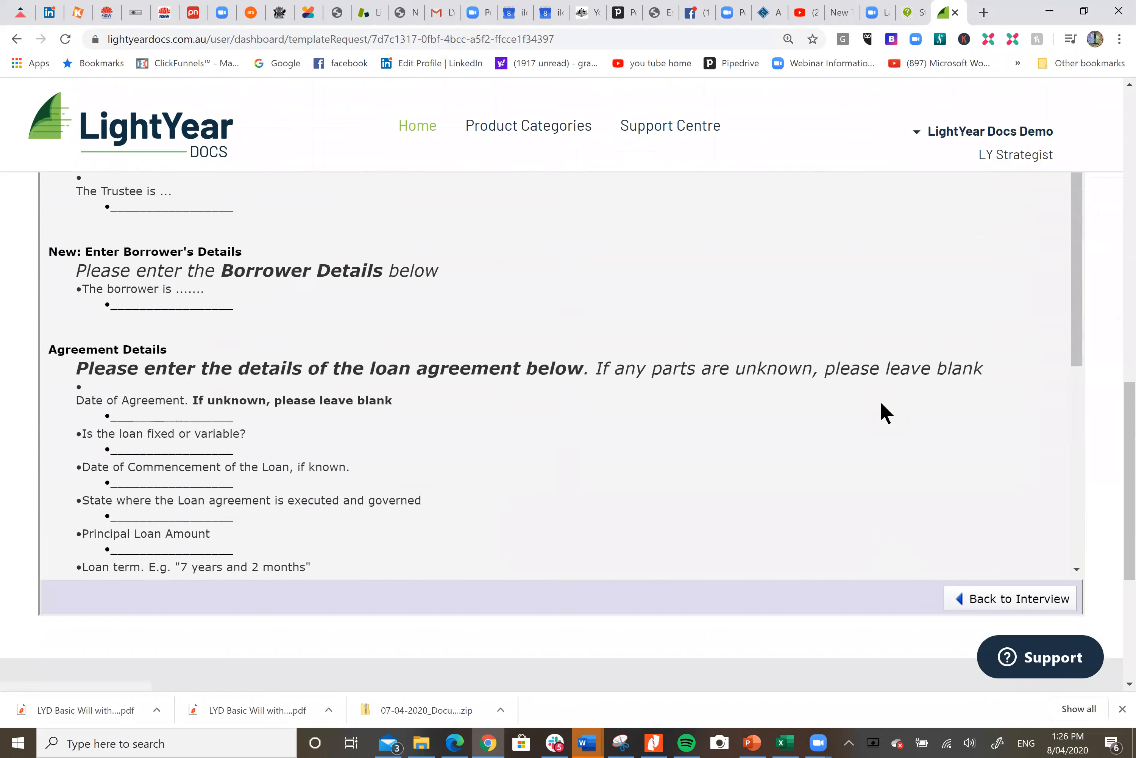
scroll(886, 413, up, 1)
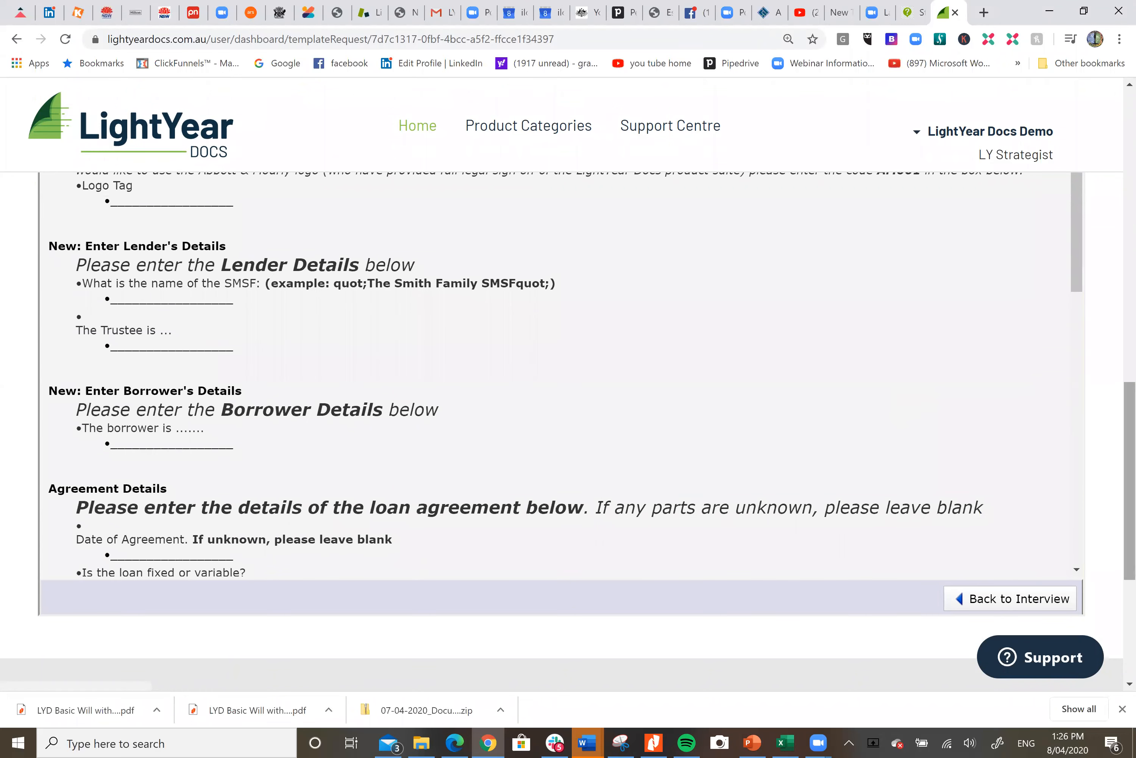
drag(1130, 480, 1129, 361)
click(989, 412)
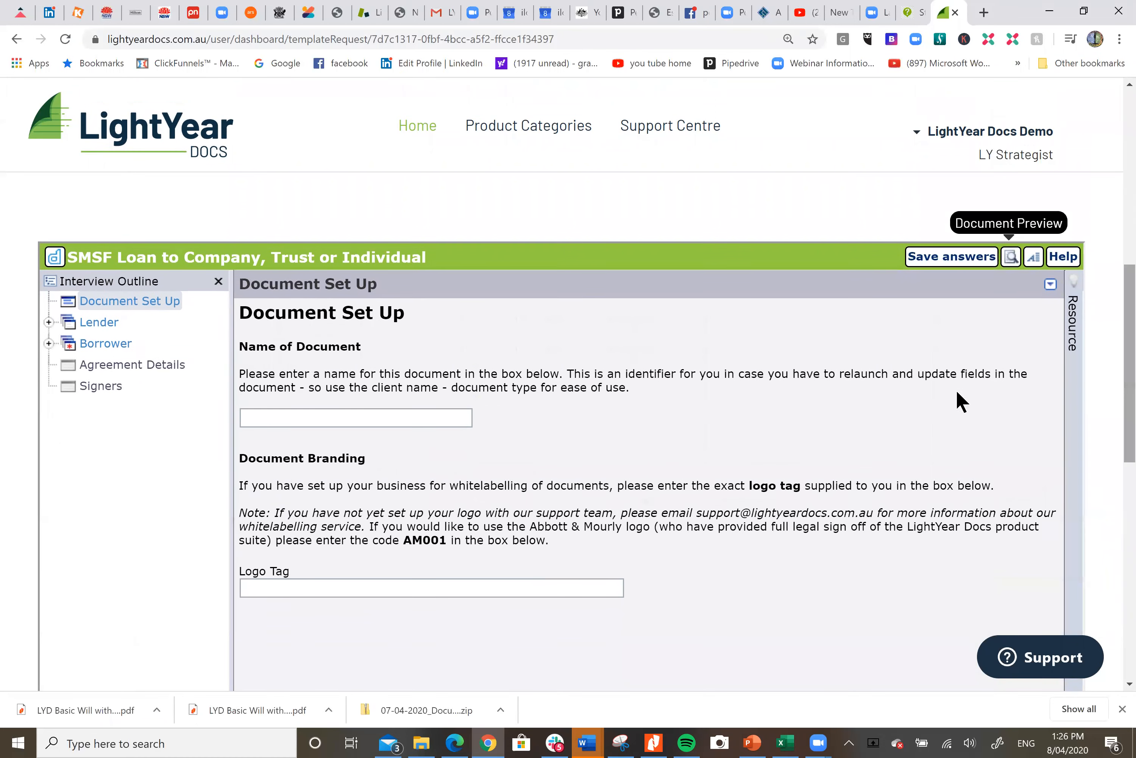
Name the document Smith Loan and set the logo tag to the Abbott & Mourly code AM001
click(938, 254)
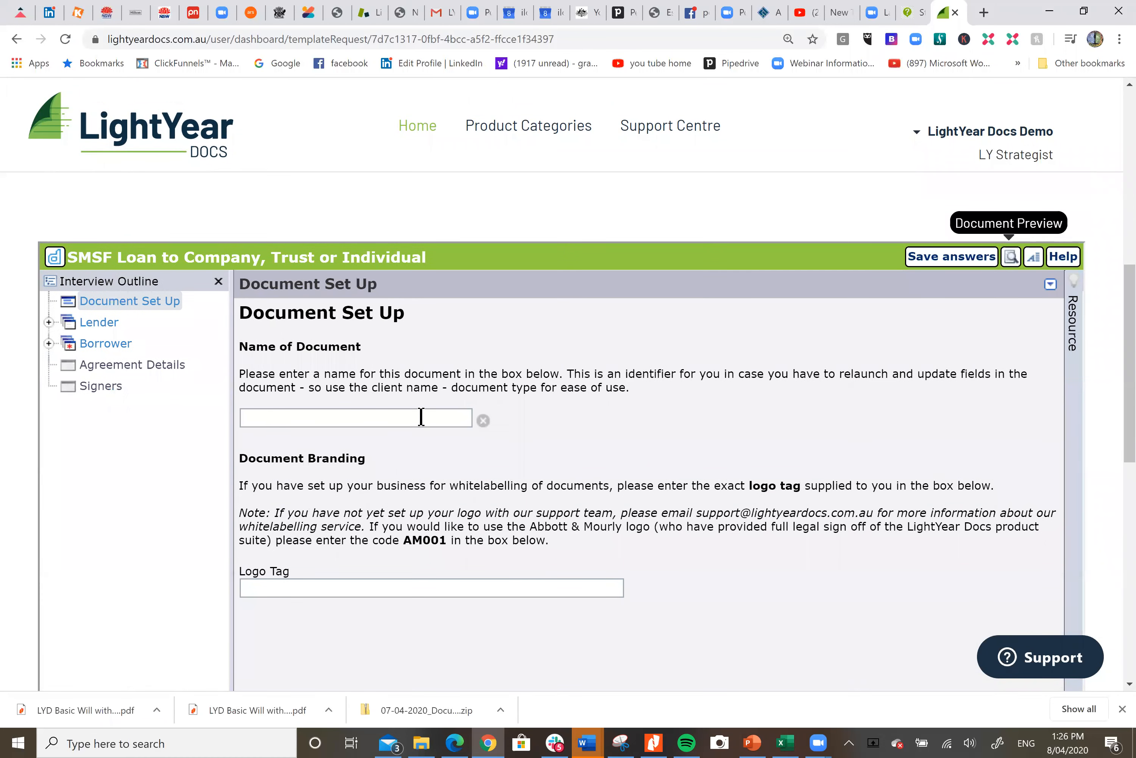
click(398, 416)
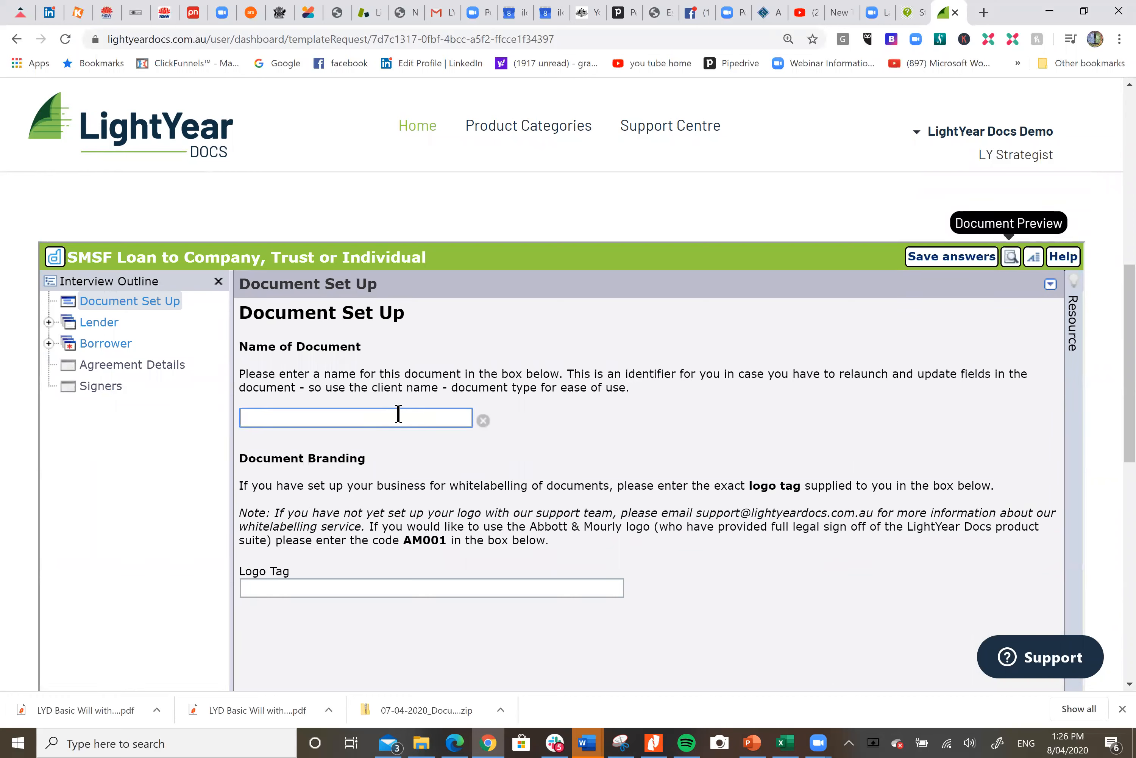
text(Smith Loan)
click(350, 585)
text(AM001)
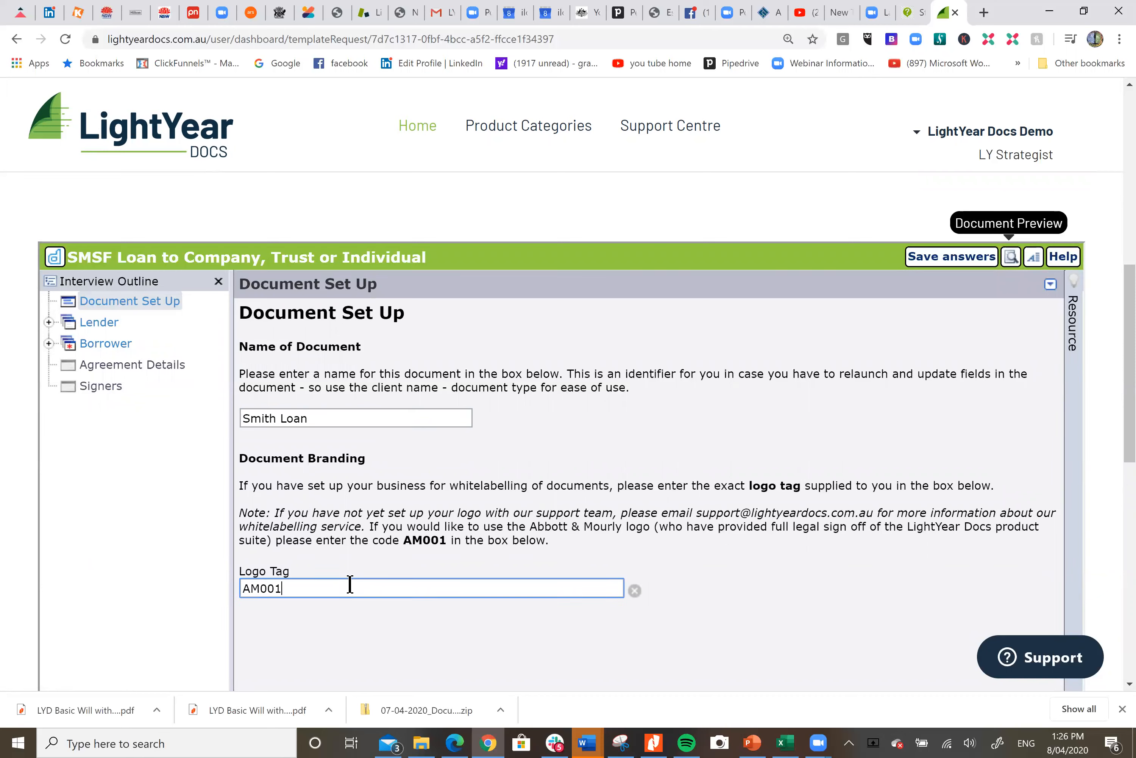
key(BackSpace)
key(BackSpace)
key(BackSpace)
key(BackSpace)
key(BackSpace)
text(Am)
key(BackSpace)
text(Mo0)
key(BackSpace)
text(001)
Open the Lender section and enter The Jones Family Super Fund as the SMSF name
click(109, 327)
click(448, 361)
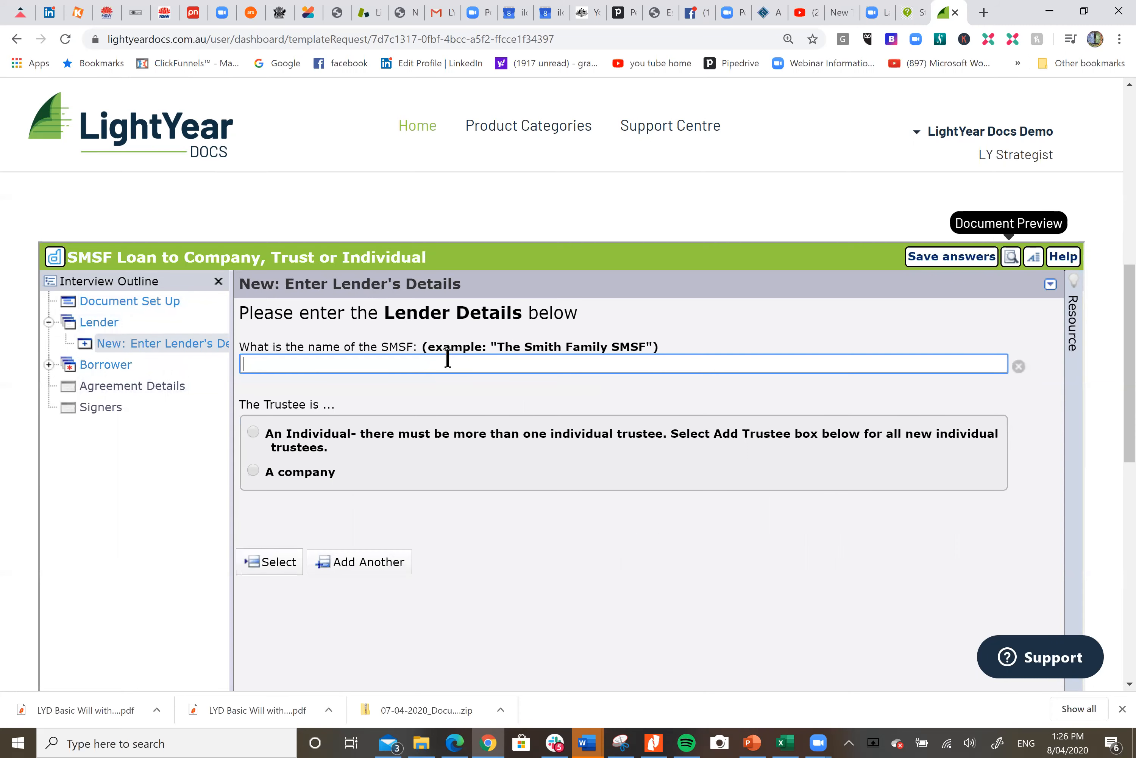
text(The Jones Family Super Fund)
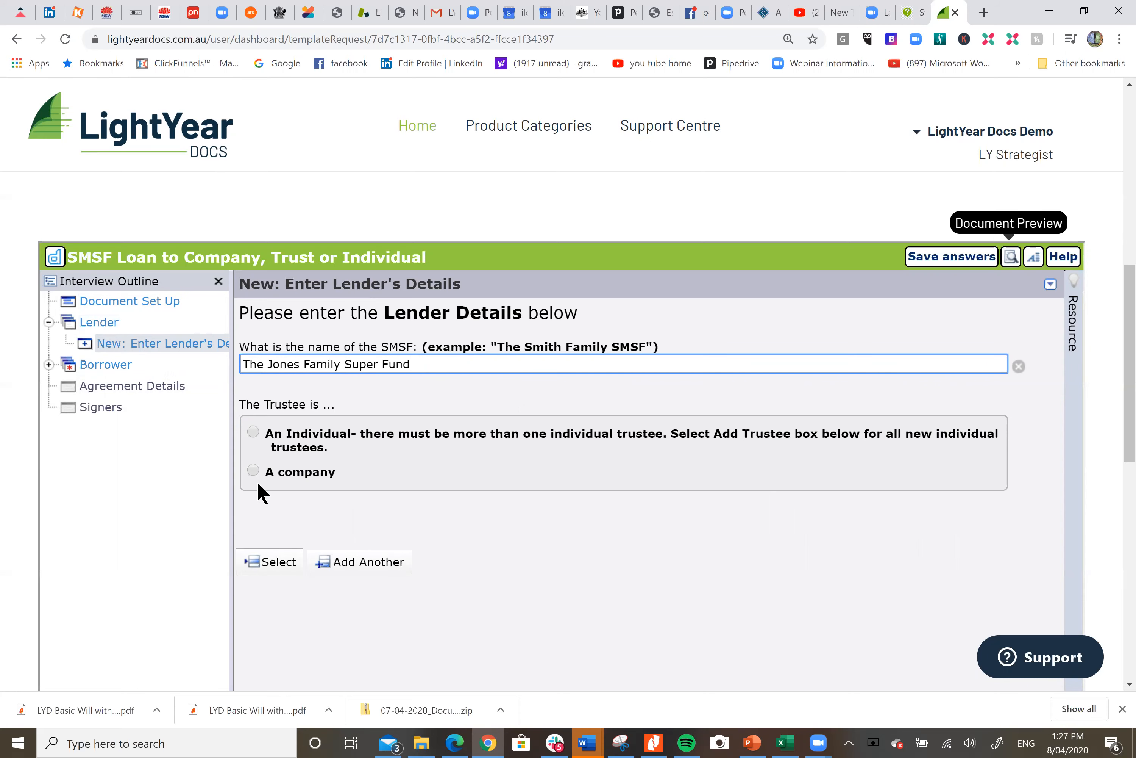
Set the lender's trustee to a company with the full name Jones Nominees
click(252, 469)
scroll(504, 440, down, 1)
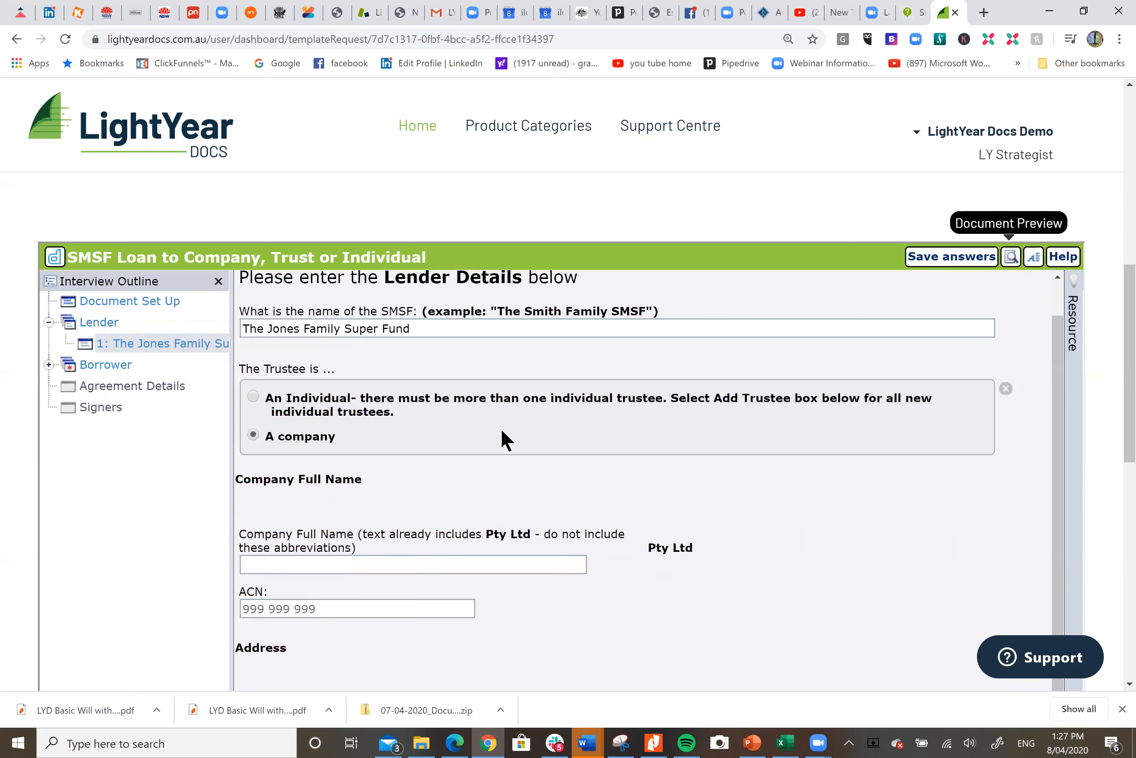
click(457, 562)
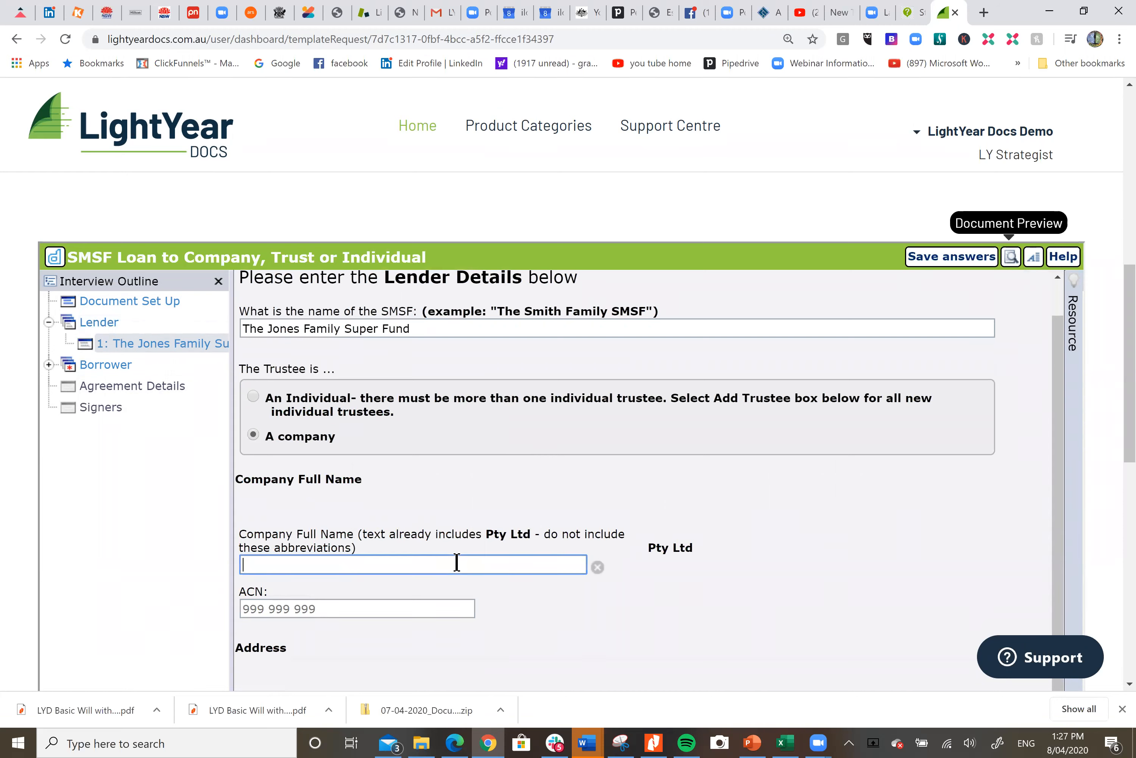
text(Jones Nominees)
Enter the trustee company's ACN and its street address, suburb, state New South Wales and post code
click(374, 610)
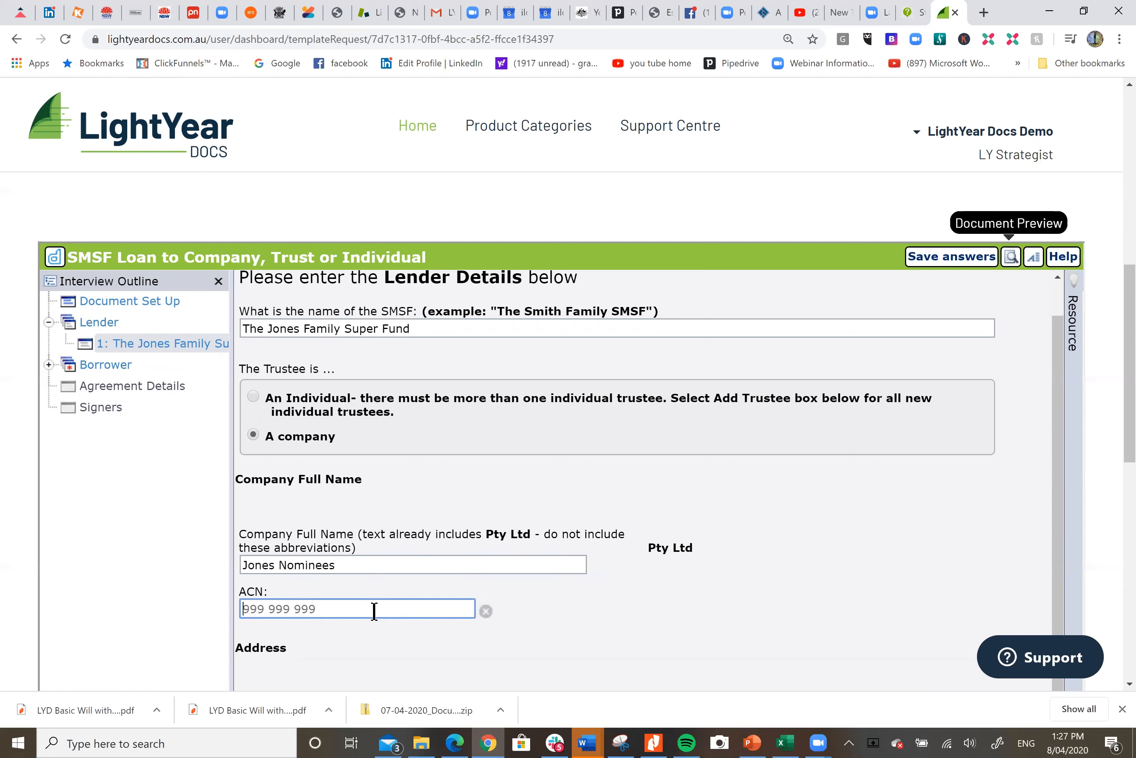
text(124 548 545)
scroll(495, 585, down, 5)
click(361, 491)
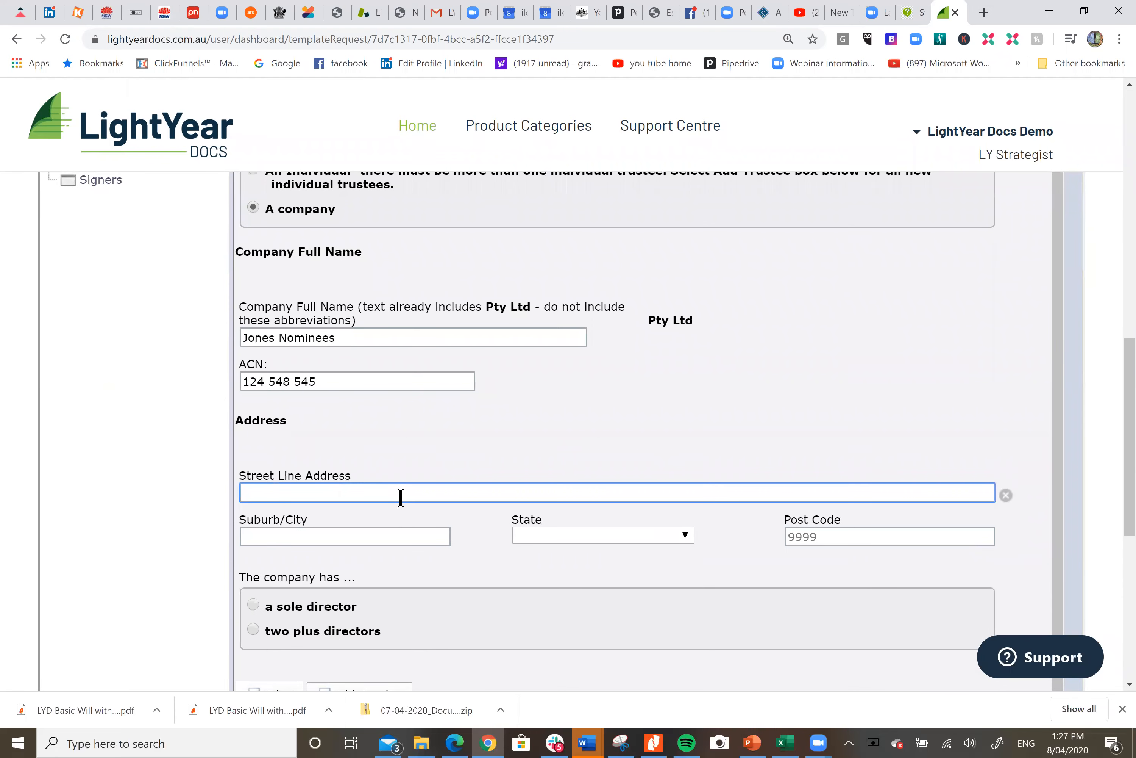
text(5 Jones Street)
key(Tab)
text(Sydney)
key(Tab)
key(n)
key(Tab)
text(2000)
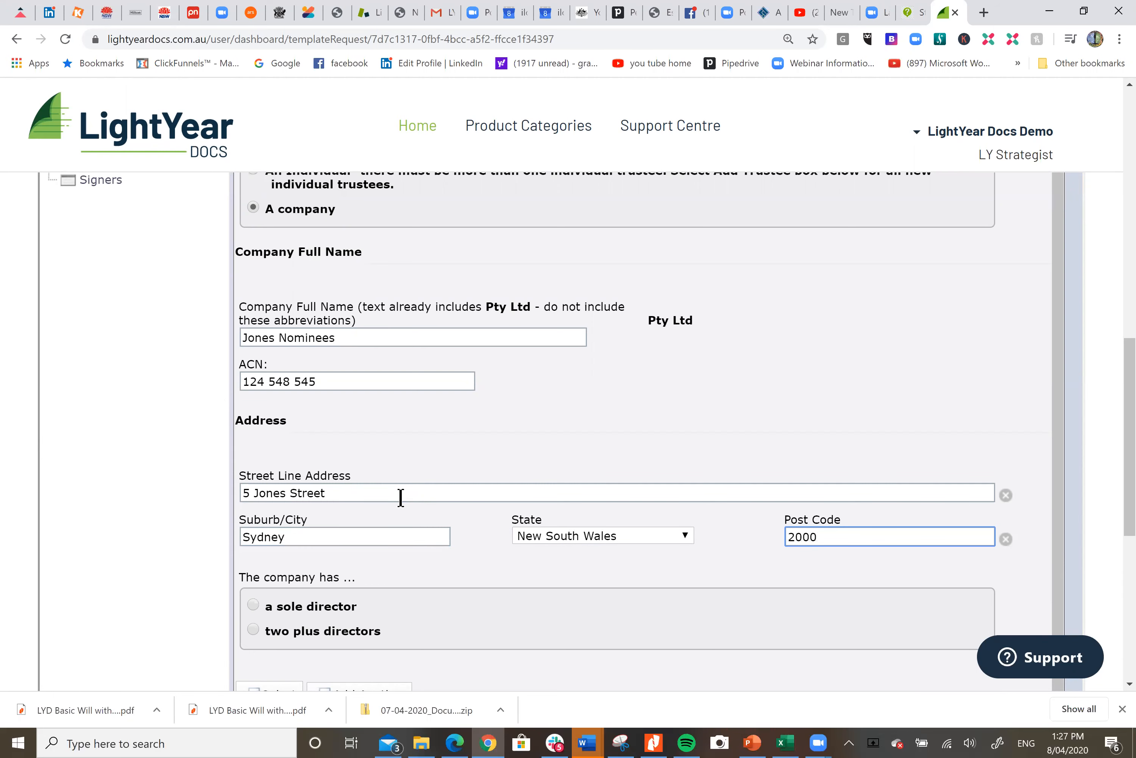
Choose a sole director for the company and enter the director's full name
scroll(401, 497, down, 3)
click(254, 454)
scroll(454, 449, down, 1)
click(408, 482)
text(Steve Jones)
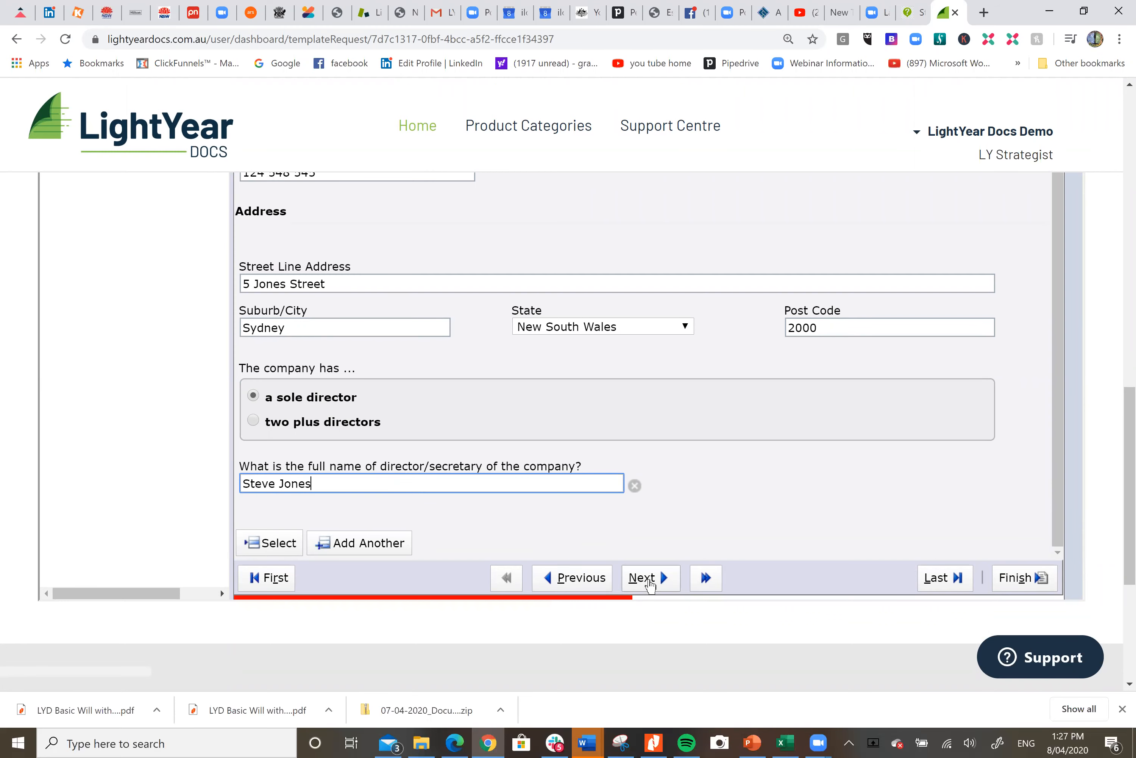
Open the Borrower section and set the borrower as a trustee of a trust
scroll(714, 489, up, 2)
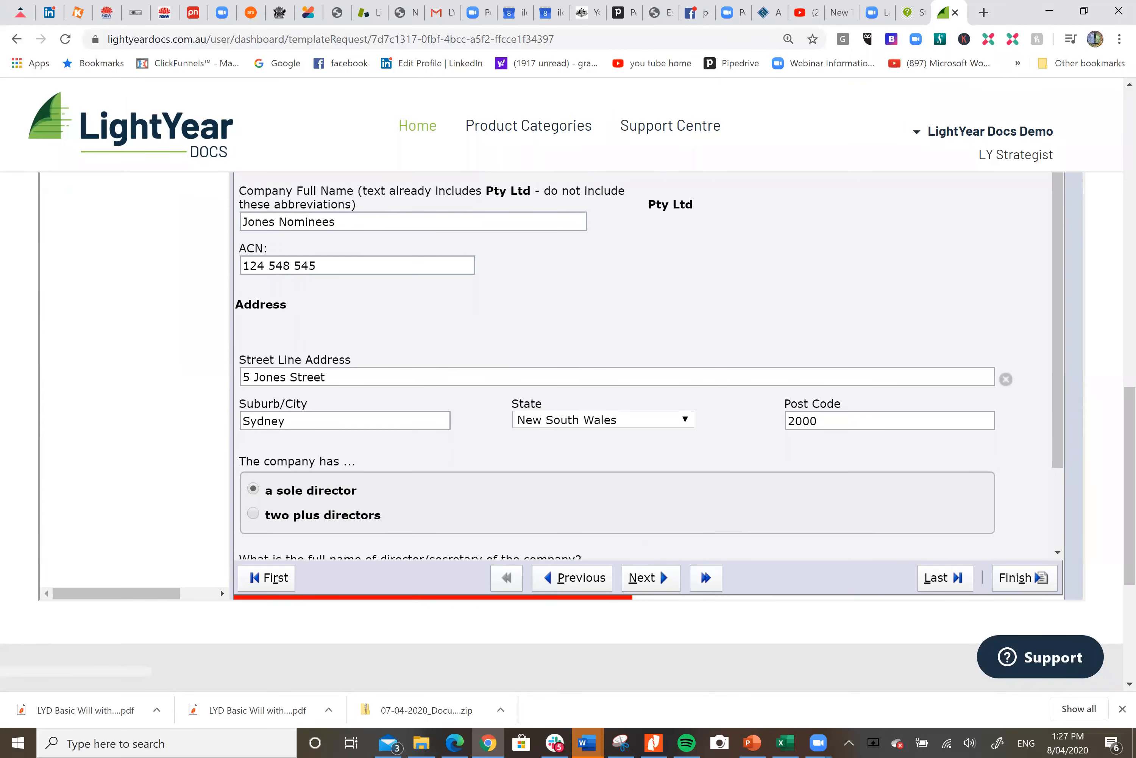
scroll(295, 333, up, 6)
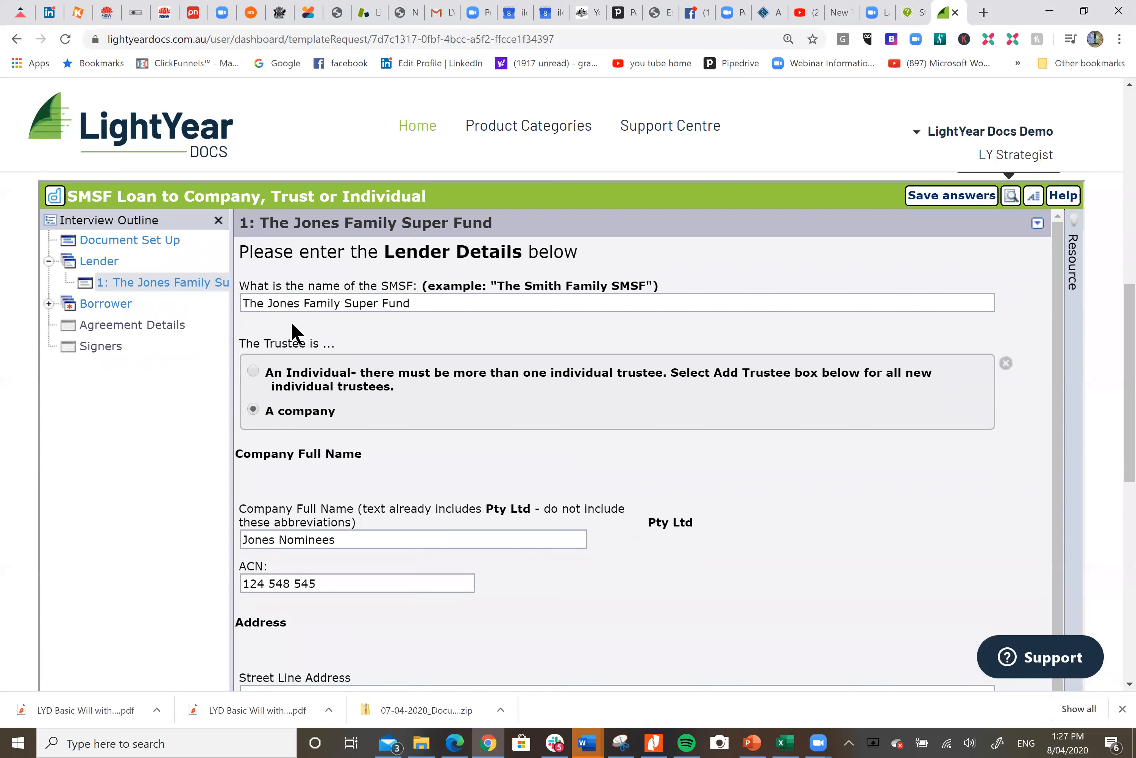
click(100, 305)
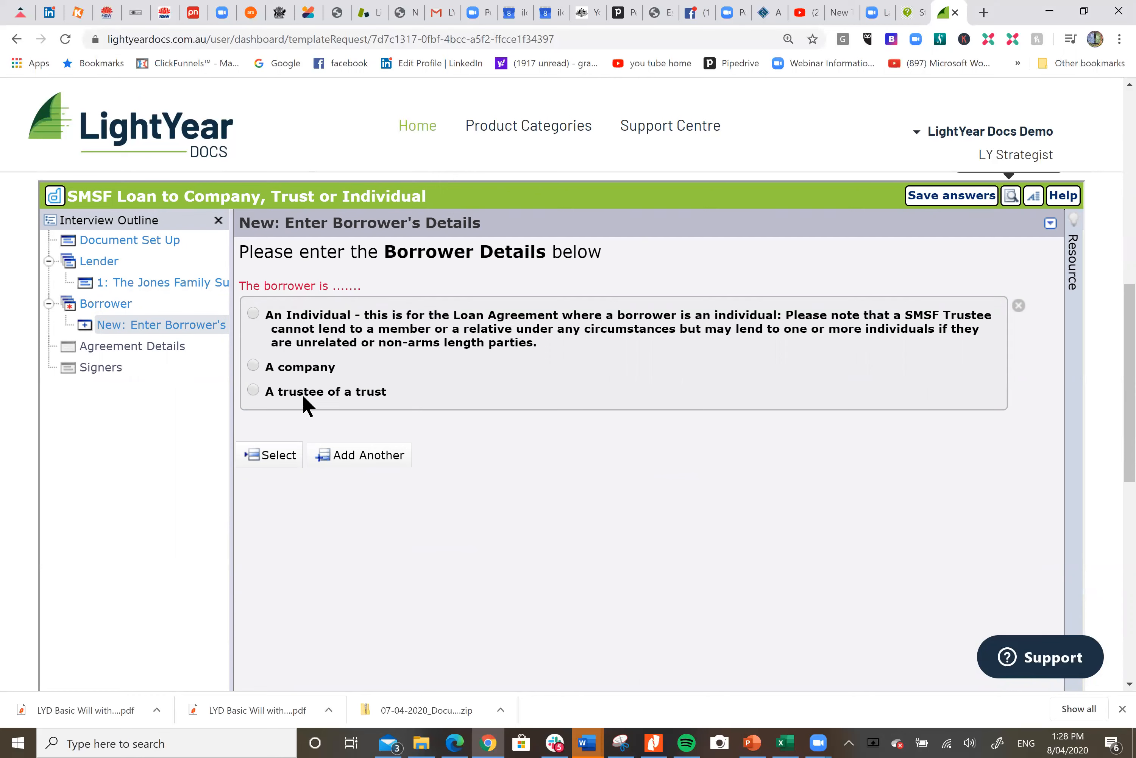
click(254, 390)
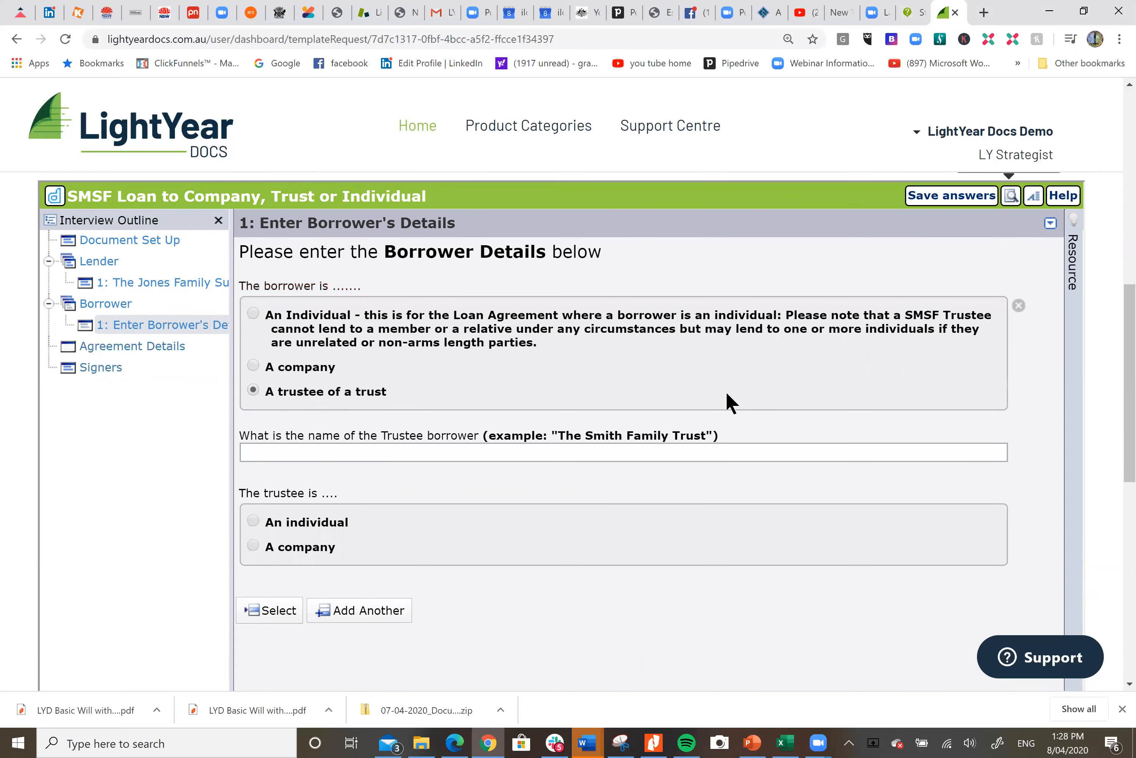
Name the trustee borrower The Smith Family Trust
scroll(636, 391, down, 1)
click(529, 377)
text(The Sm)
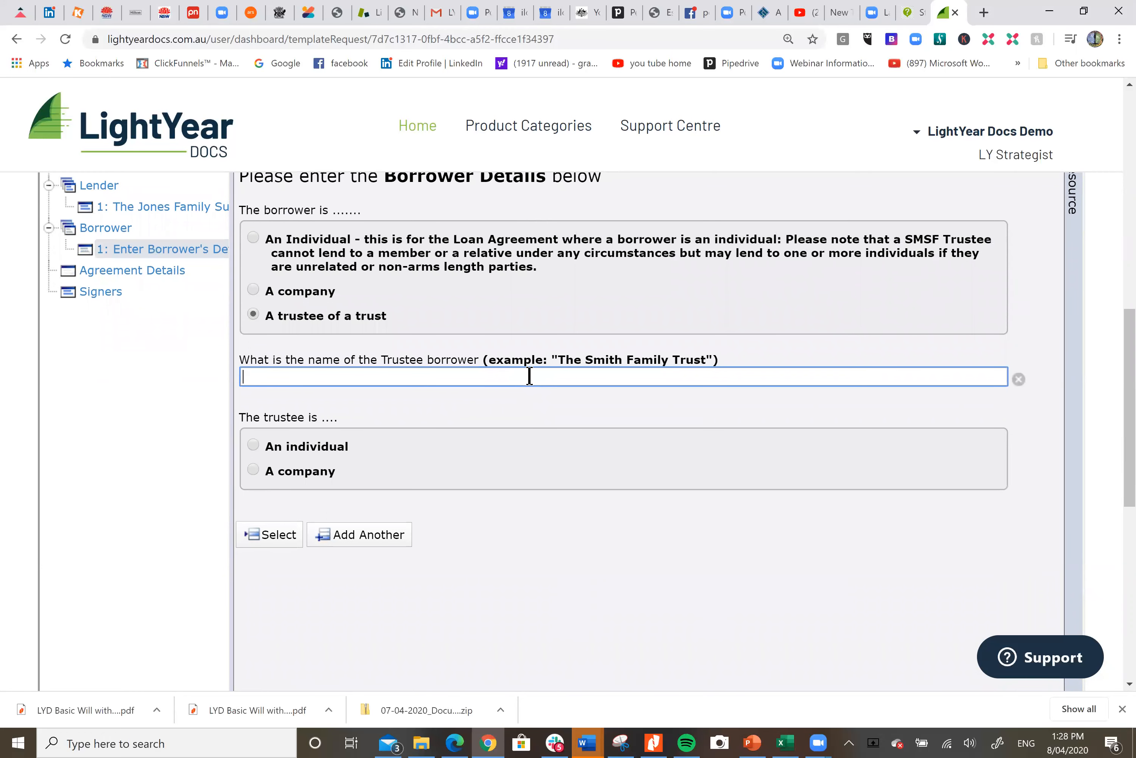
text(th Family Tu)
text(rs)
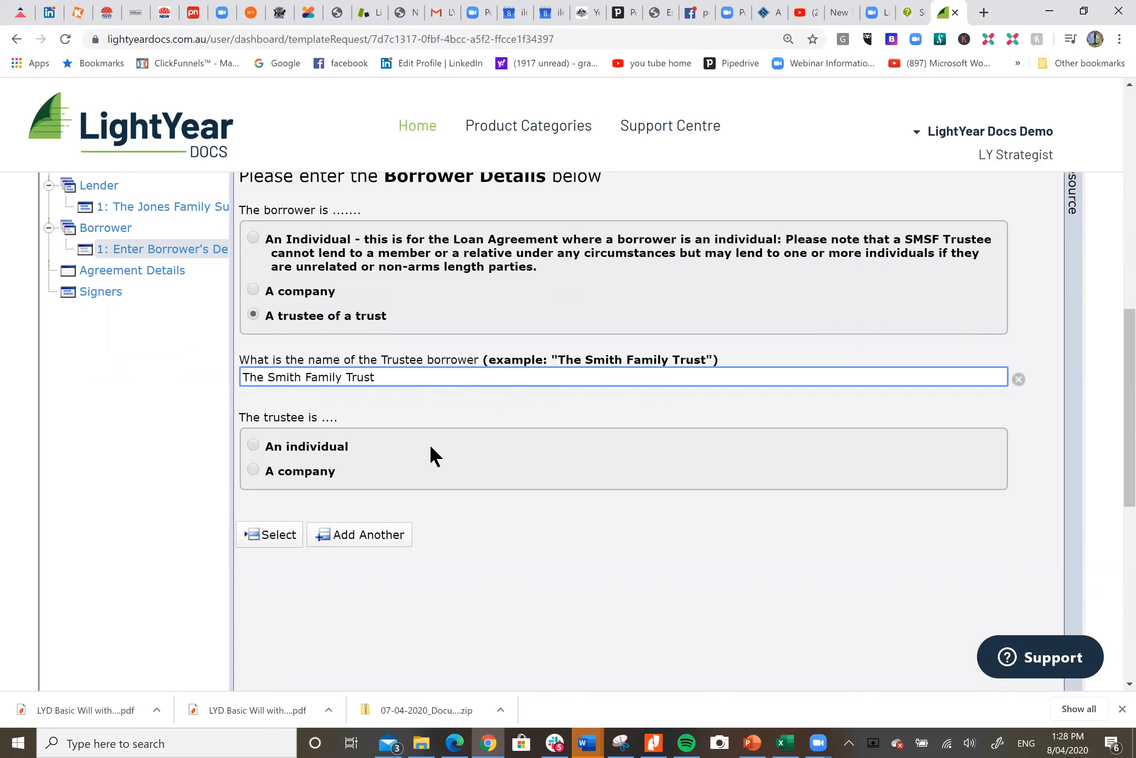
Set the borrower's trustee as an individual and enter the trustee's first and last names
click(253, 445)
scroll(424, 418, down, 1)
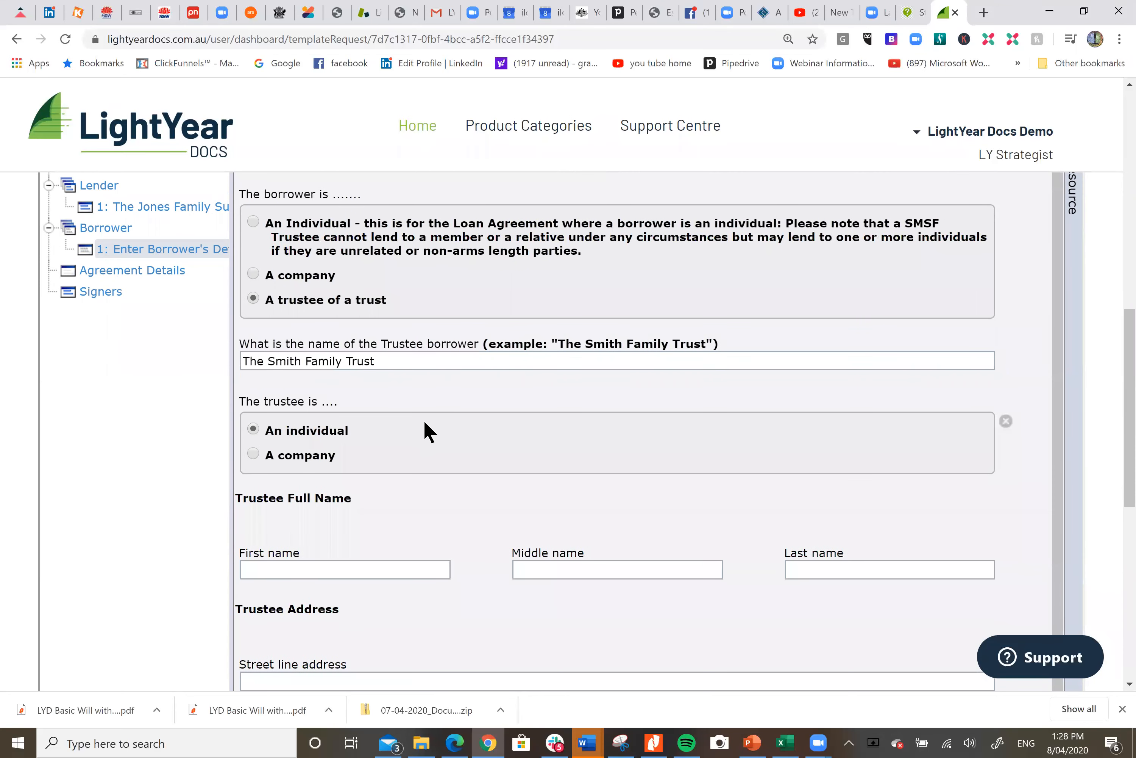
click(388, 566)
text(JOPh)
key(BackSpace)
key(BackSpace)
key(BackSpace)
text(oh)
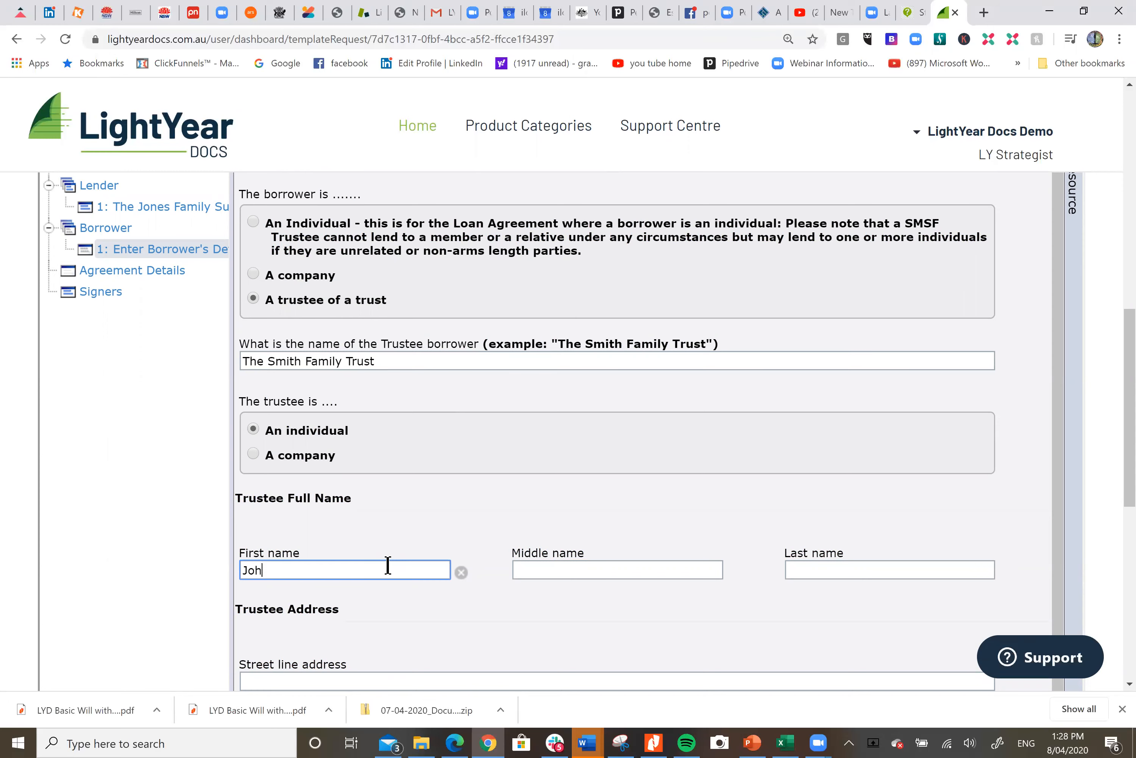
text(n)
key(Tab)
key(Tab)
text(Smith)
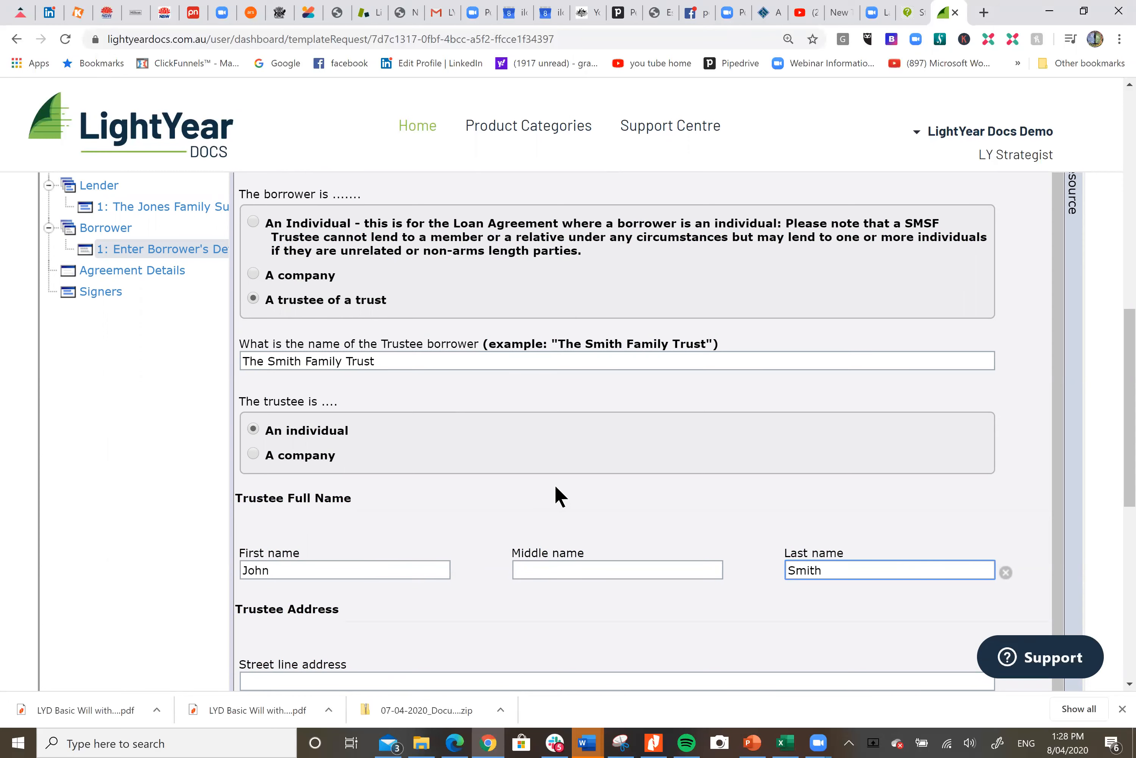
Enter the individual trustee's street address, with suburb Sydney, state New South Wales and post code 2000
scroll(555, 495, down, 3)
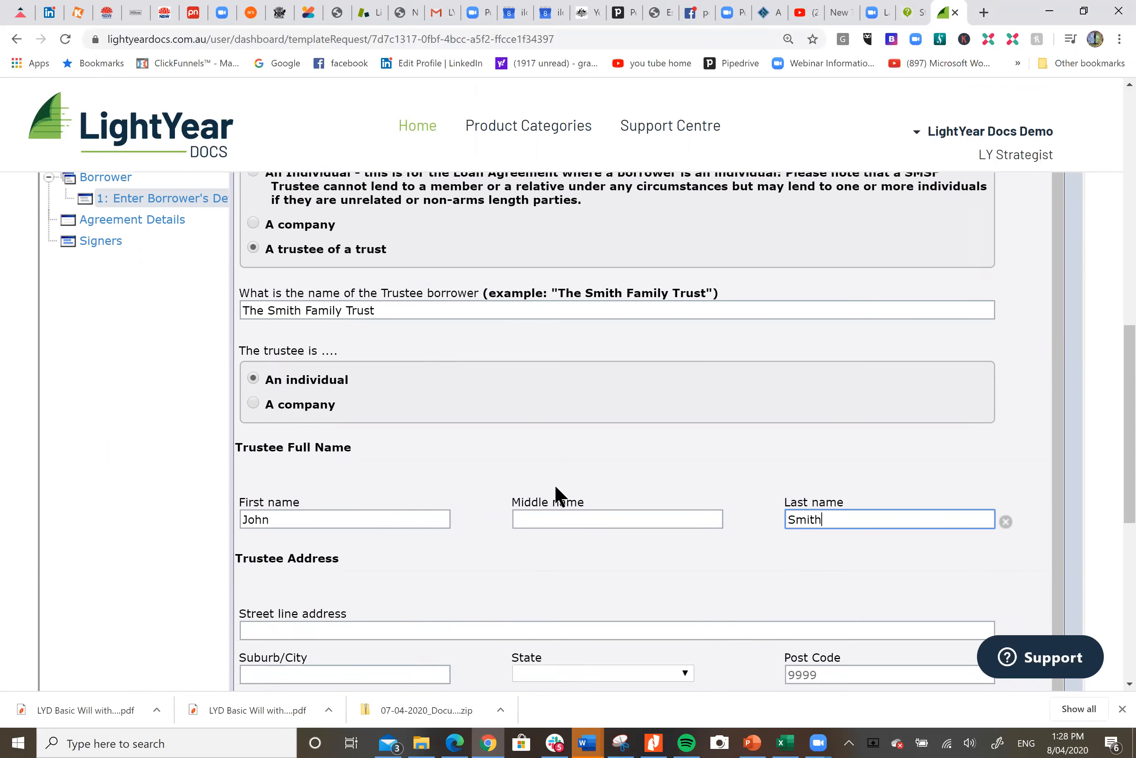
click(353, 531)
text(5 Smith Street)
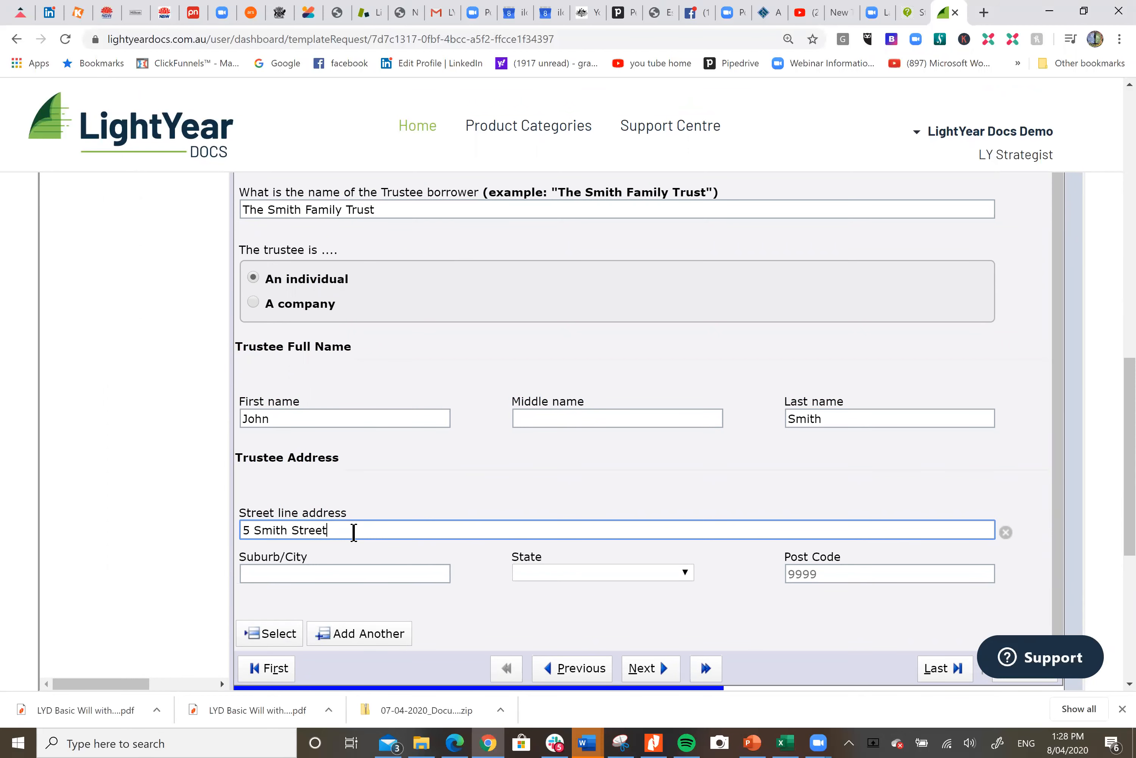
key(Tab)
text(Sydney)
key(Tab)
key(n)
key(Tab)
text(2000)
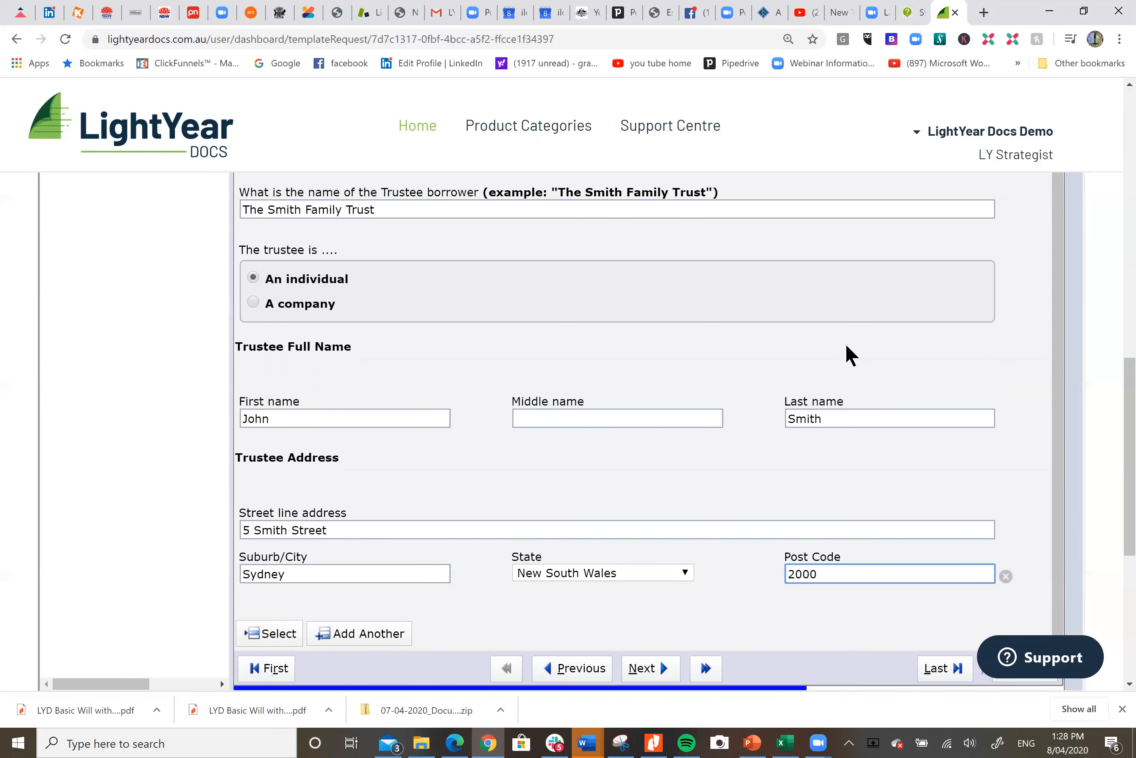
Add another borrower trustee and enter the second trustee's first and last names
scroll(846, 355, down, 3)
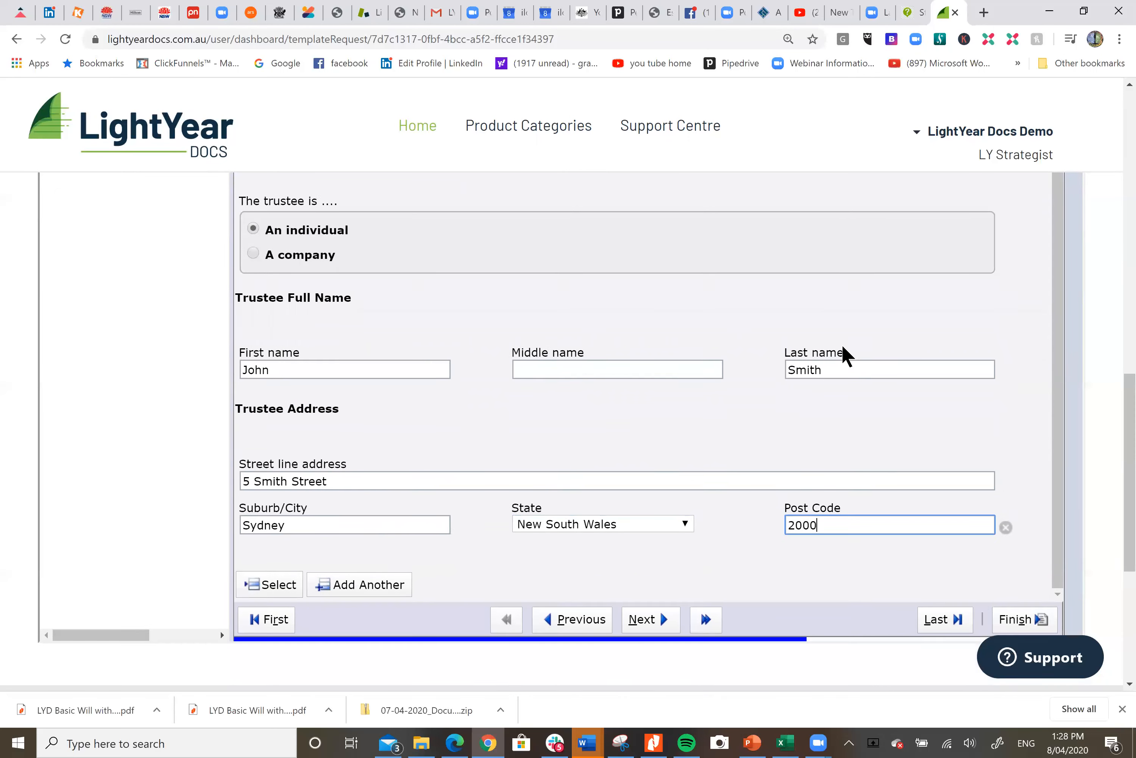
click(394, 482)
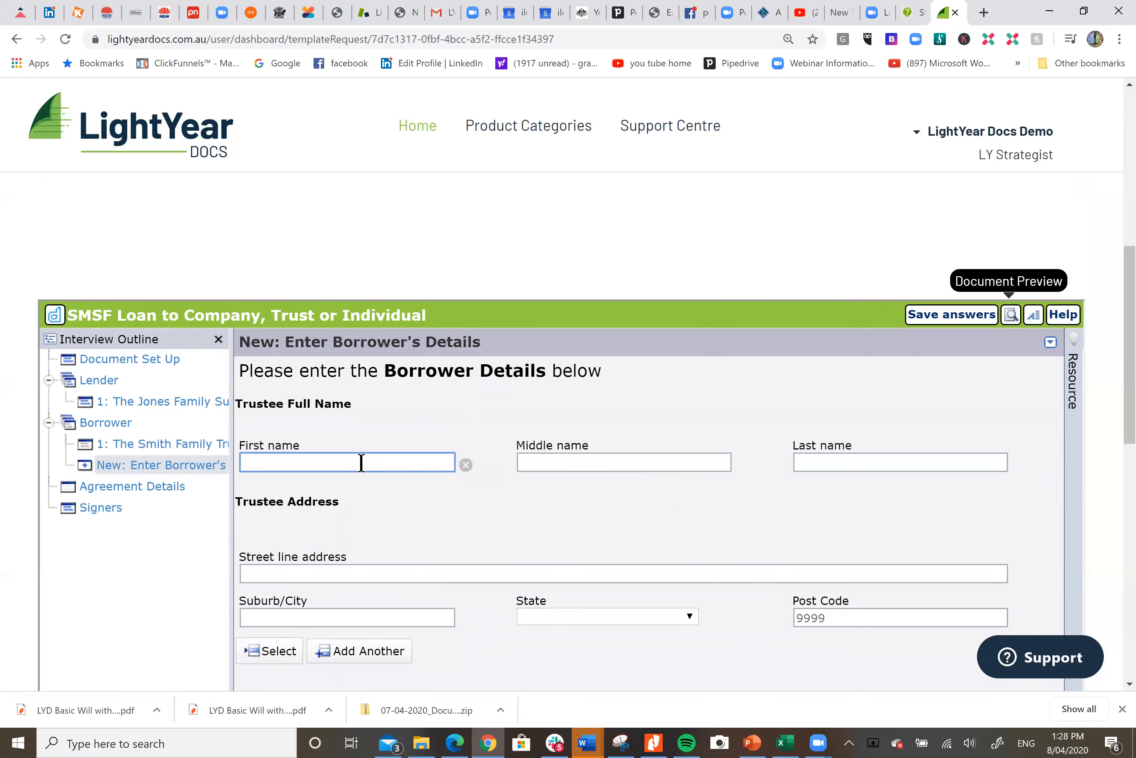
text(Steve)
key(Tab)
key(Tab)
text(Smith)
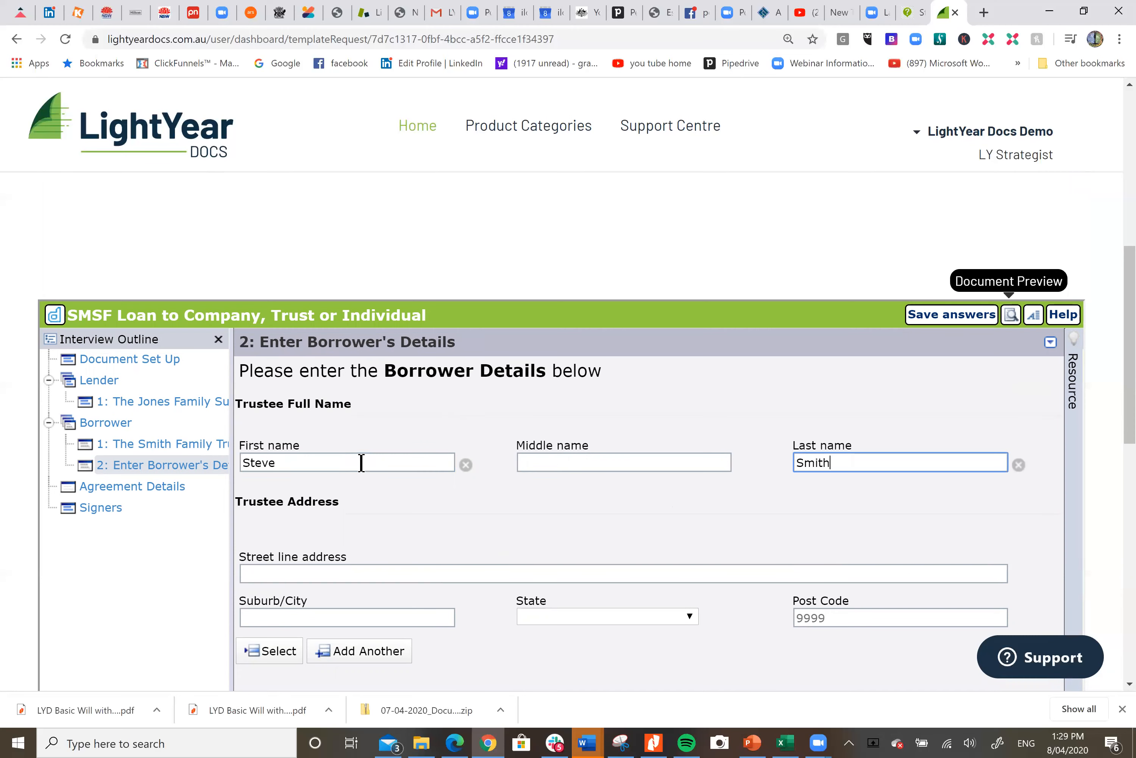
Enter the second trustee's street address, with suburb Sydney, state New South Wales and post code 2000
key(Tab)
text(5 Smith Street)
key(Tab)
text(Sydney)
key(Tab)
key(n)
key(Tab)
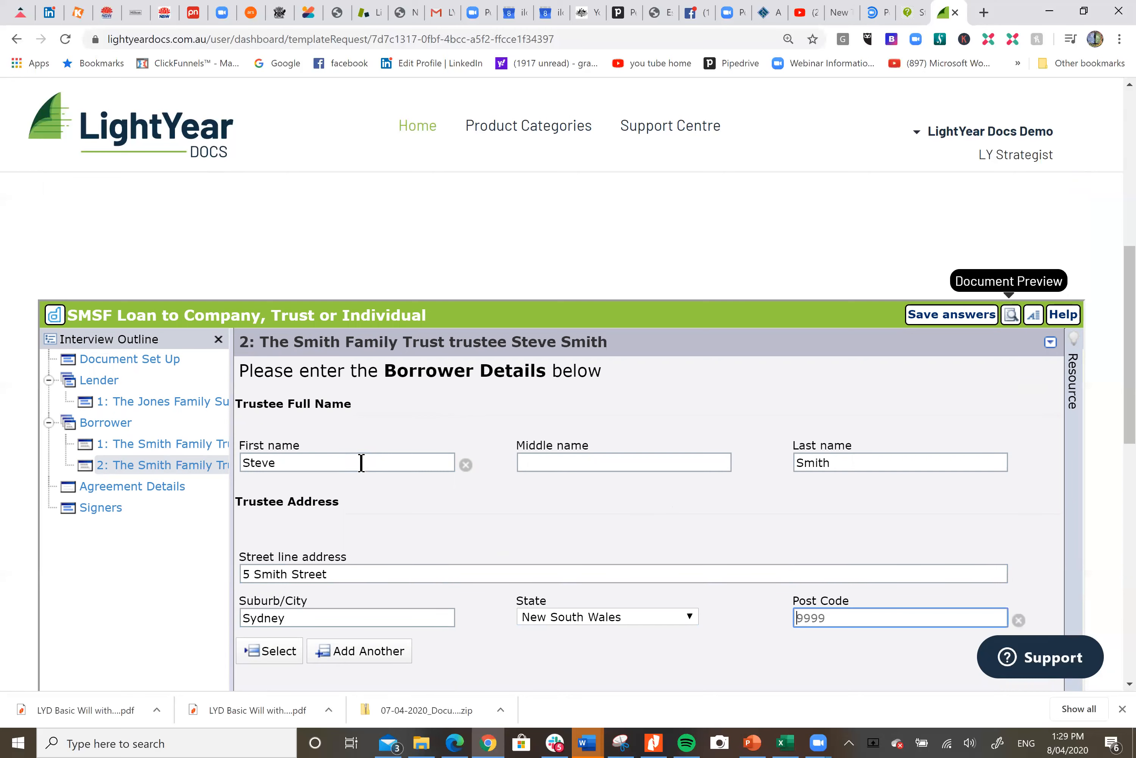
text(2000)
Open the Agreement Details section of the interview
scroll(440, 533, down, 1)
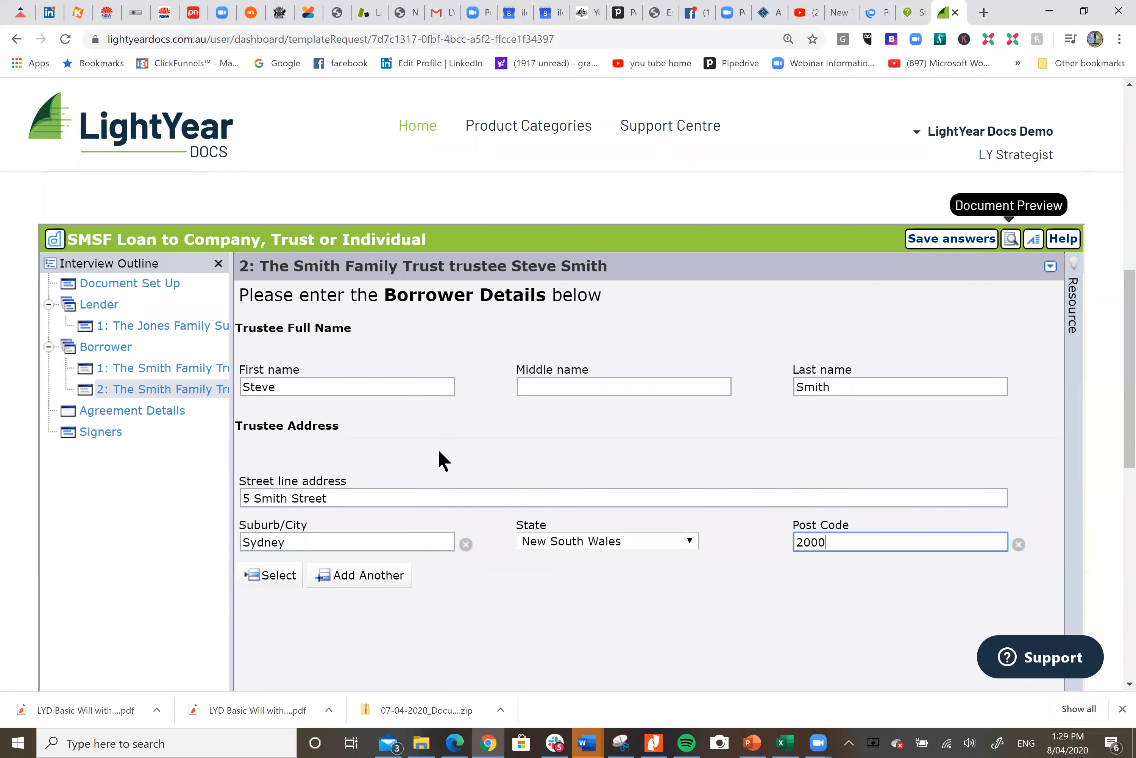
scroll(388, 456, up, 1)
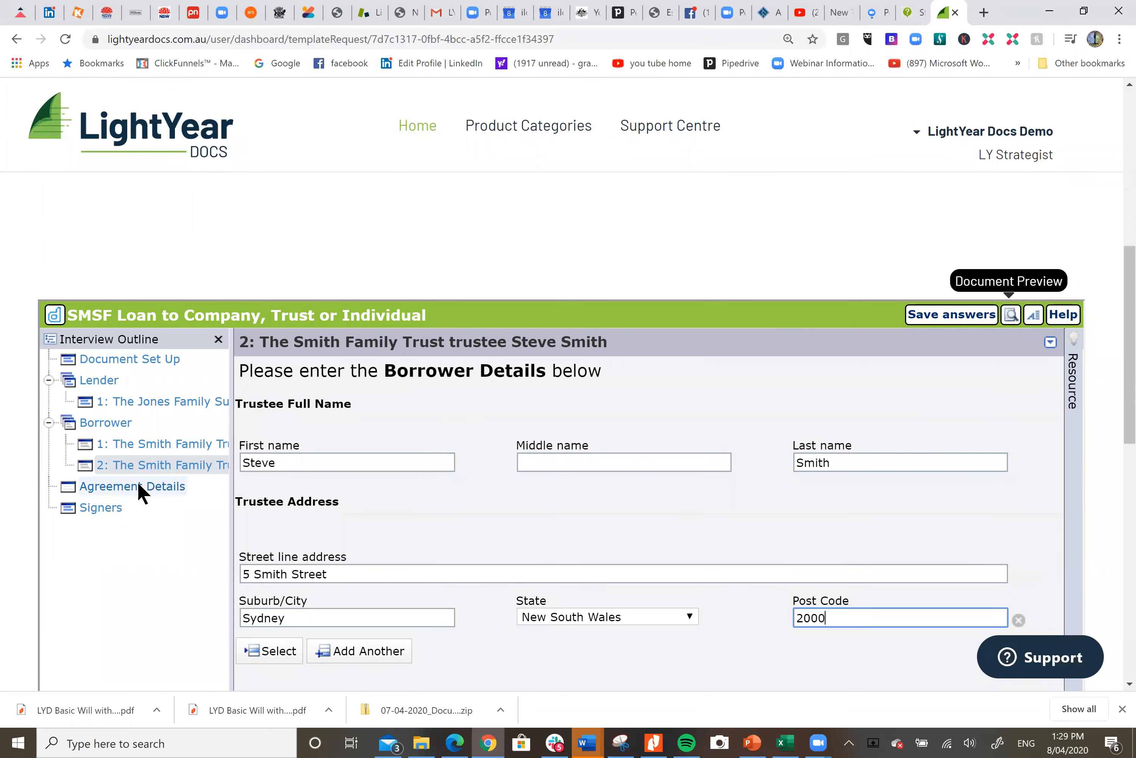
click(139, 486)
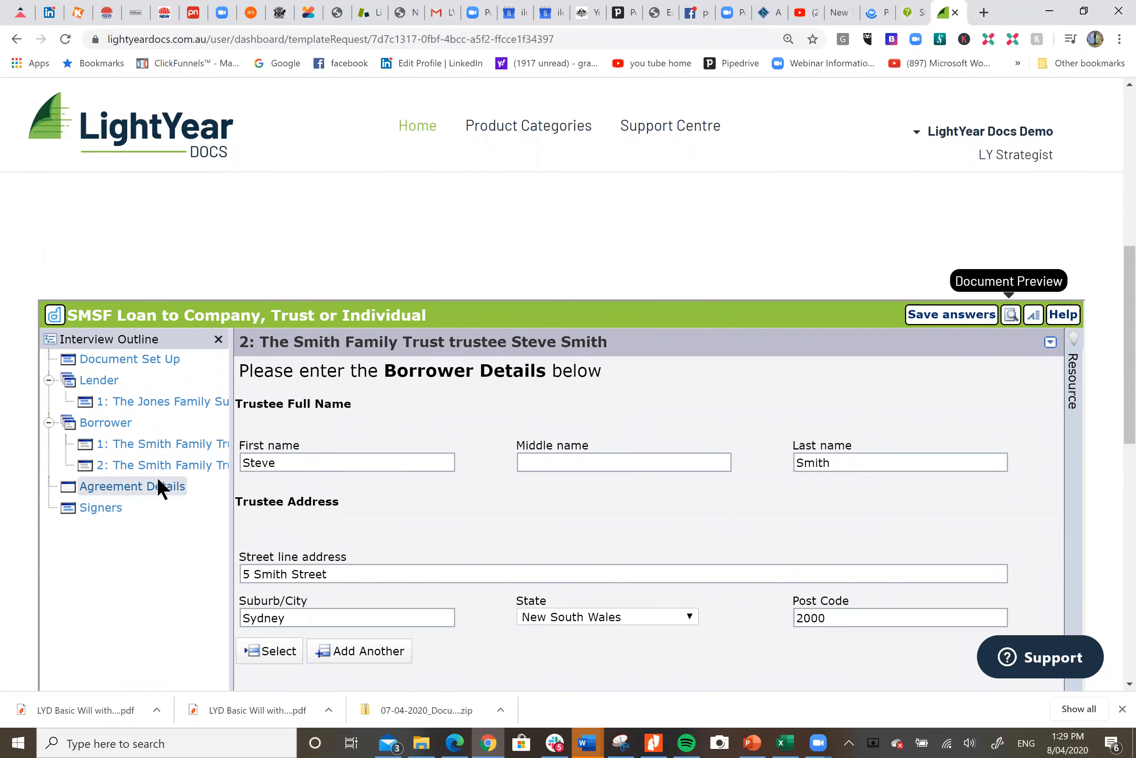
scroll(499, 430, down, 1)
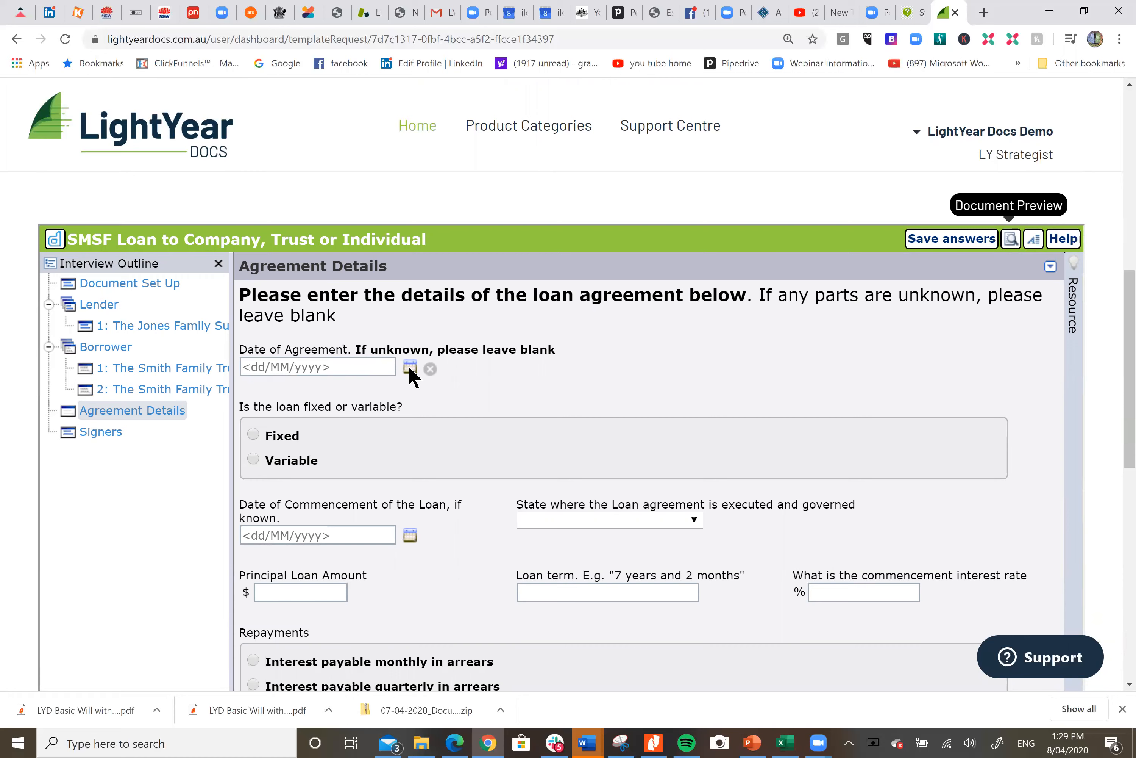
Save the interview answers and finish the interview
click(956, 243)
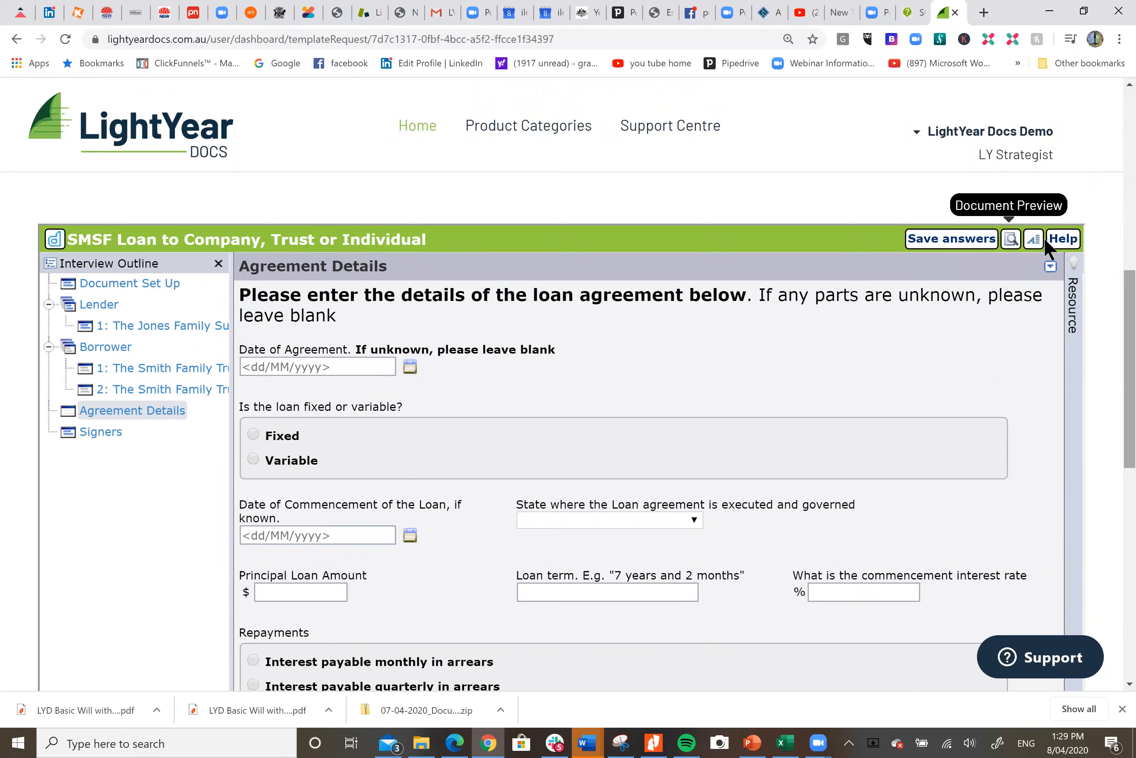
click(1029, 136)
scroll(1130, 366, down, 9)
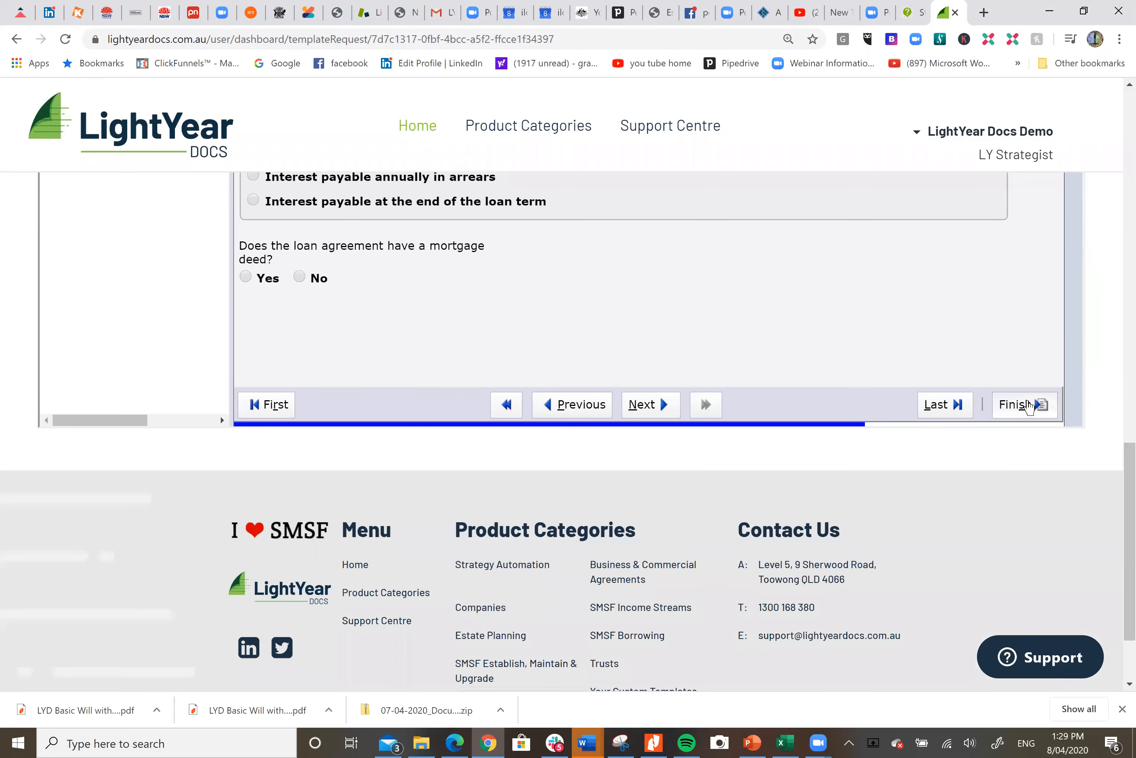
click(1022, 404)
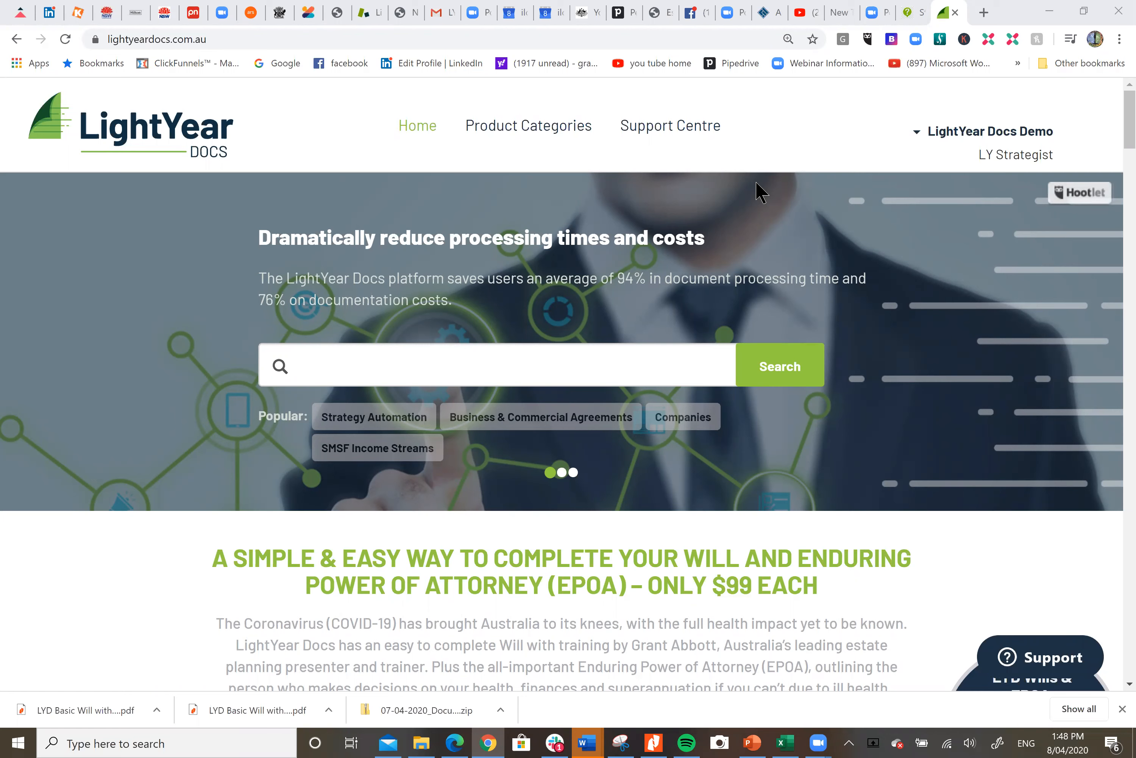
Browse the Conference folder in My In Progress Docs
click(1028, 133)
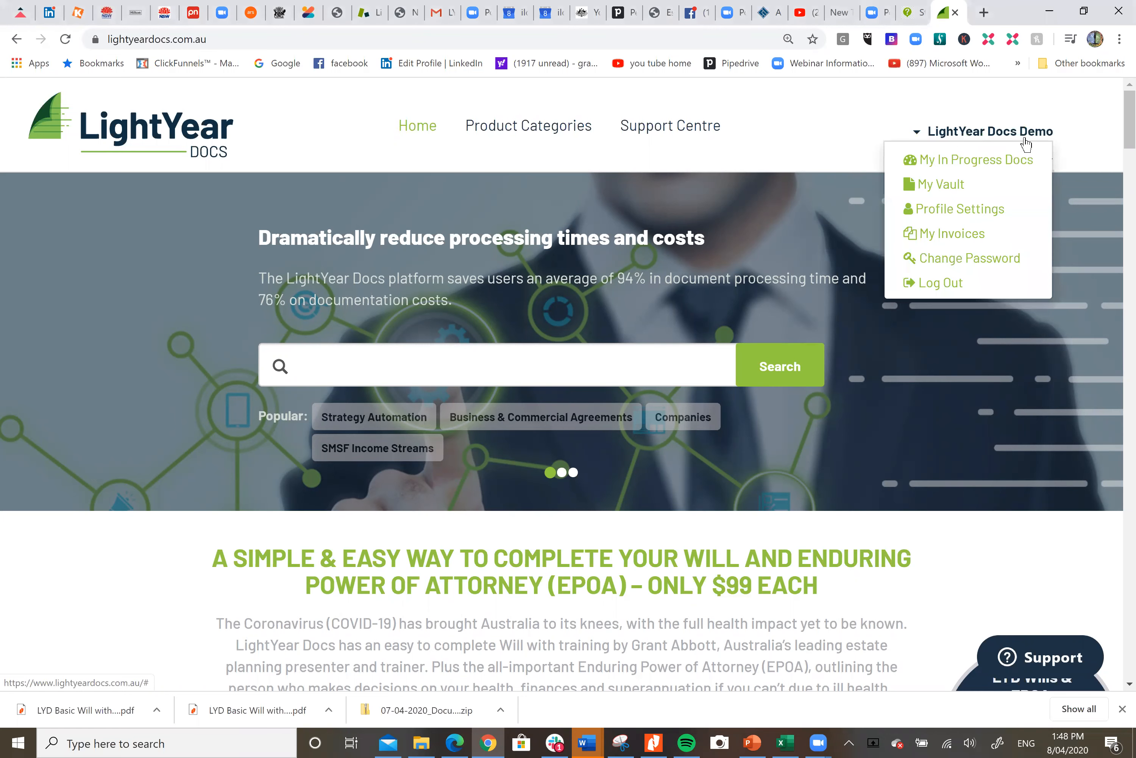
click(1010, 164)
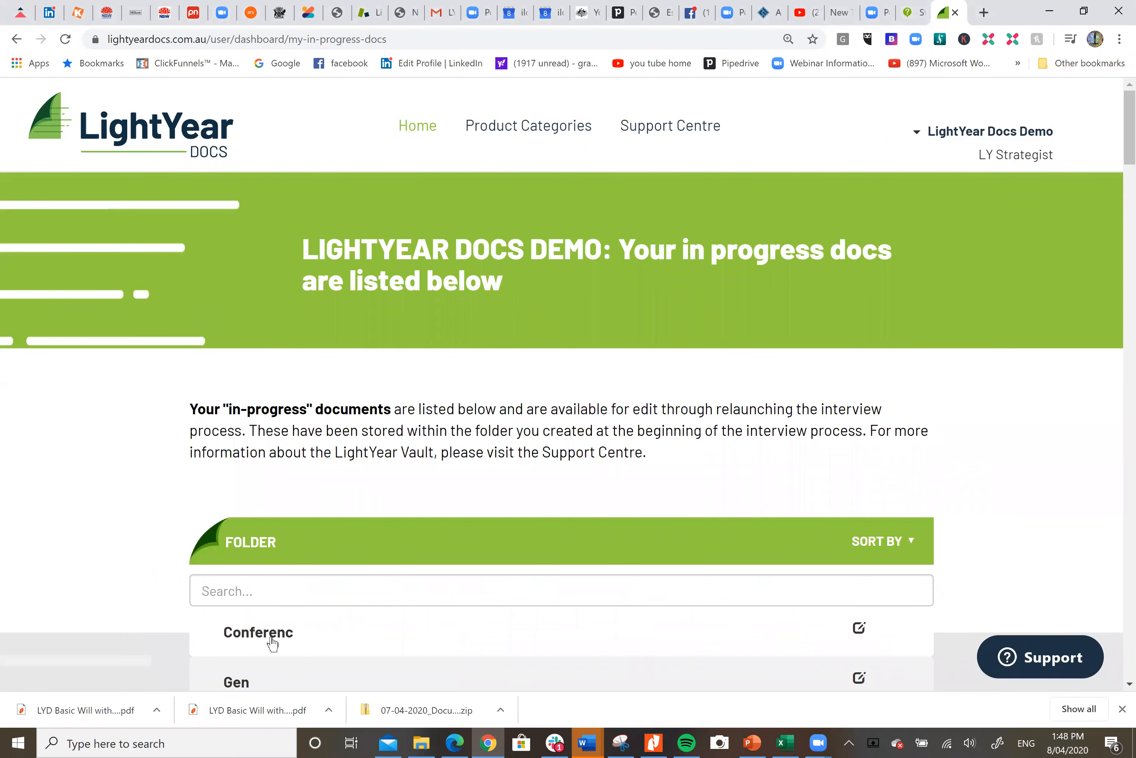
click(273, 635)
scroll(588, 478, down, 1)
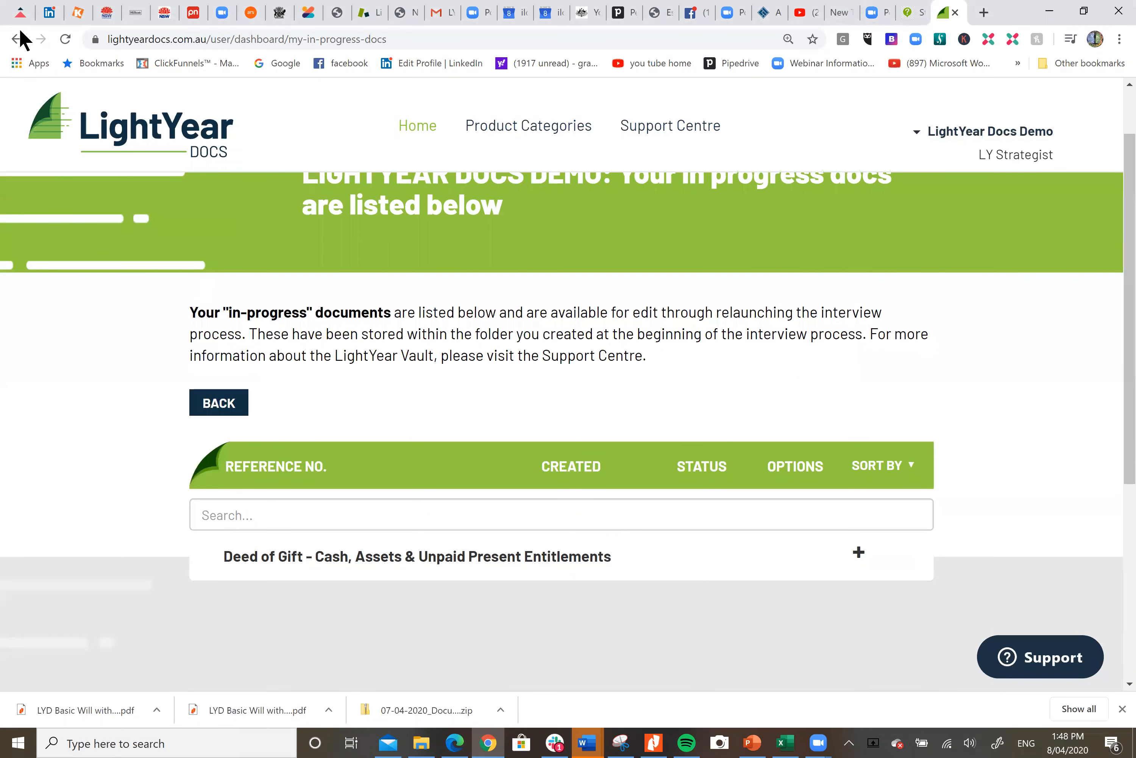
click(16, 38)
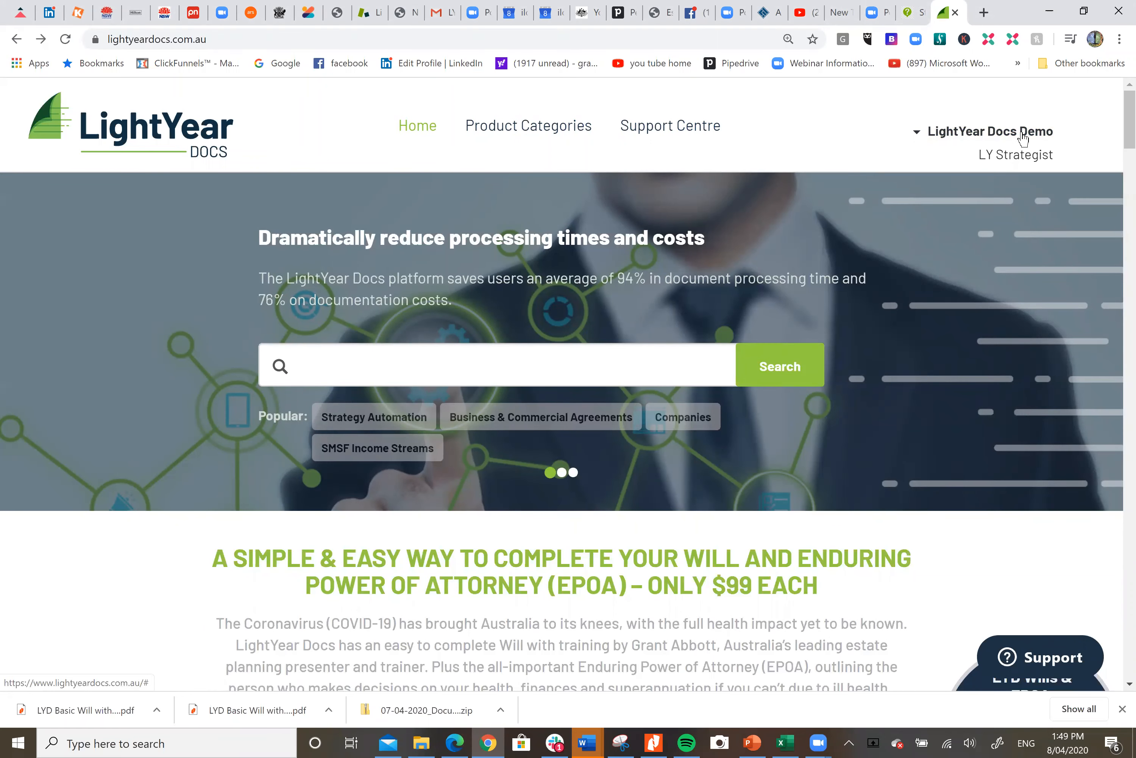
Relaunch the SMSF Loan Agreement (Smith Loan) interview from the Conference folder in My Vault
click(1022, 135)
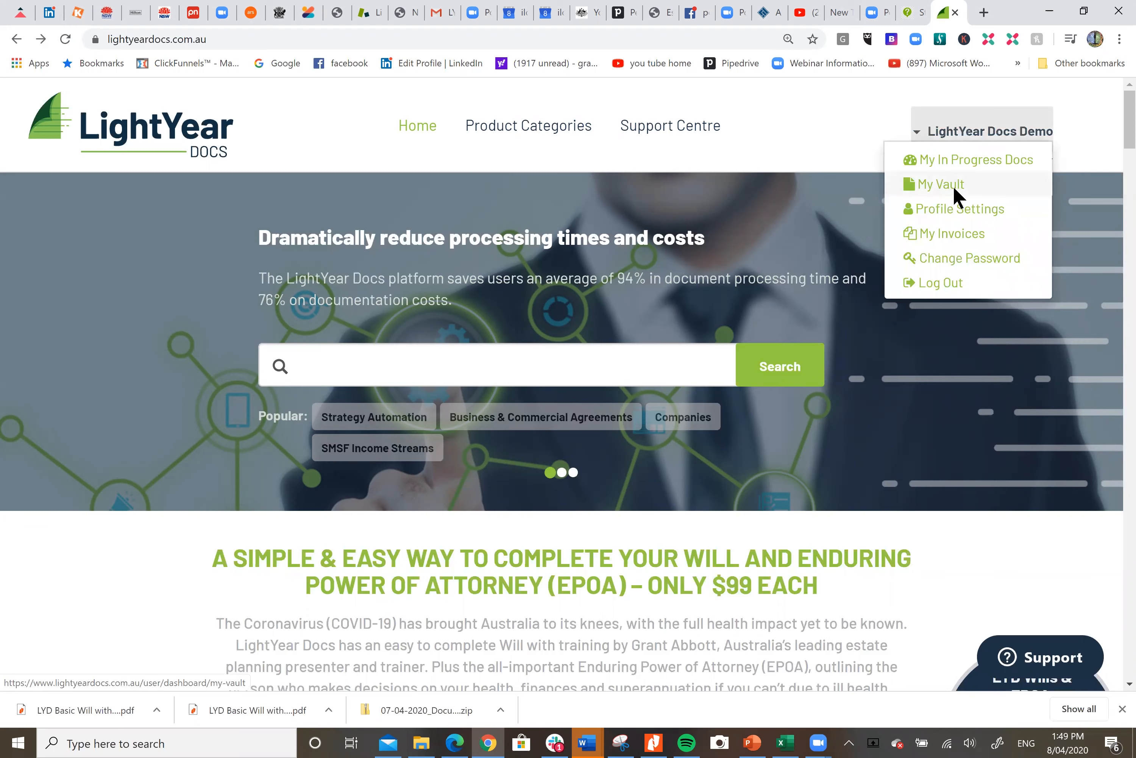
click(953, 185)
scroll(610, 379, down, 3)
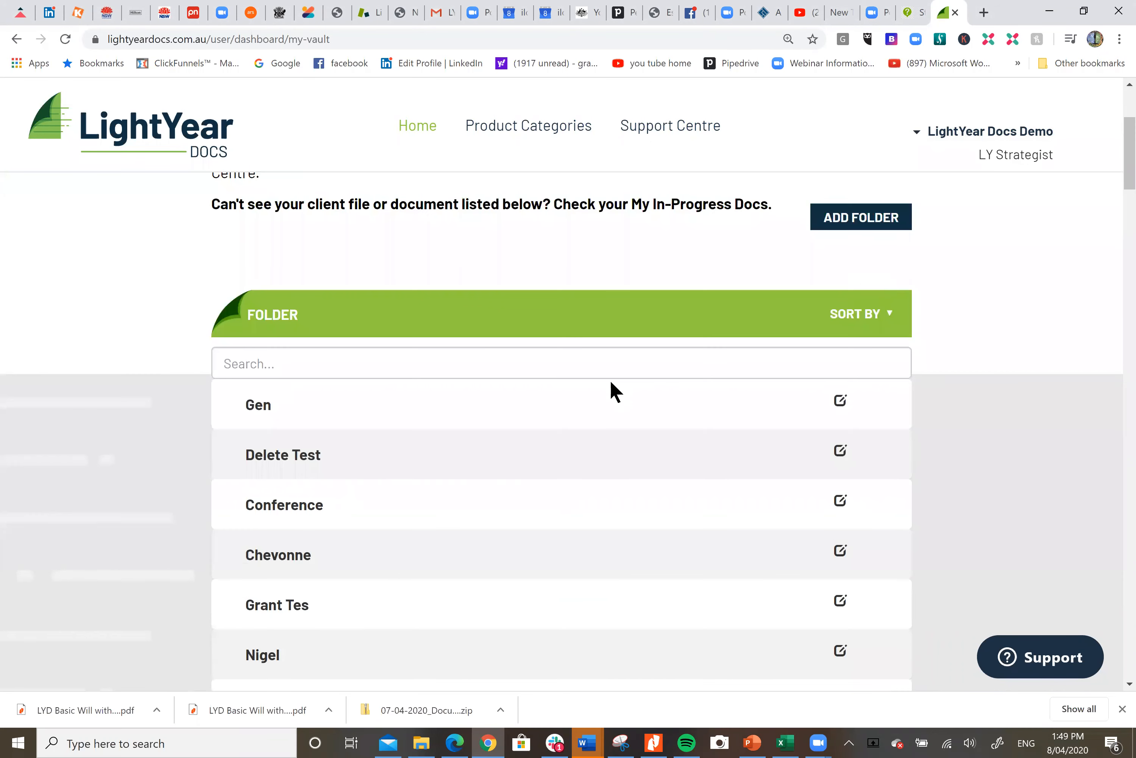
click(288, 518)
scroll(996, 424, down, 3)
scroll(995, 424, down, 10)
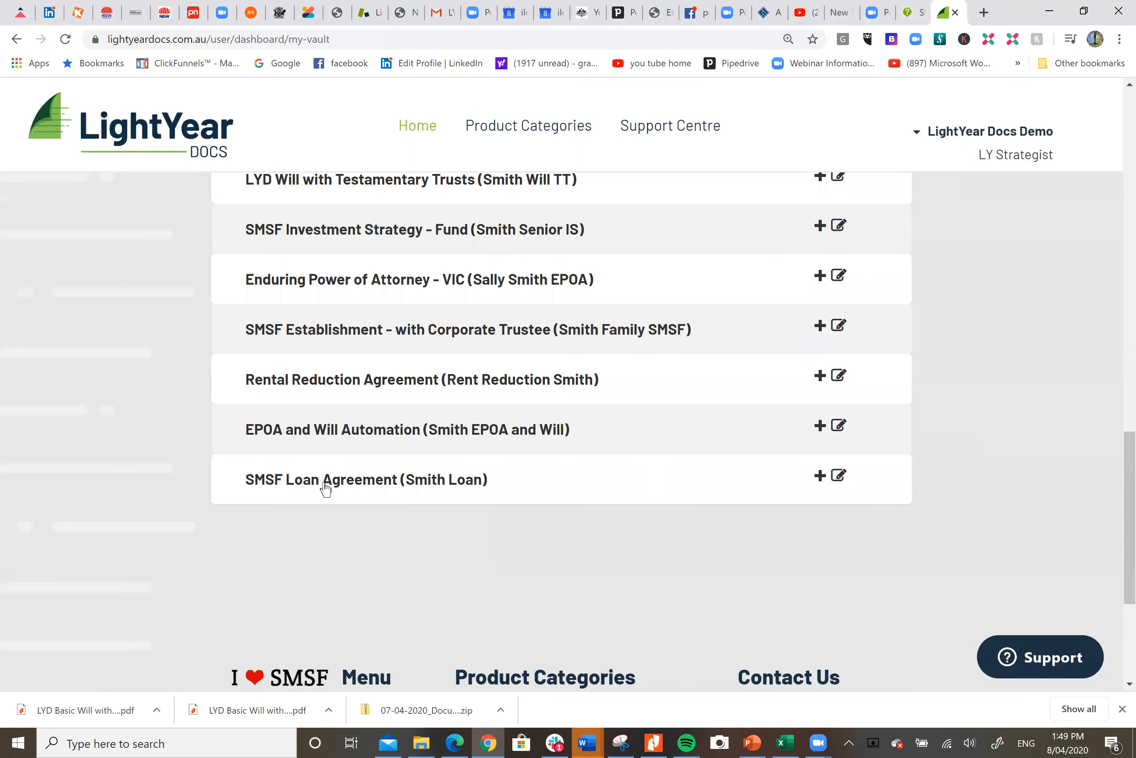
click(820, 475)
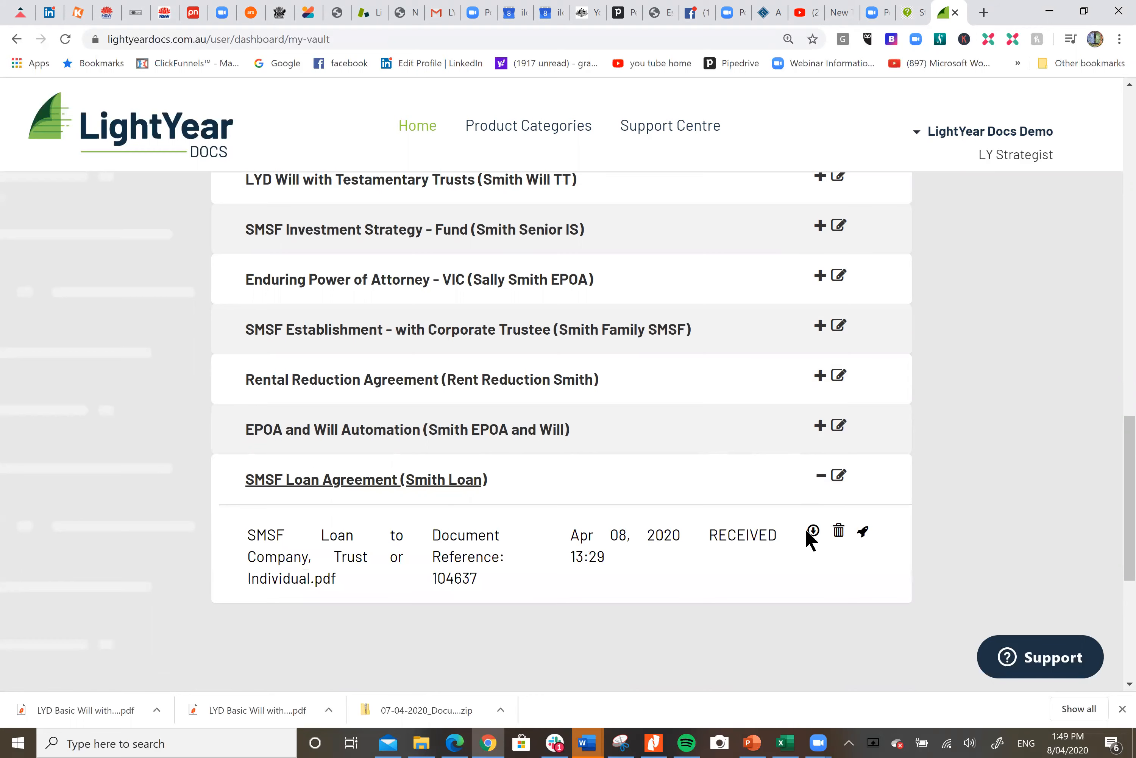
click(862, 534)
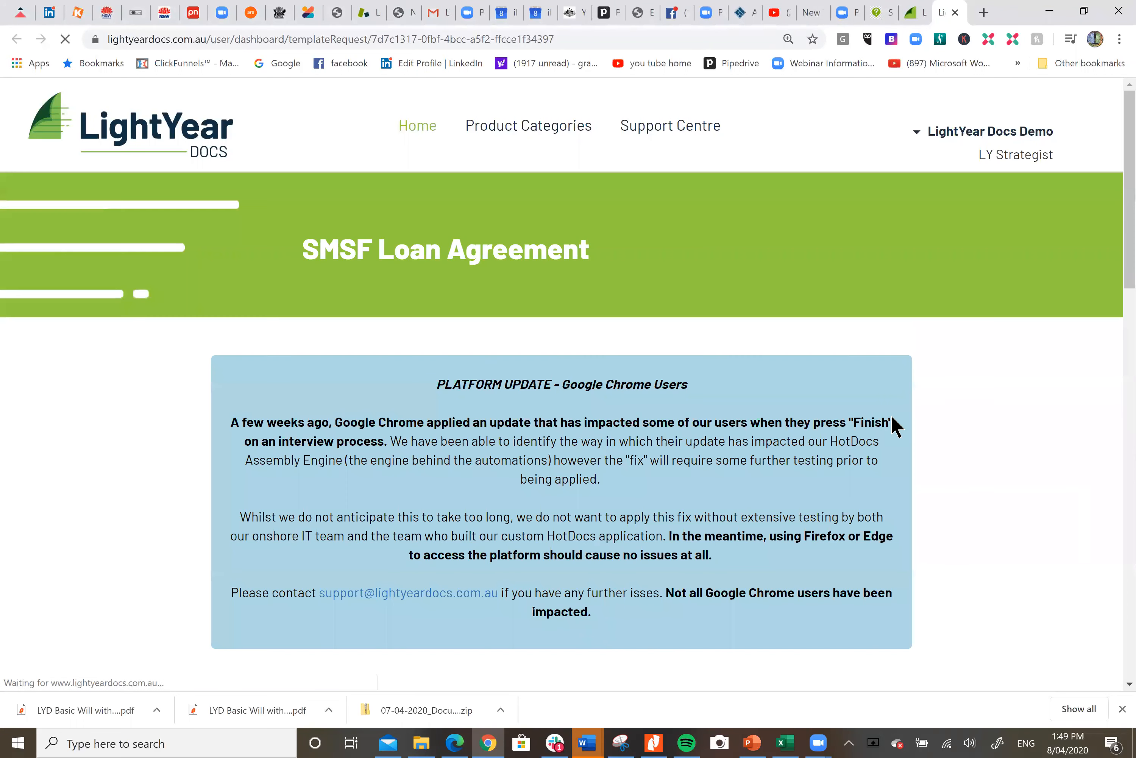
Open Agreement Details and set the Date of Agreement to 15/04/2020
scroll(951, 345, down, 4)
scroll(951, 345, down, 3)
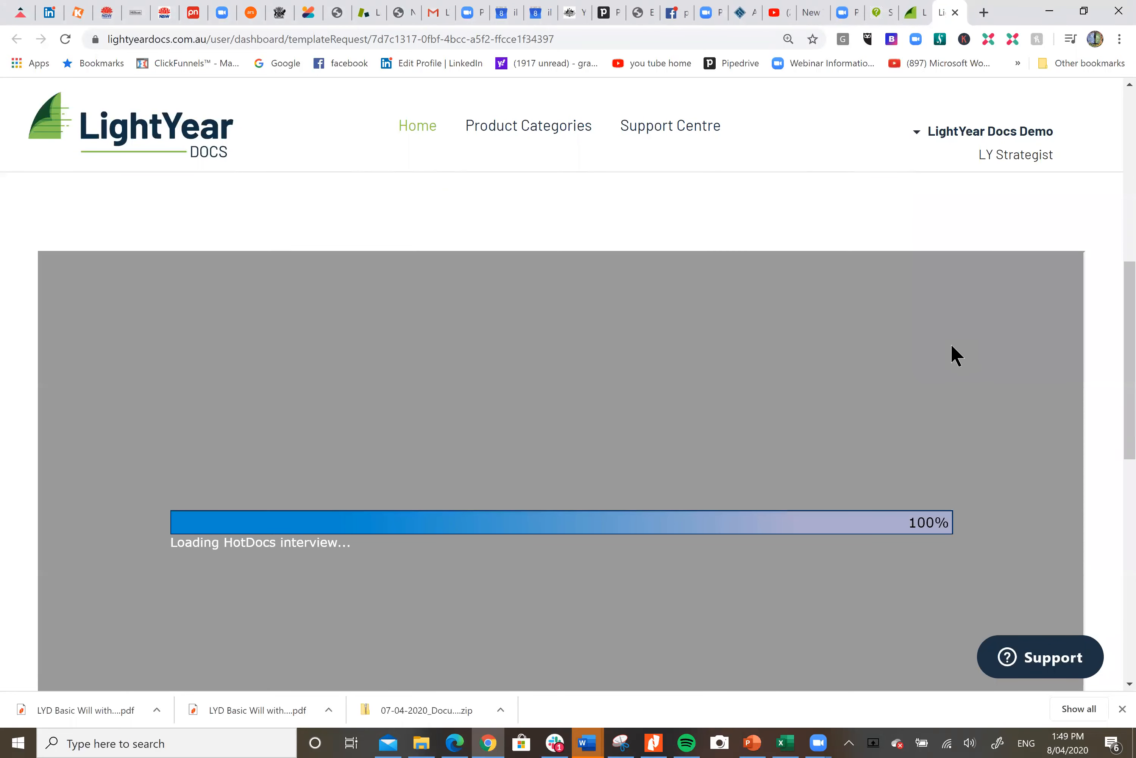
scroll(956, 355, down, 1)
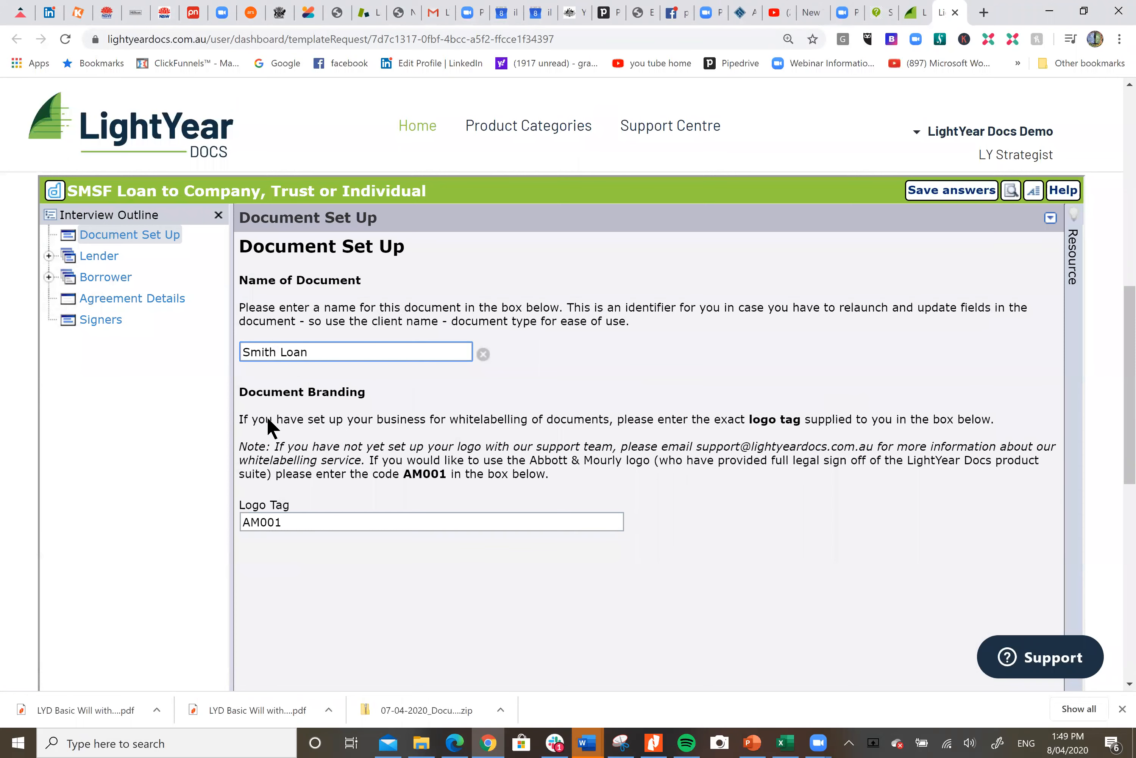
click(134, 298)
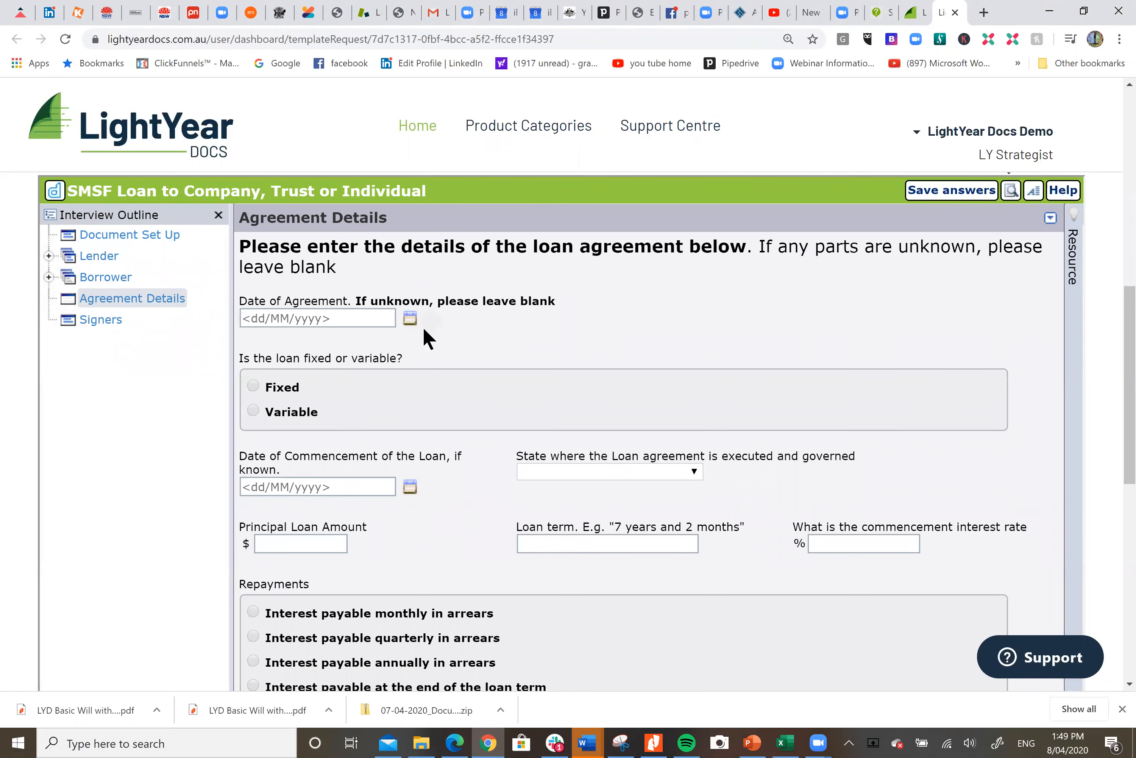
click(409, 317)
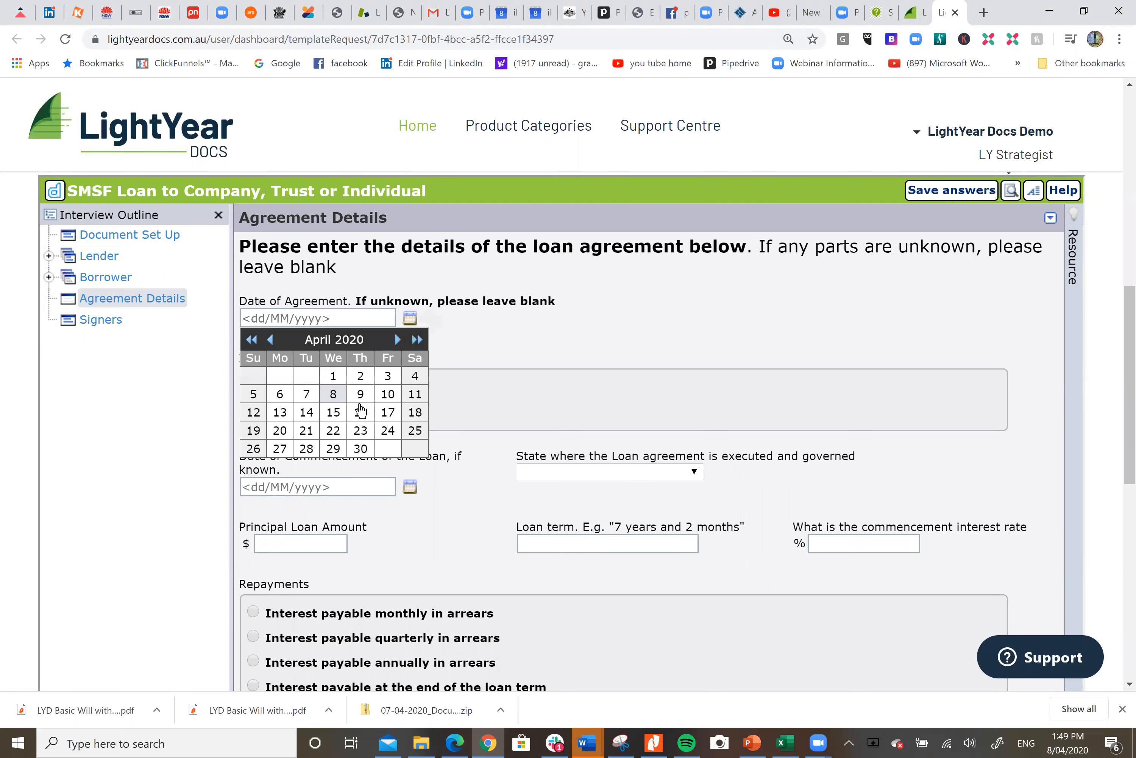
click(334, 412)
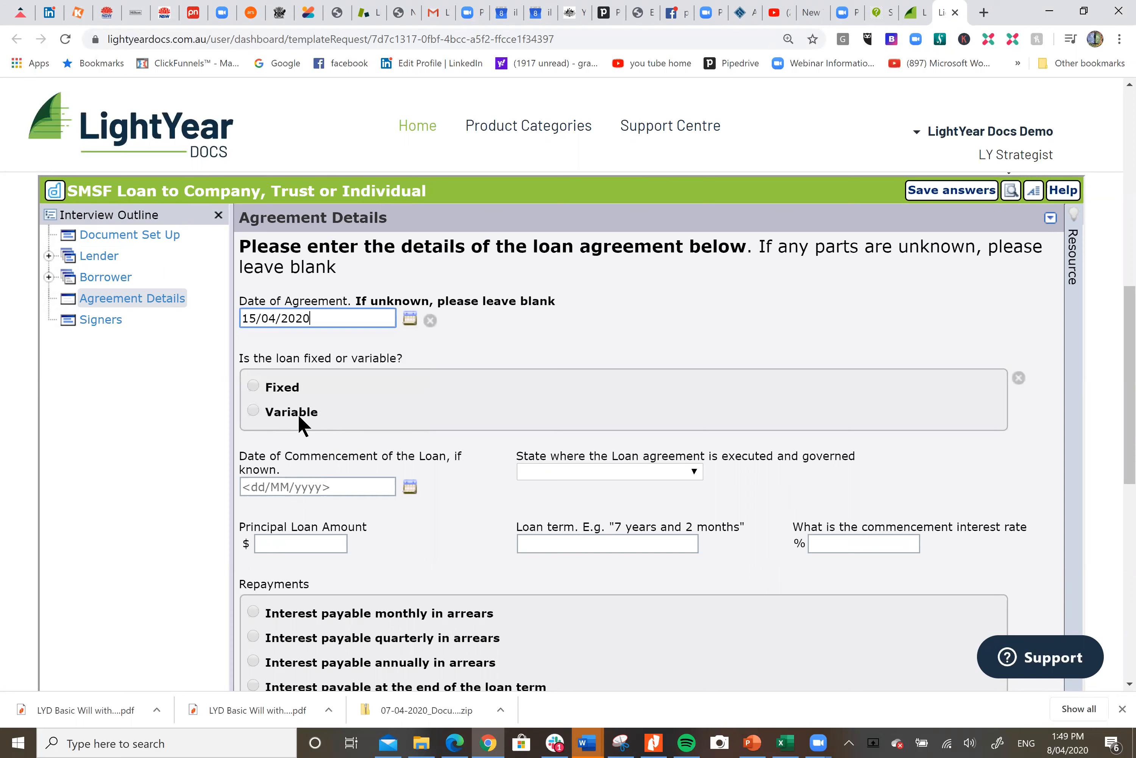
Set the loan as Variable with a commencement date of 15/04/2020
click(253, 410)
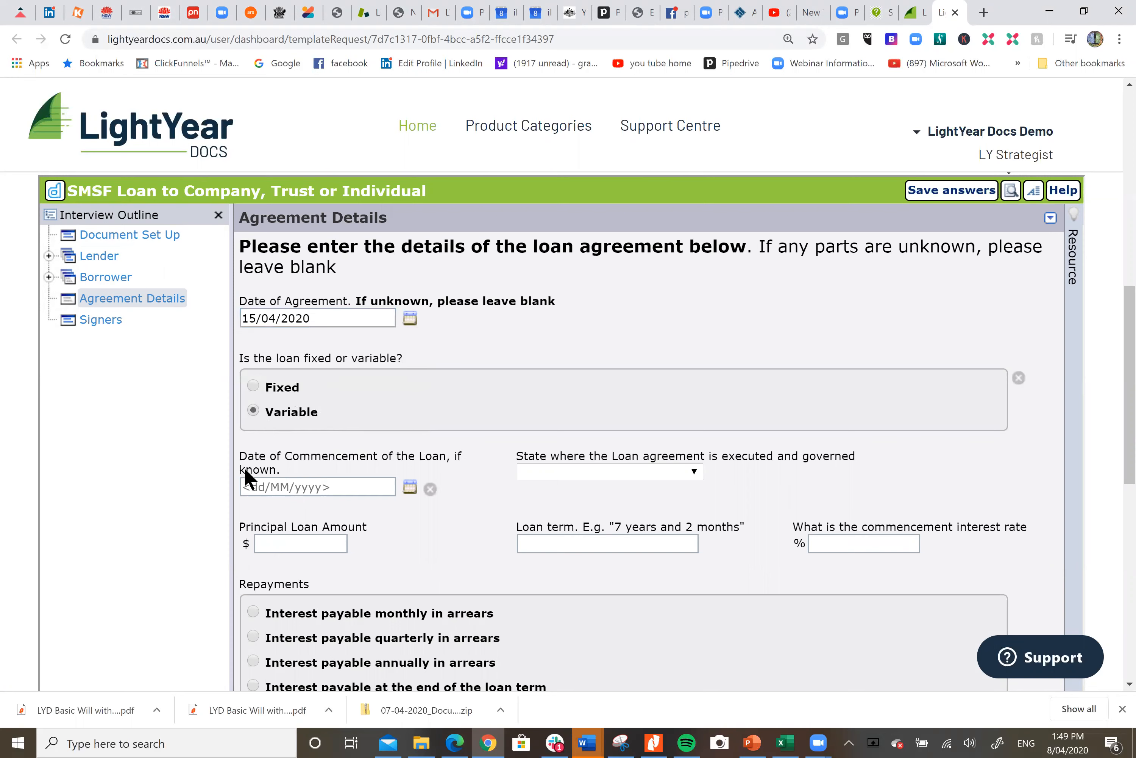
click(411, 486)
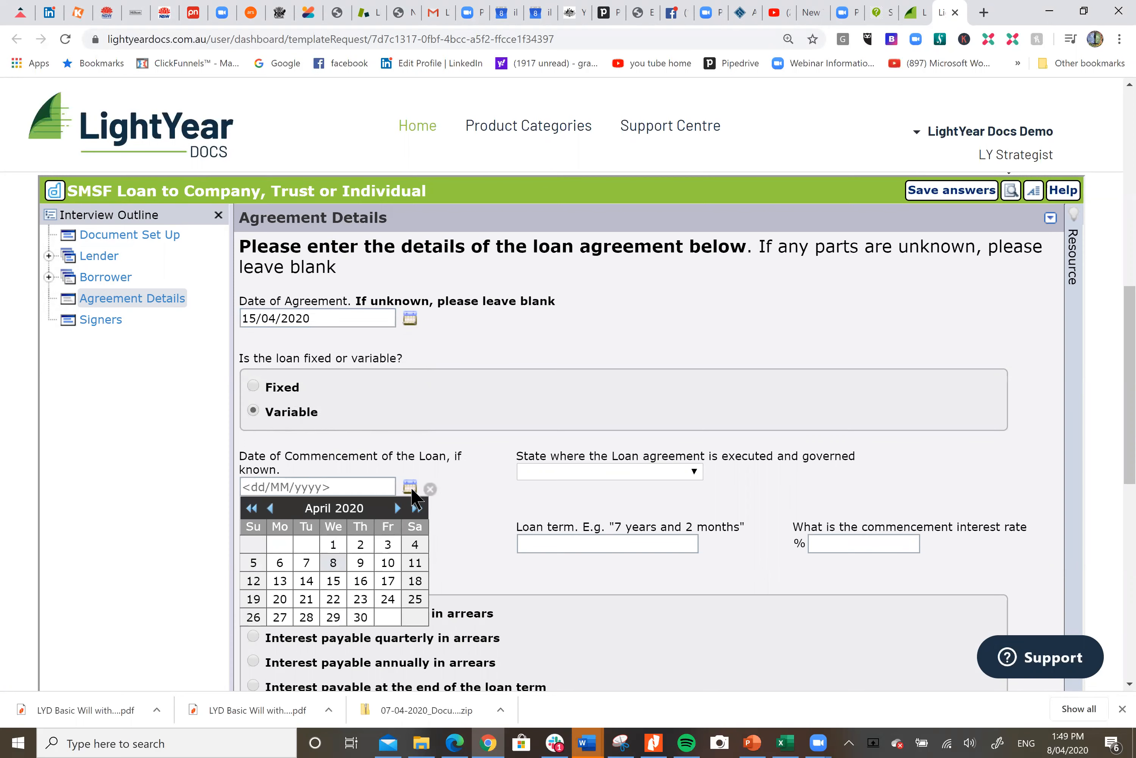
click(335, 579)
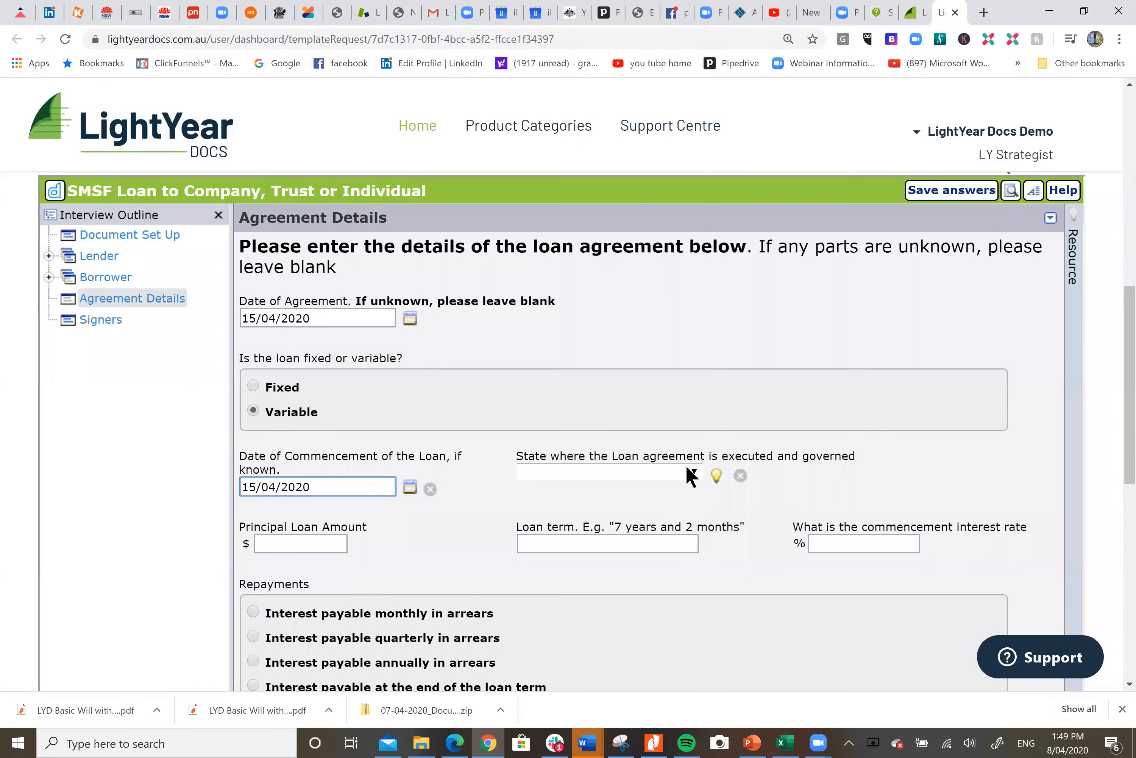
Choose Victoria as the governing state and set the principal loan amount to $120,000
click(691, 470)
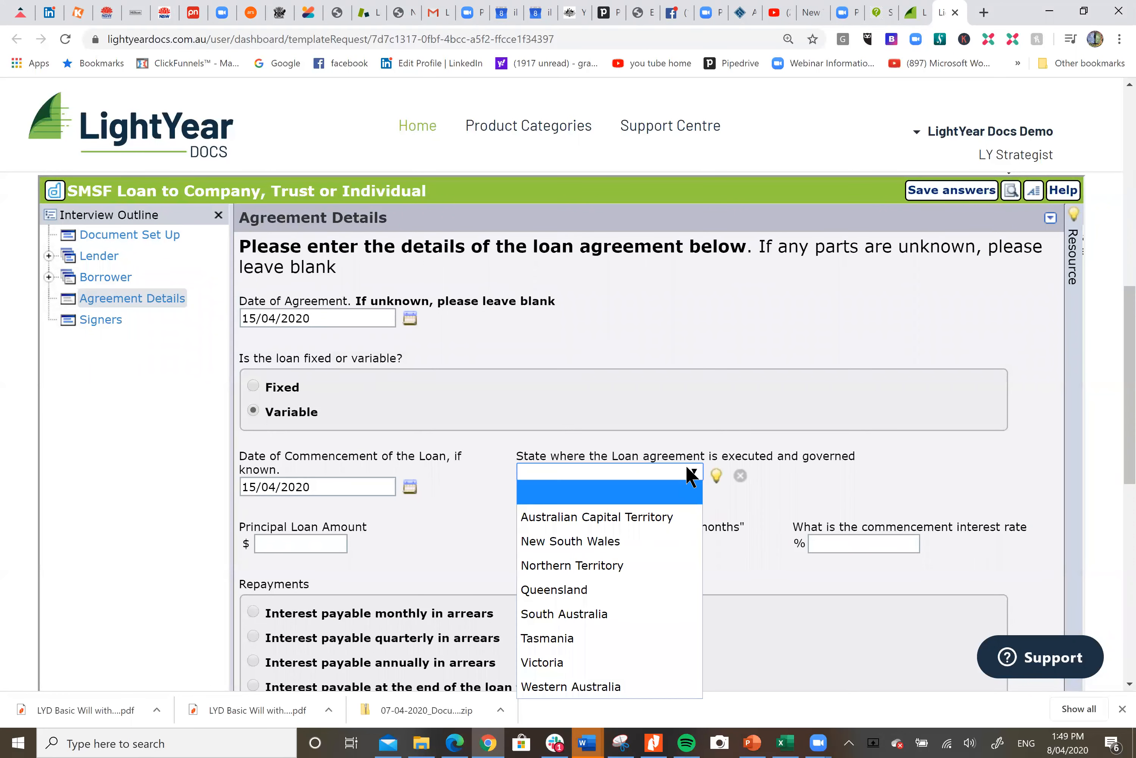
click(608, 662)
click(316, 546)
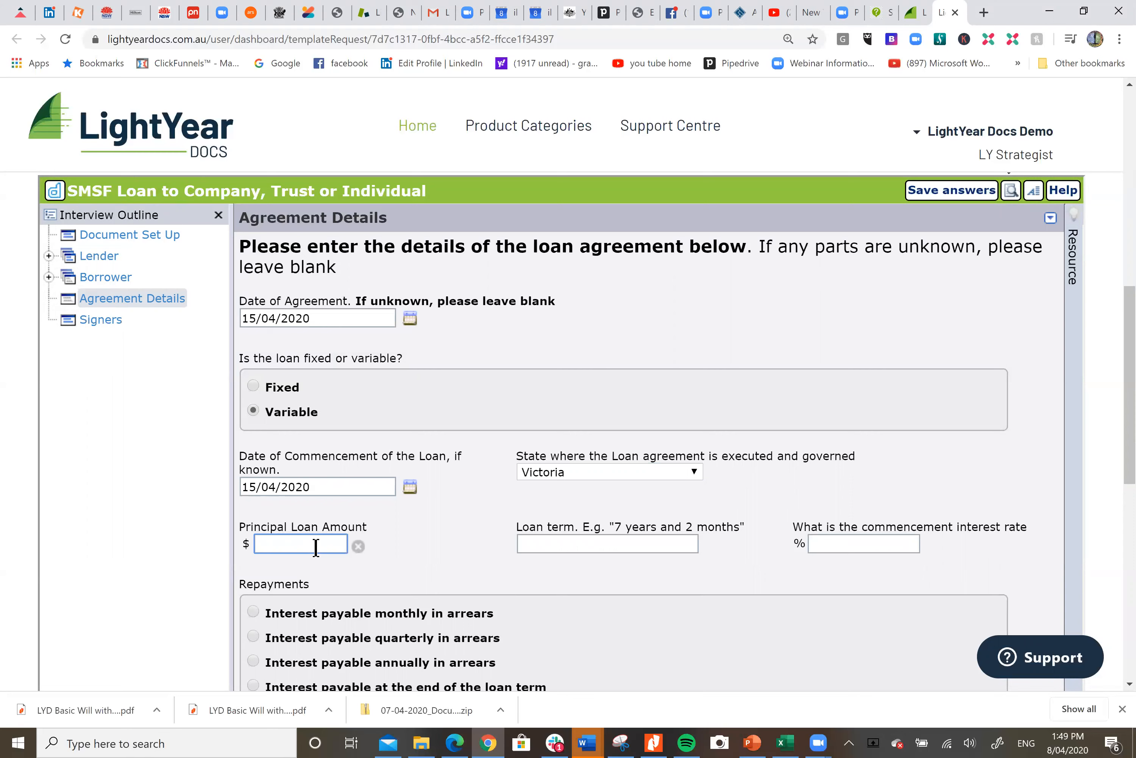
text(120000)
Set the loan term to 15 years
click(563, 543)
text(1)
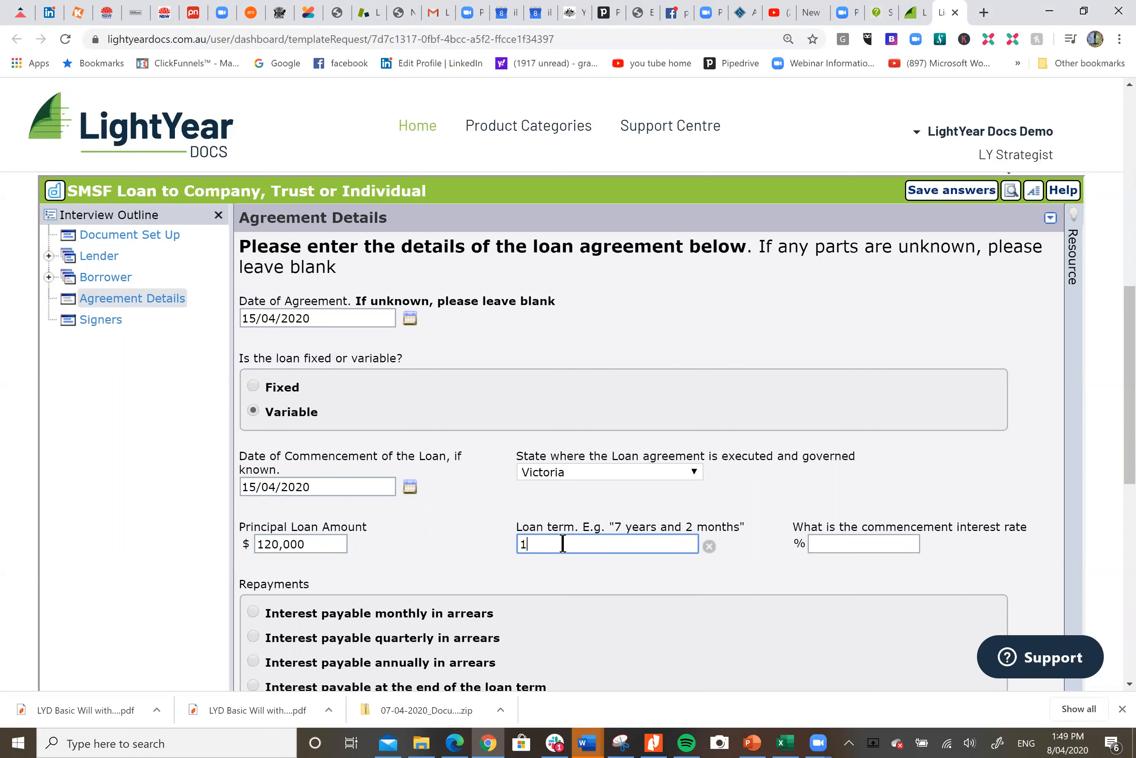
text(5 years)
click(871, 543)
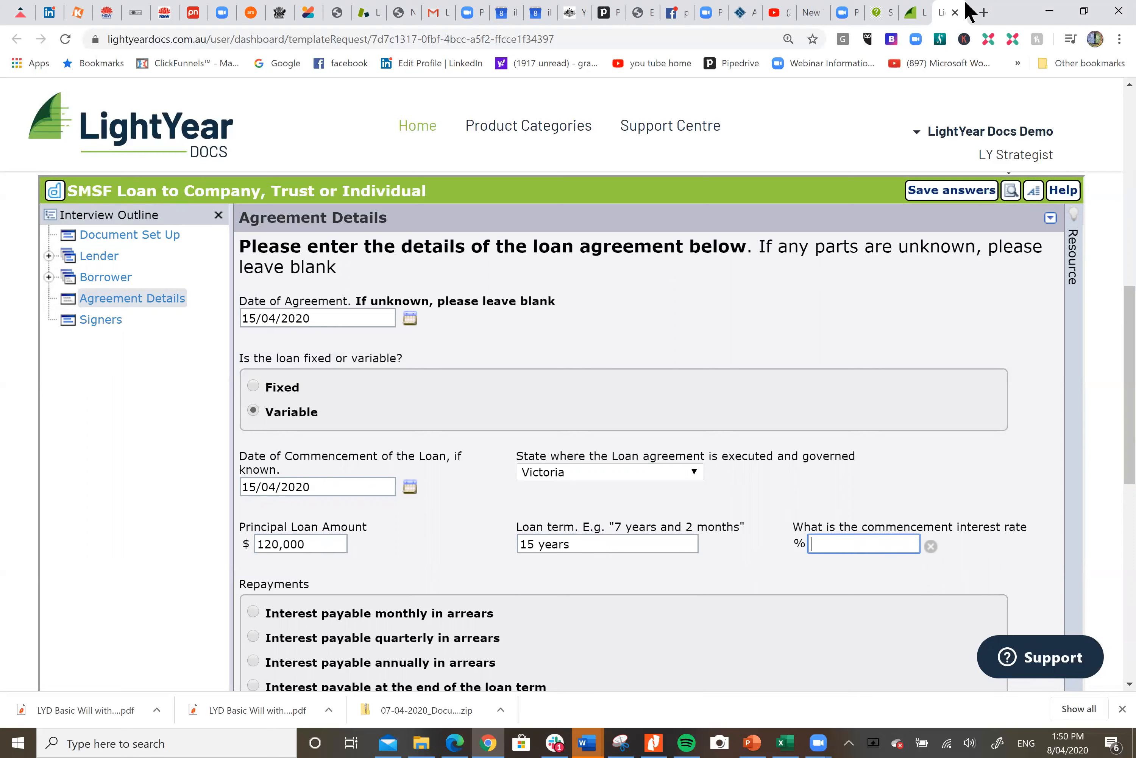
In a new browser tab, look up the Reserve Bank of Australia's lenders' interest rates table
key(ctrl+t)
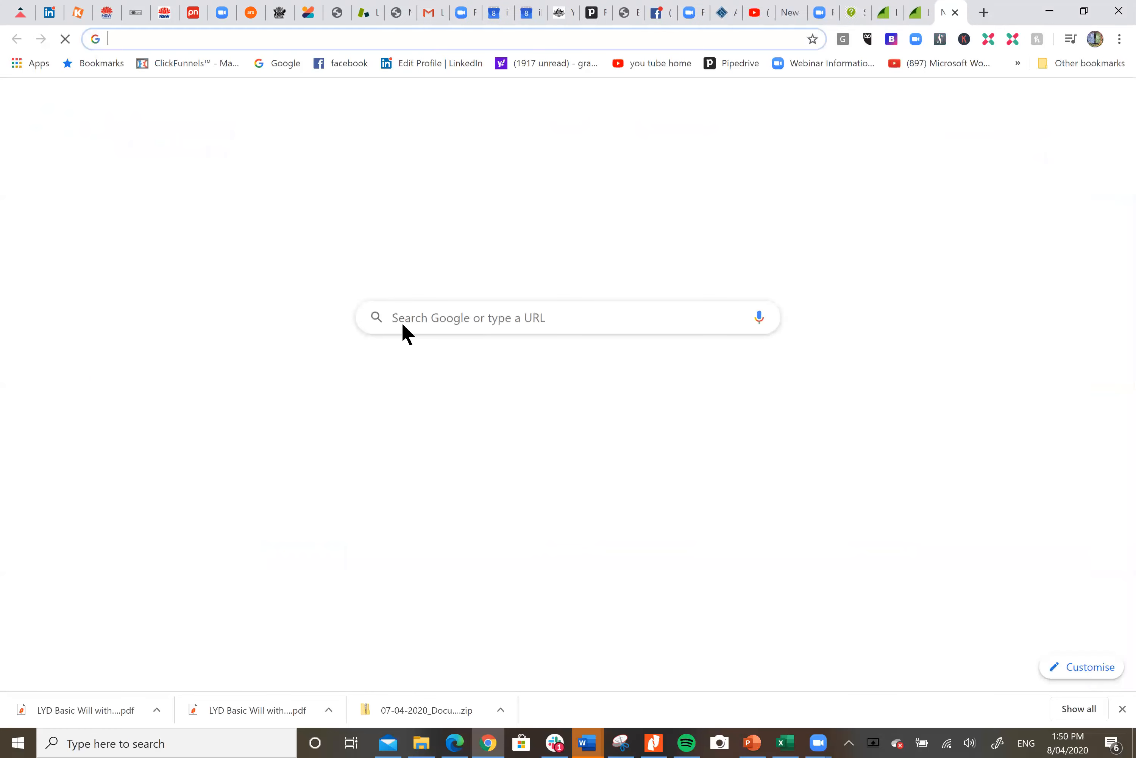
click(457, 317)
text(reserve bank)
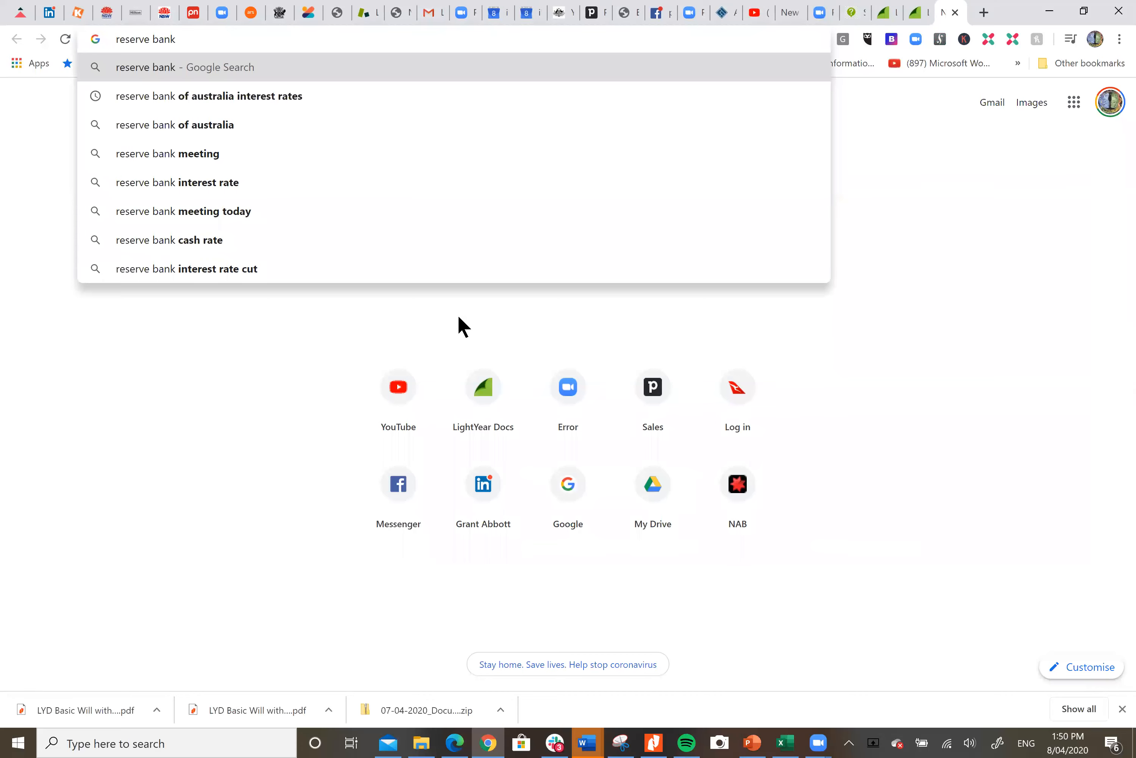
click(238, 97)
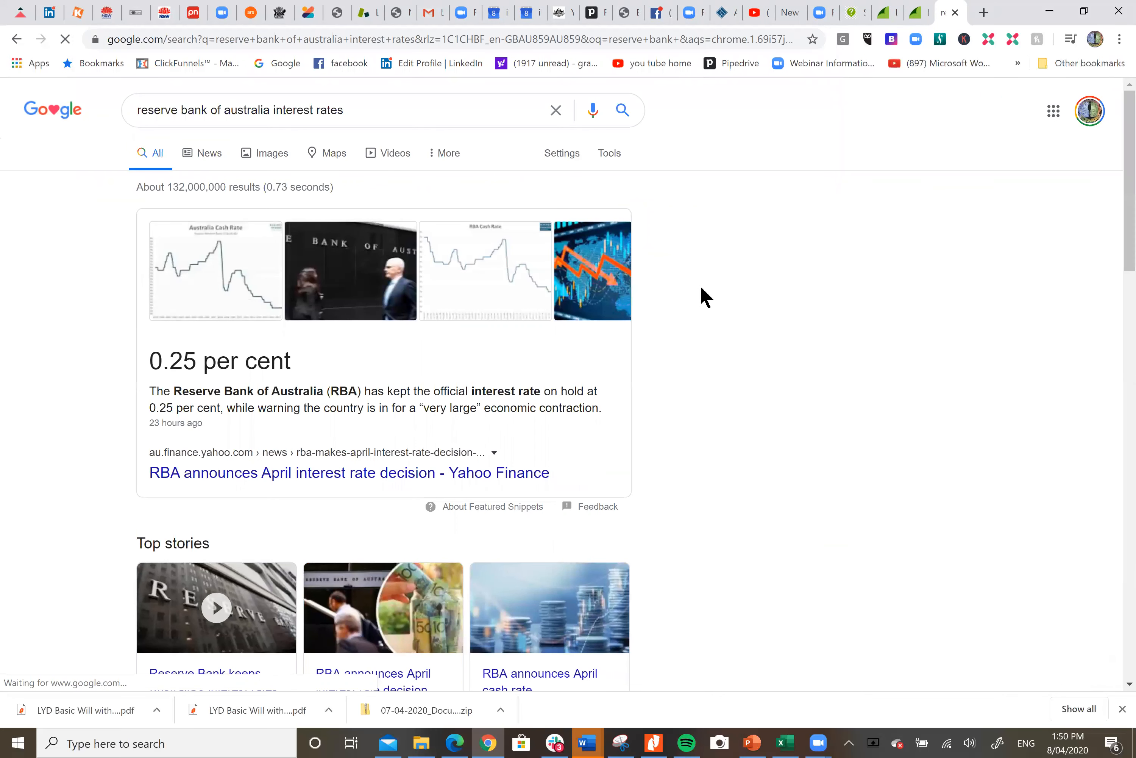
scroll(706, 296, down, 1)
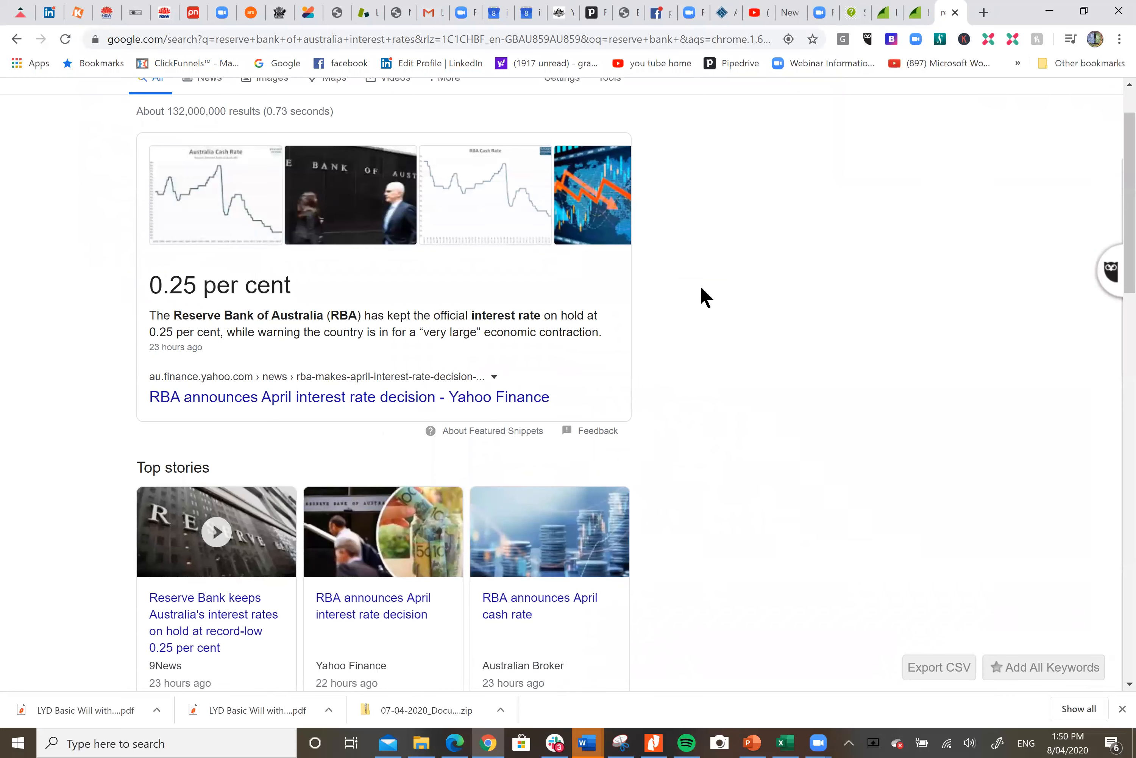
scroll(706, 296, down, 4)
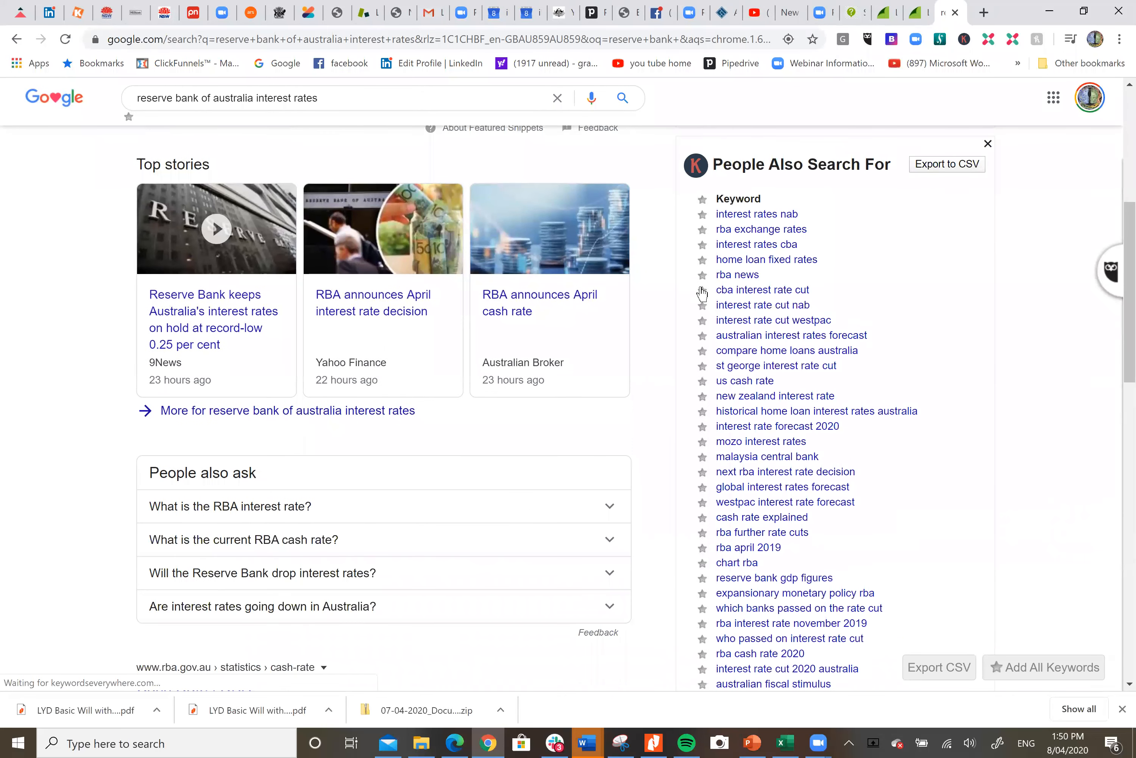
scroll(703, 293, down, 3)
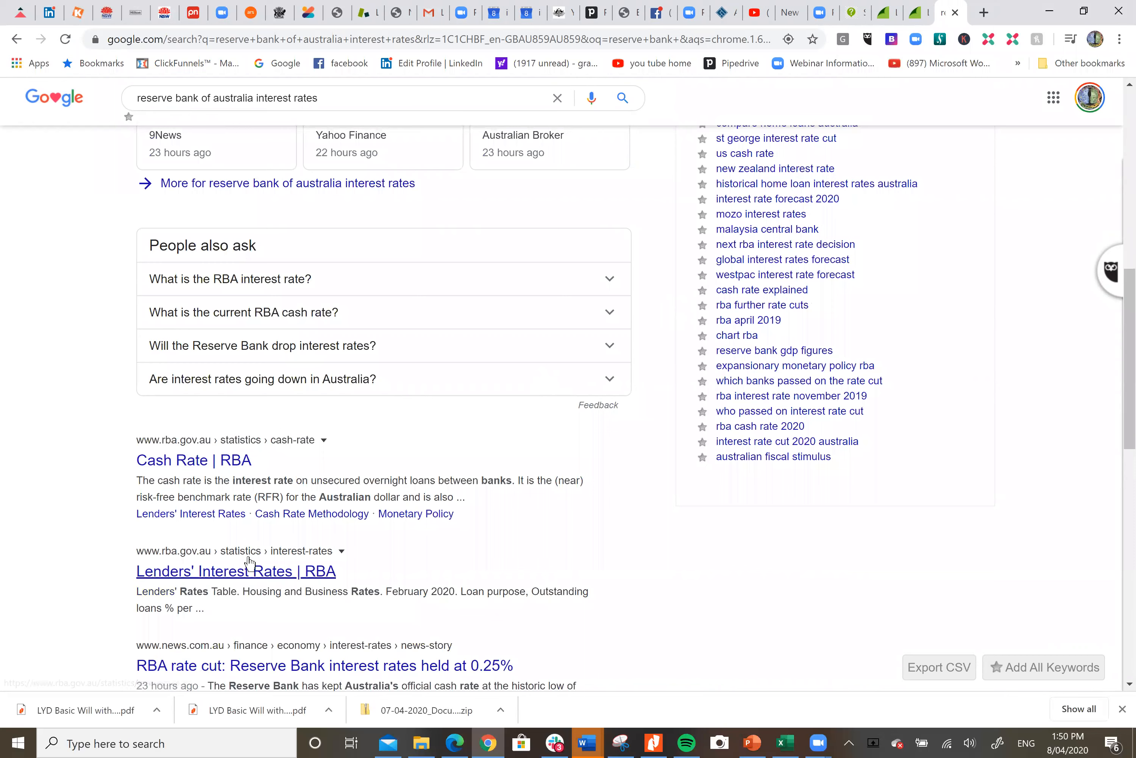
click(268, 573)
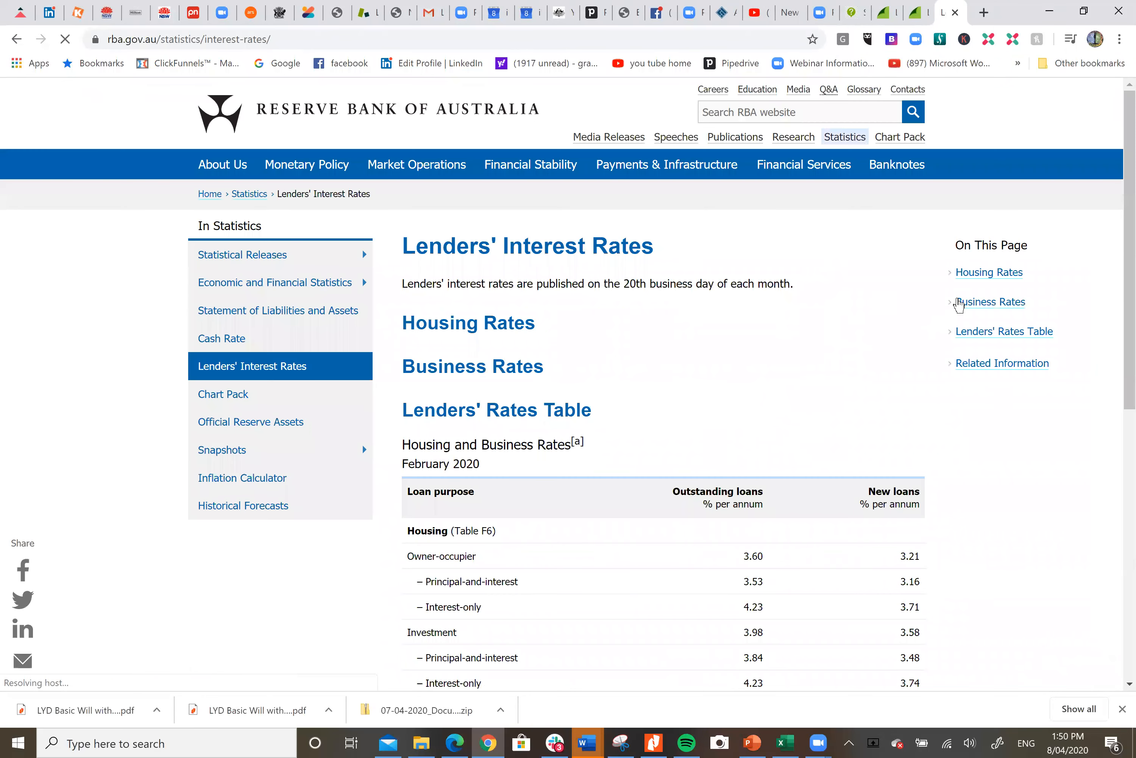
scroll(962, 308, down, 3)
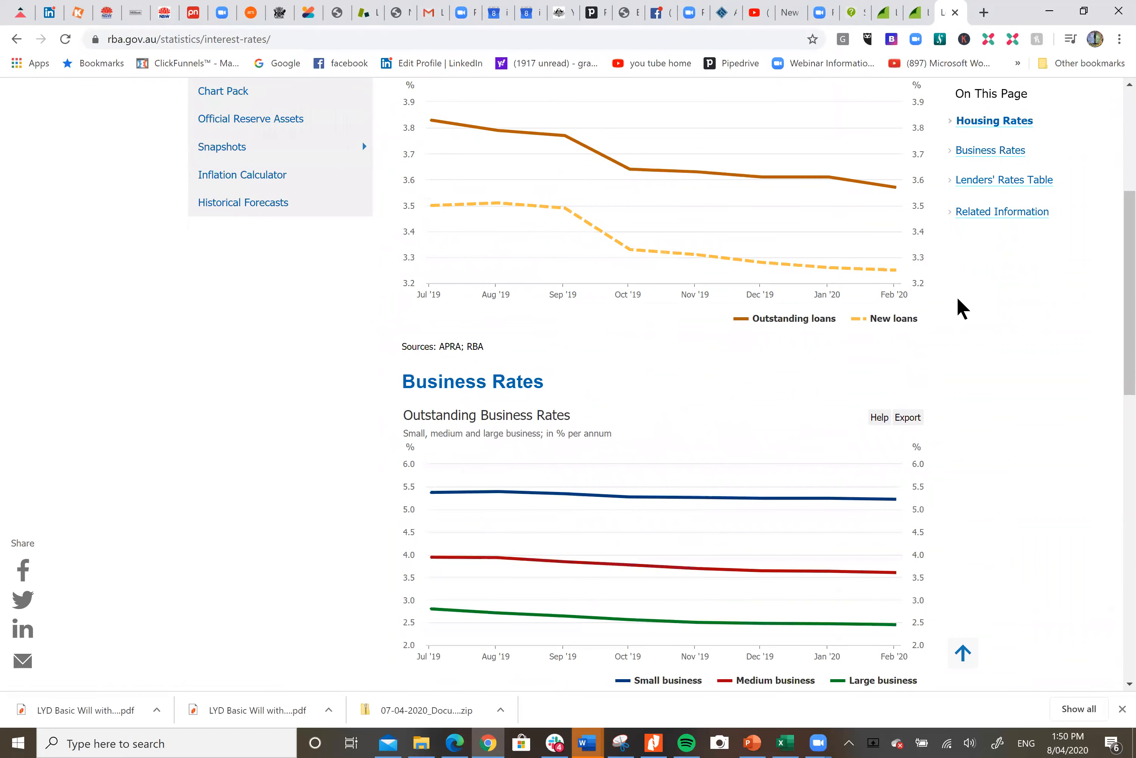
scroll(962, 308, up, 2)
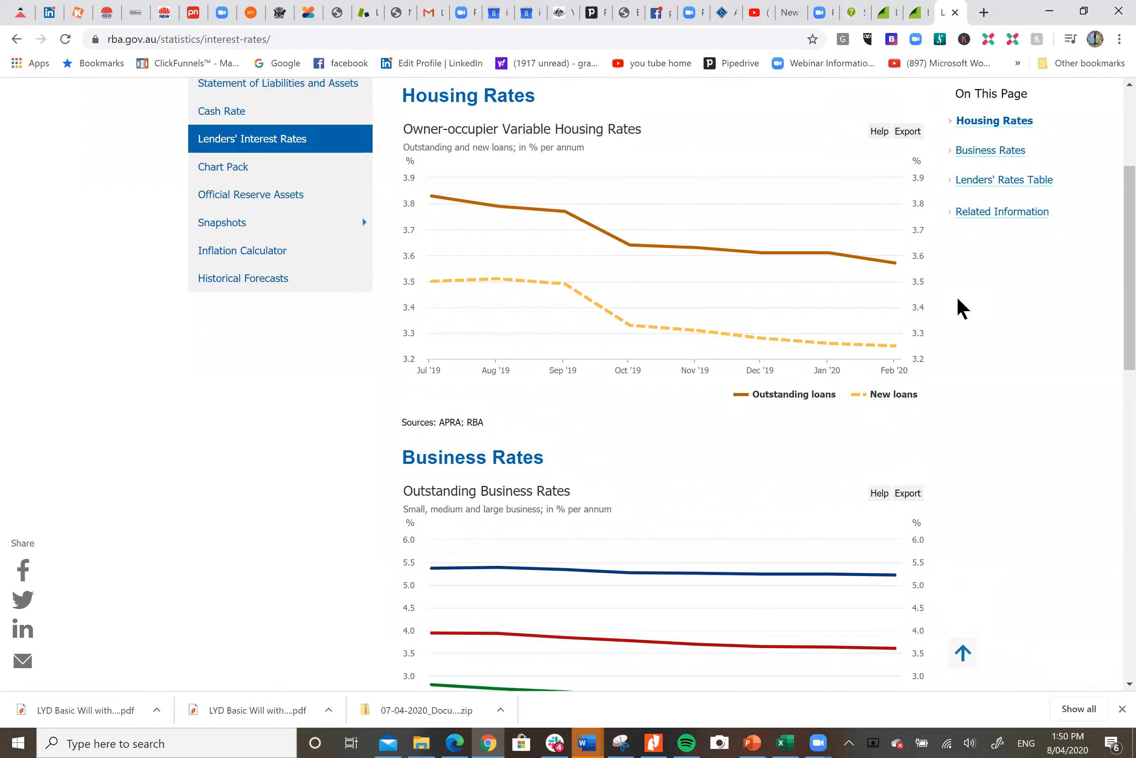
scroll(962, 308, up, 3)
scroll(962, 308, down, 12)
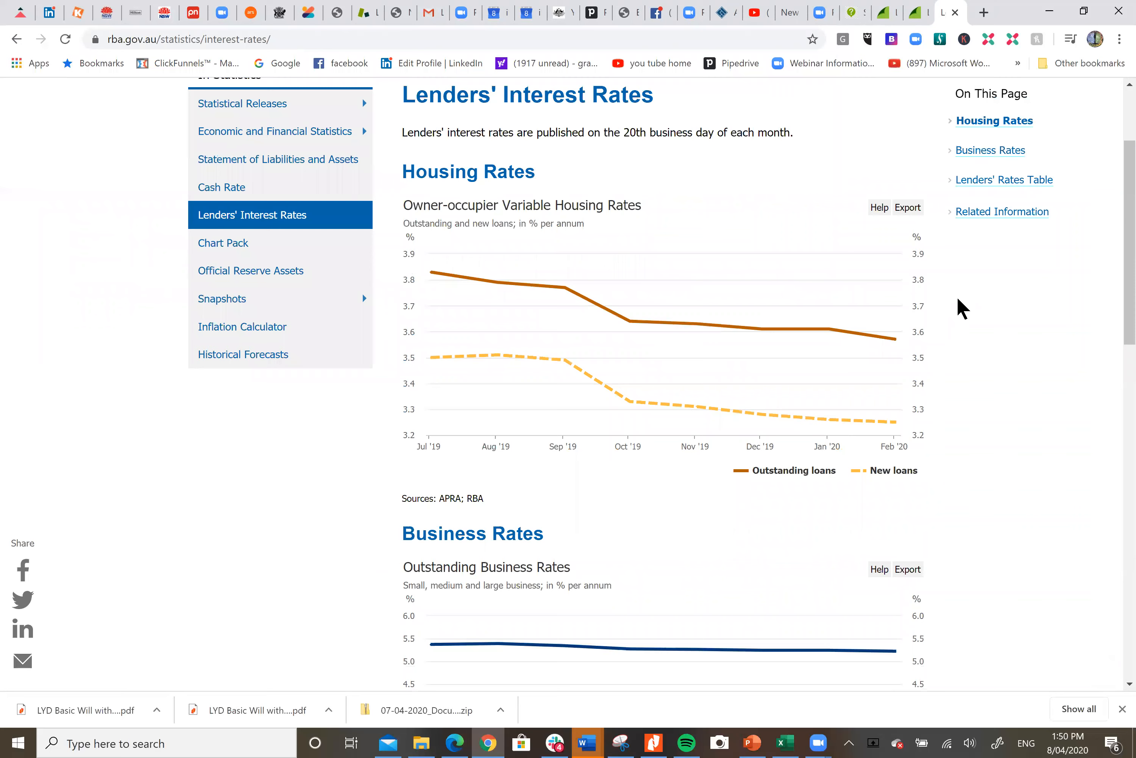
scroll(962, 308, down, 3)
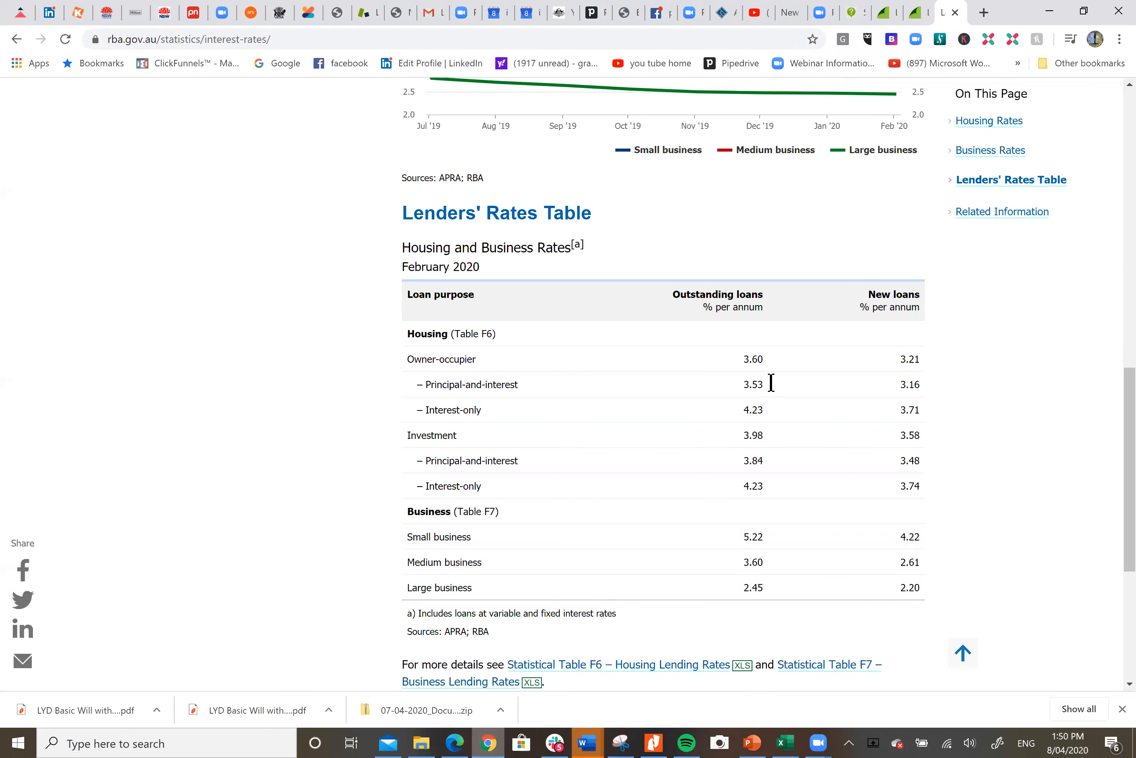
Return to the interview and set the commencement interest rate to 4.22%
click(919, 12)
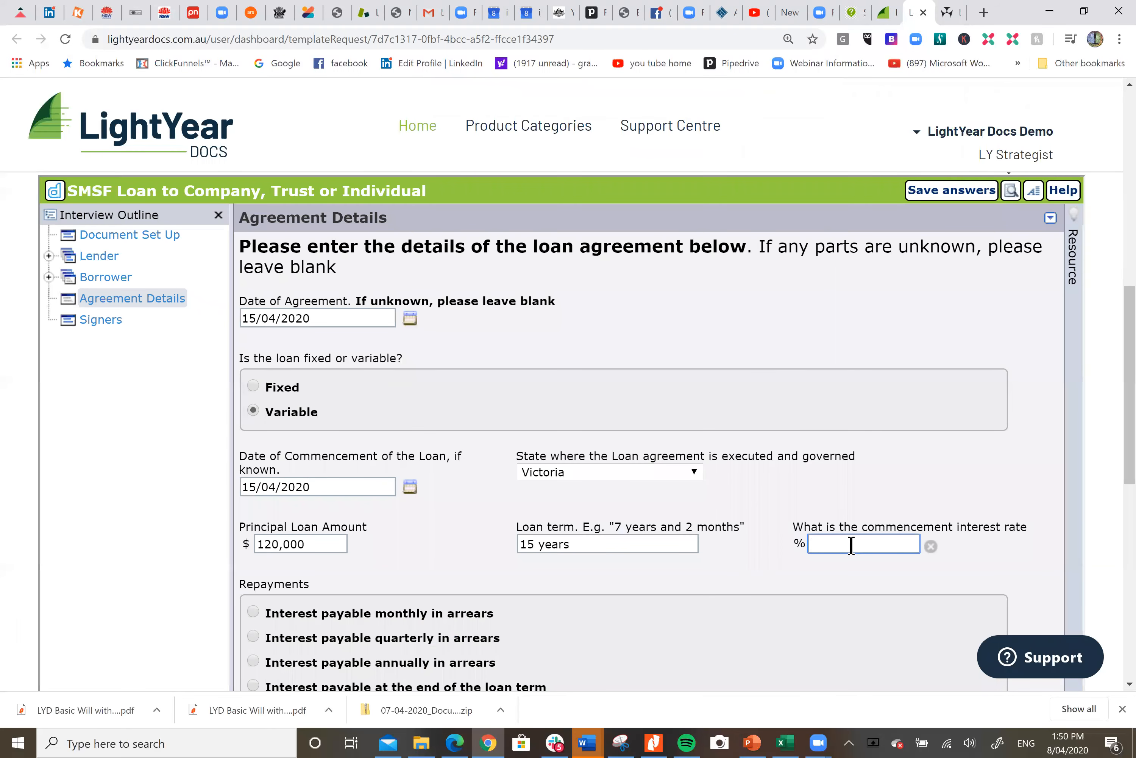
text(40)
text(22)
scroll(851, 546, down, 3)
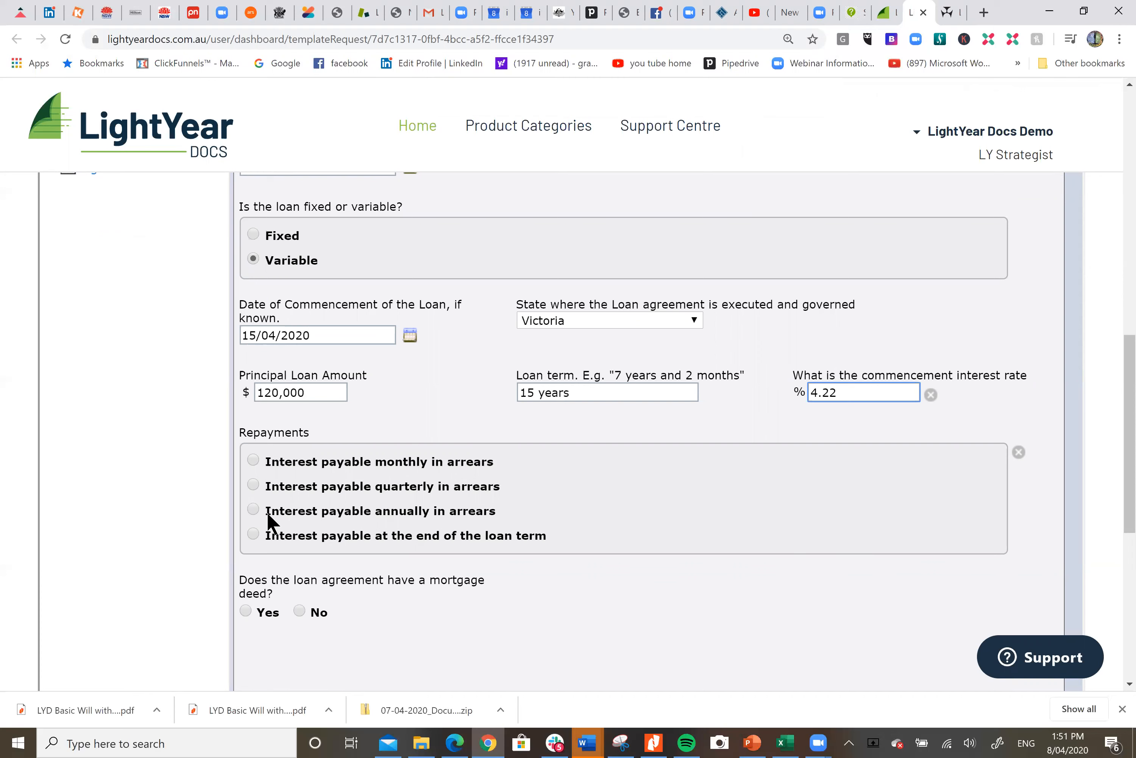
Choose interest payable quarterly in arrears and set the repayment amount to $3,400 per quarter
click(254, 486)
click(435, 596)
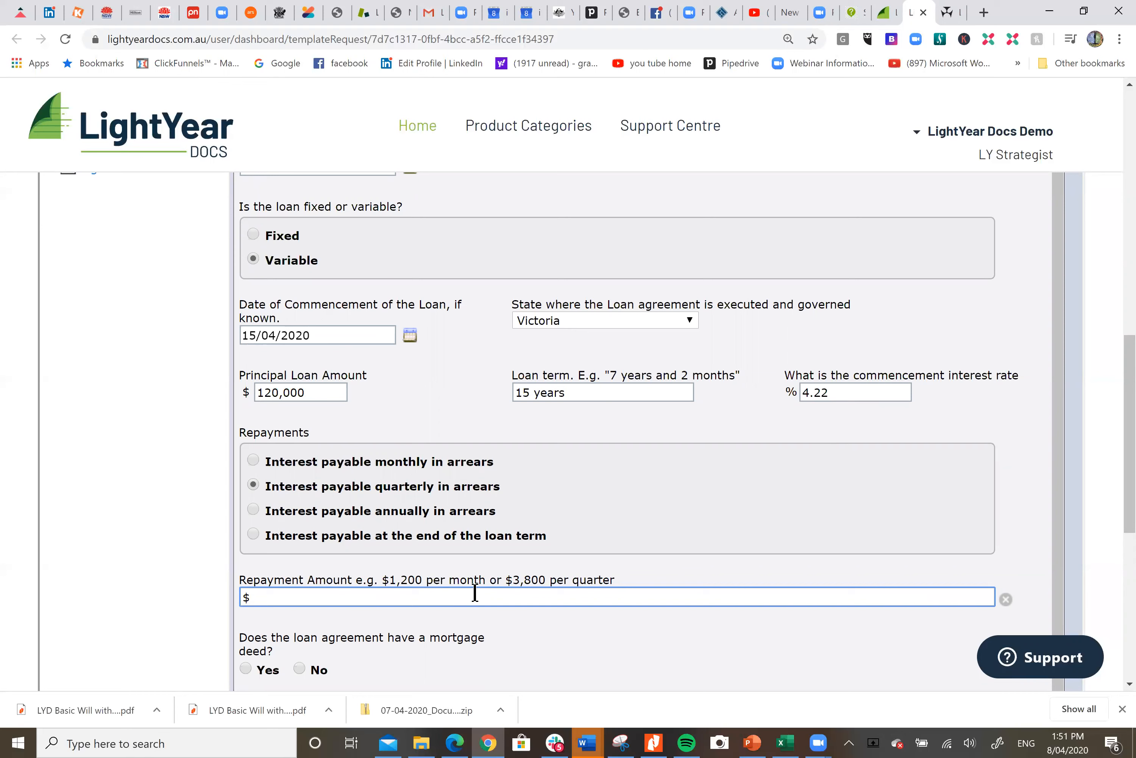
text(3,400 per quarter)
scroll(629, 520, down, 1)
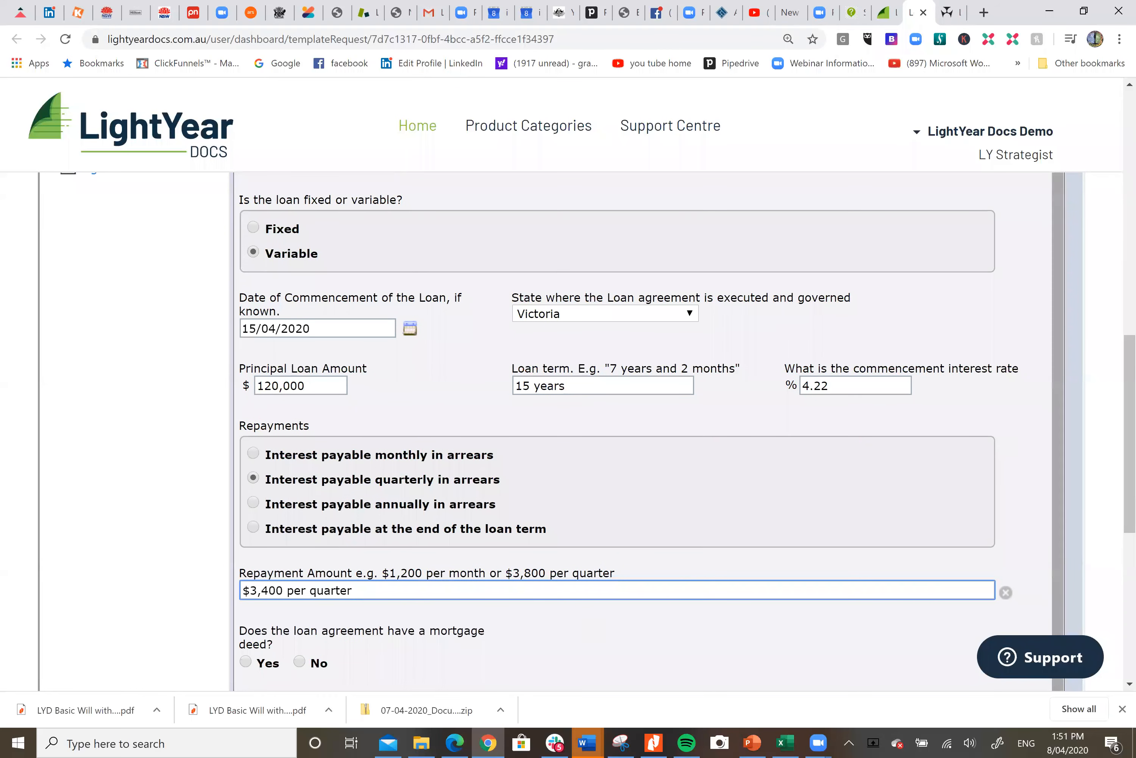
Indicate the loan has a mortgage deed and set the mortgage deed date to 15/04/2020
scroll(583, 634, down, 3)
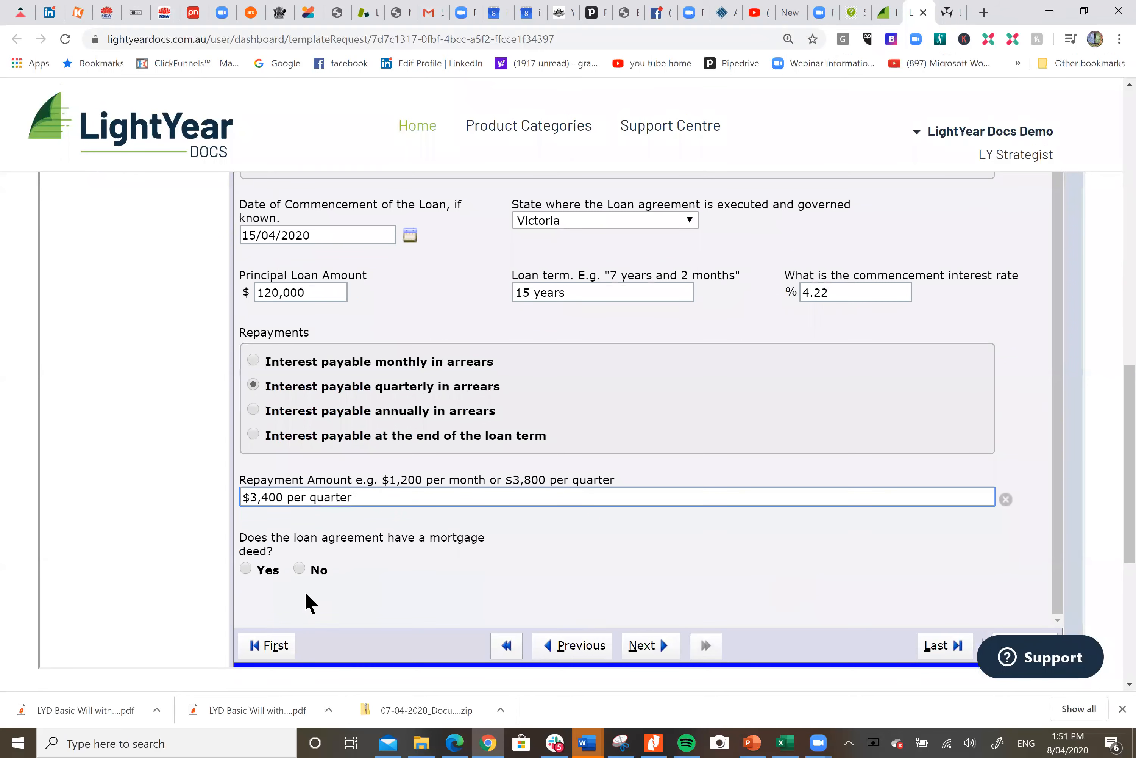
click(247, 569)
scroll(715, 542, down, 1)
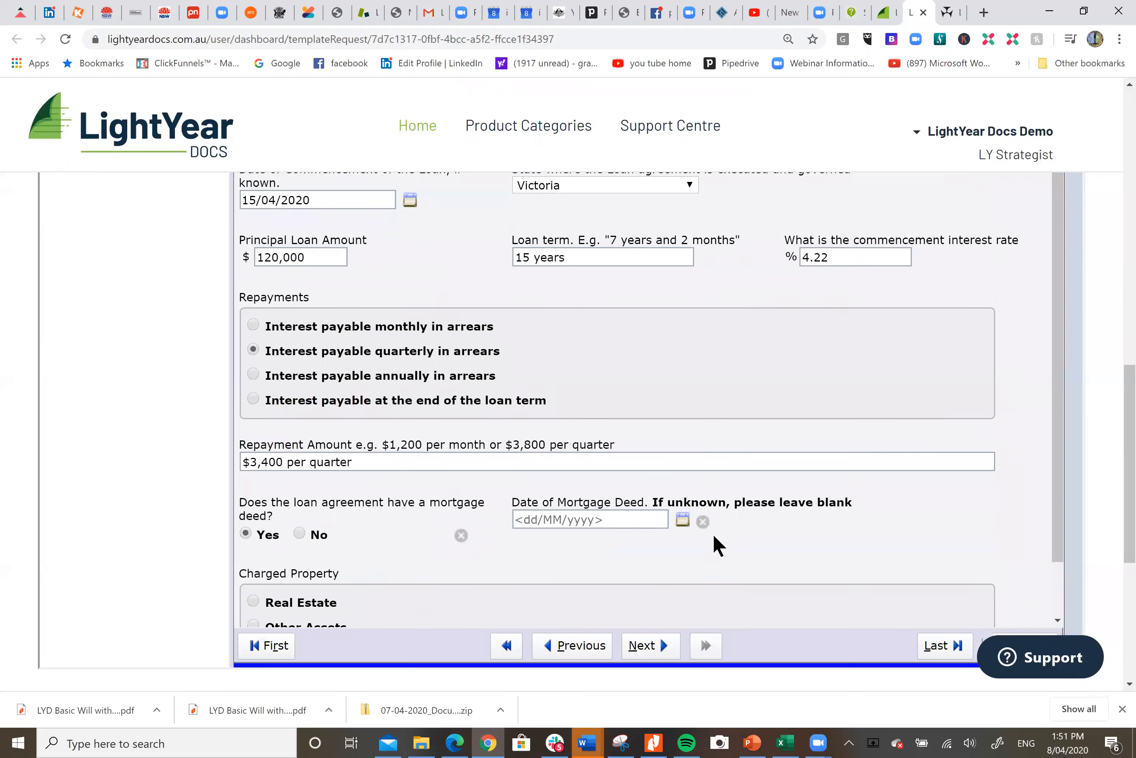
scroll(715, 542, down, 2)
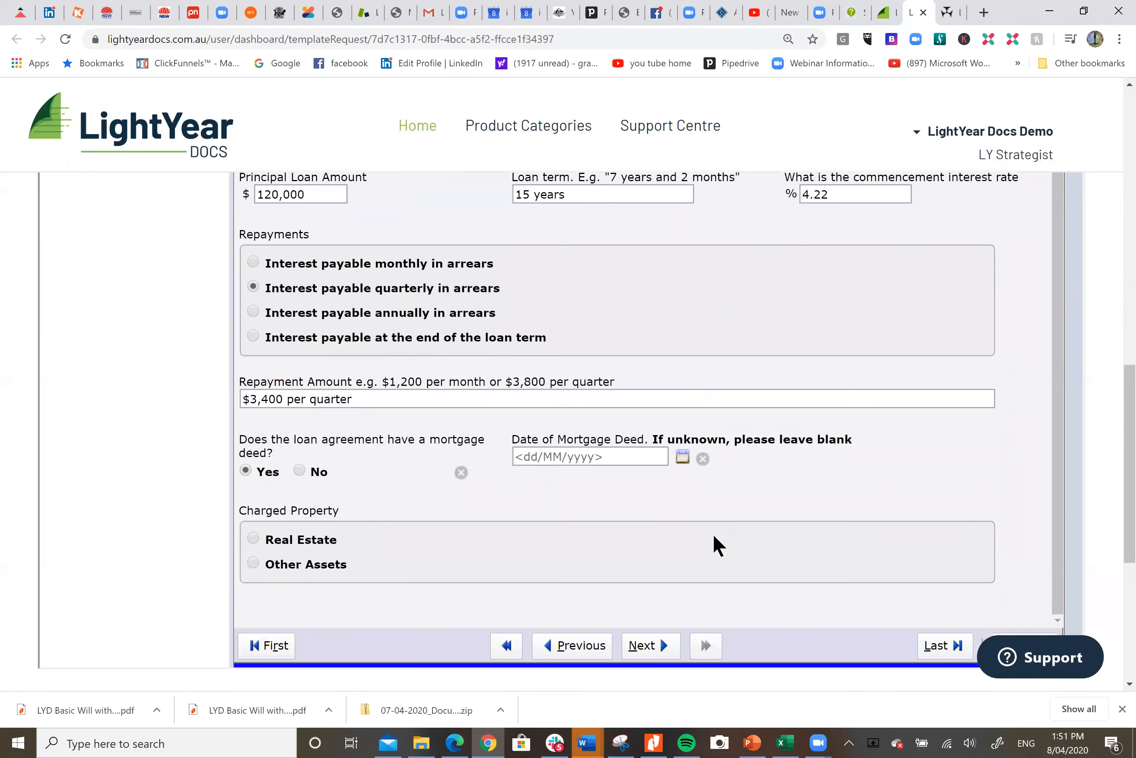
click(683, 457)
click(615, 558)
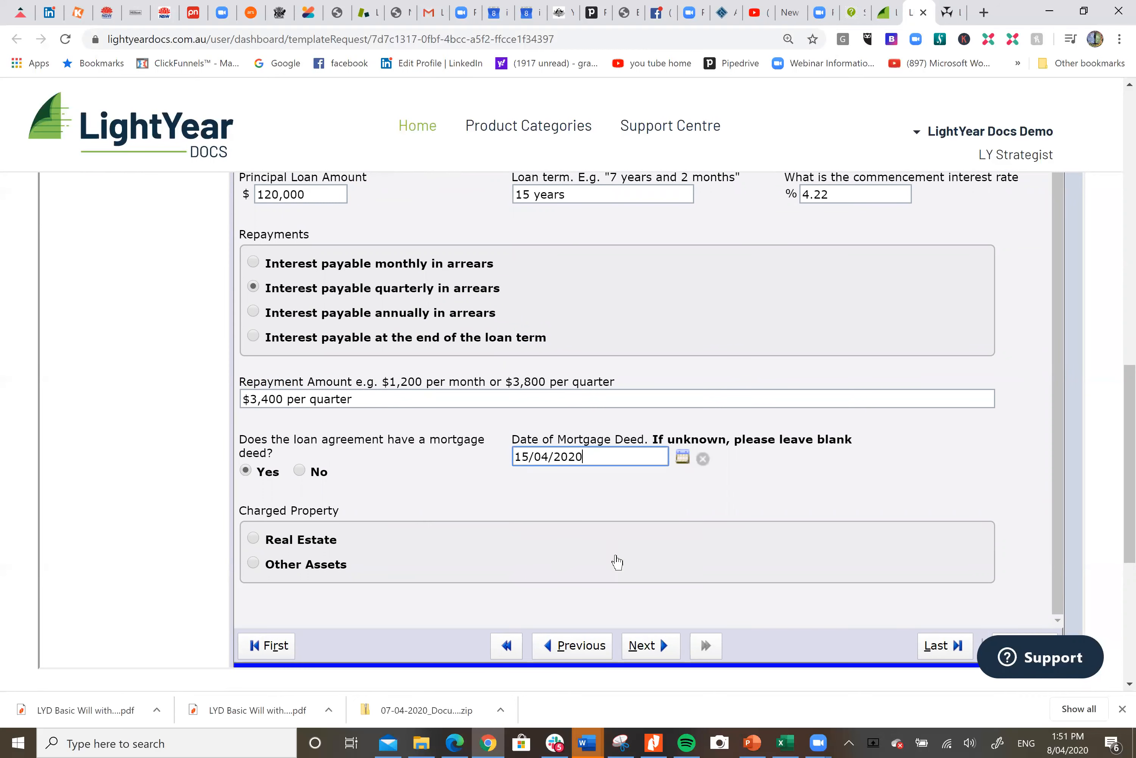
Set the charged property to Real Estate and enter the folio number L520 - 9089
click(253, 538)
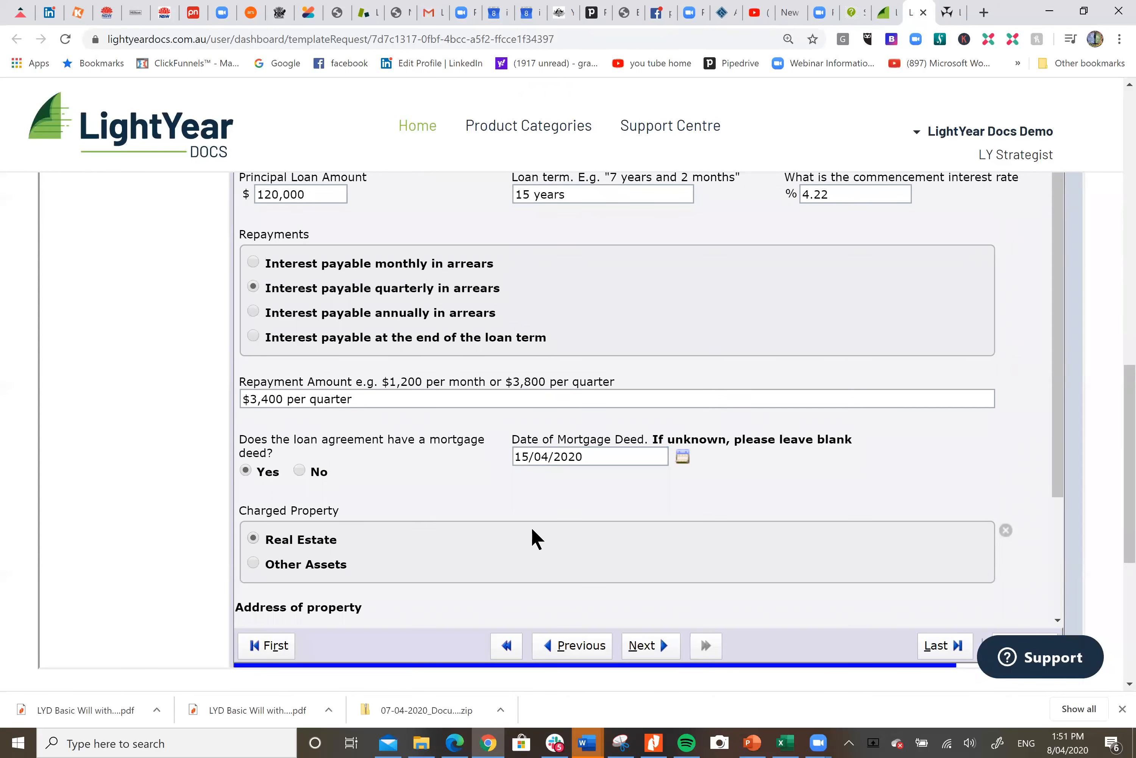
scroll(562, 525, down, 3)
click(356, 526)
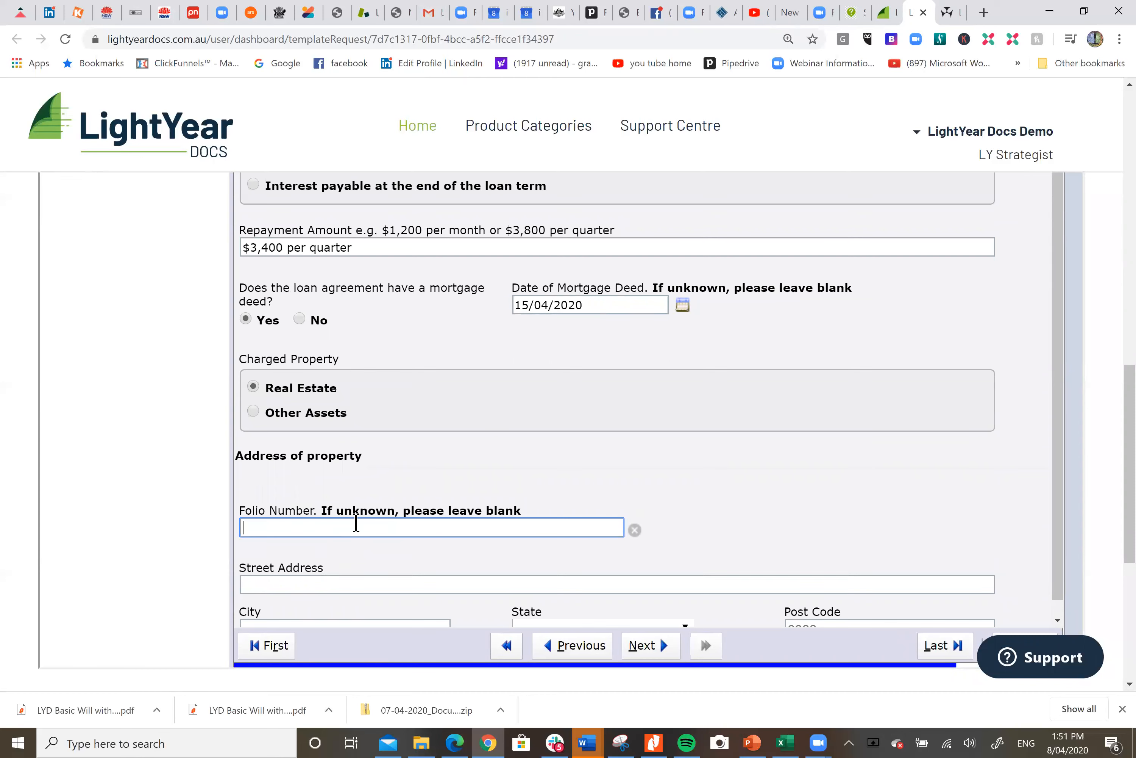
text(L520 - 9089)
Enter the property address as 5 Smith Street, Sydney, New South Wales, post code 2000
click(341, 586)
text(5 Smith Stree)
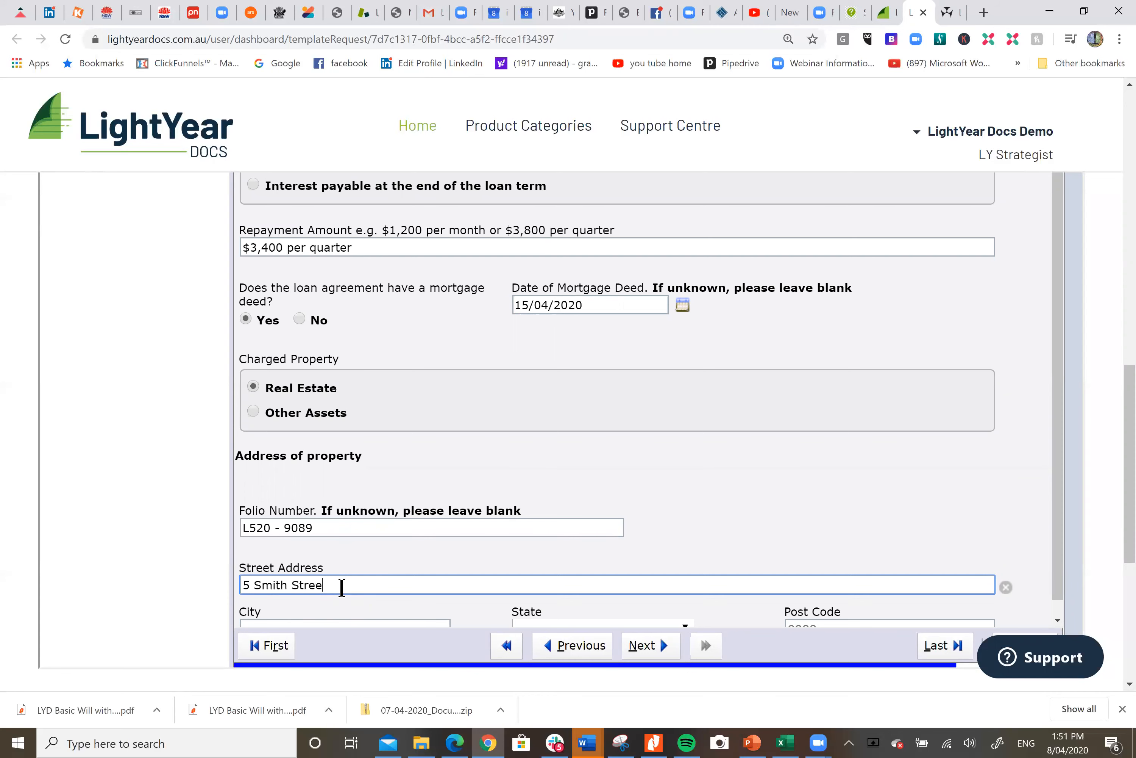
key(Tab)
text(Syd)
key(BackSpace)
key(BackSpace)
text(ydney)
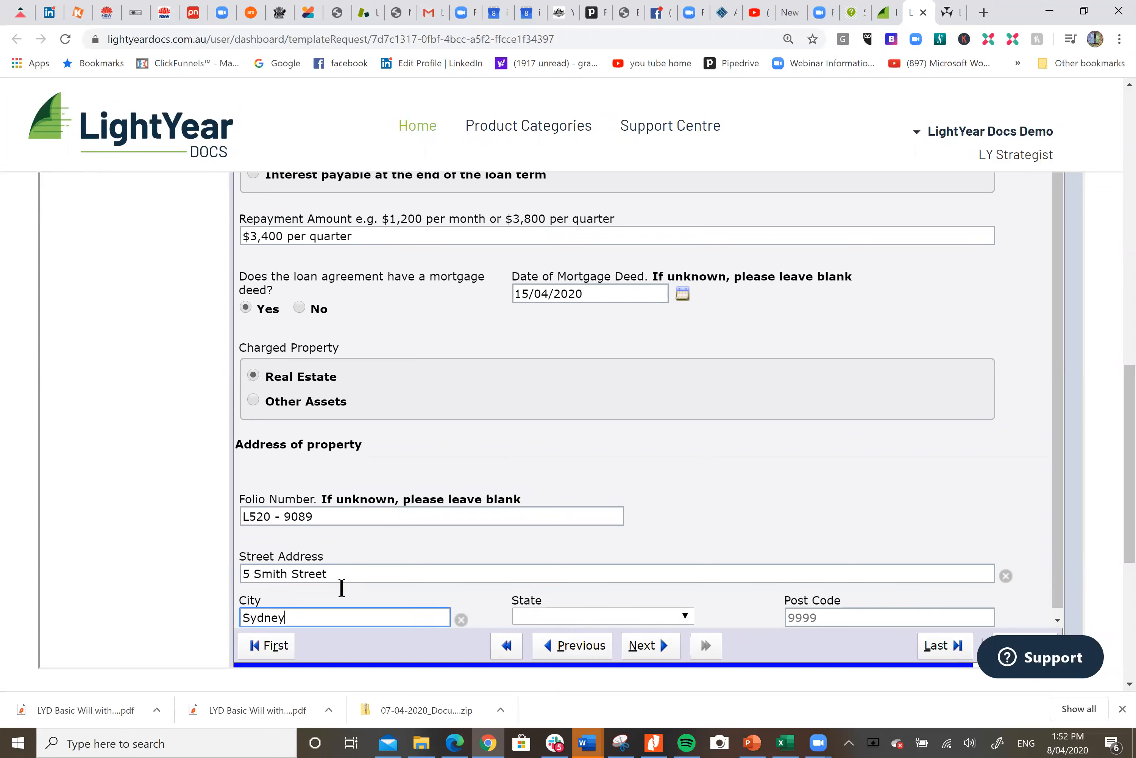
key(Tab)
key(n)
key(Tab)
text(2000)
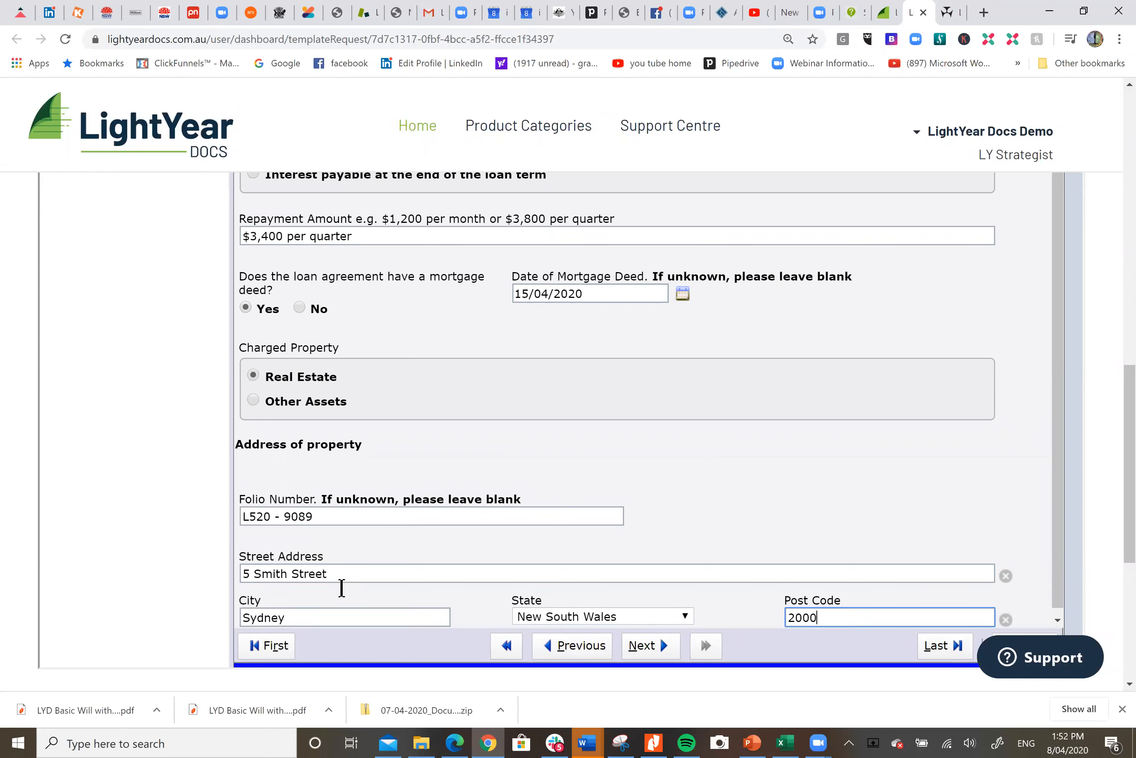
Advance past the Signers page to the end of the interview and finish it
scroll(930, 467, down, 1)
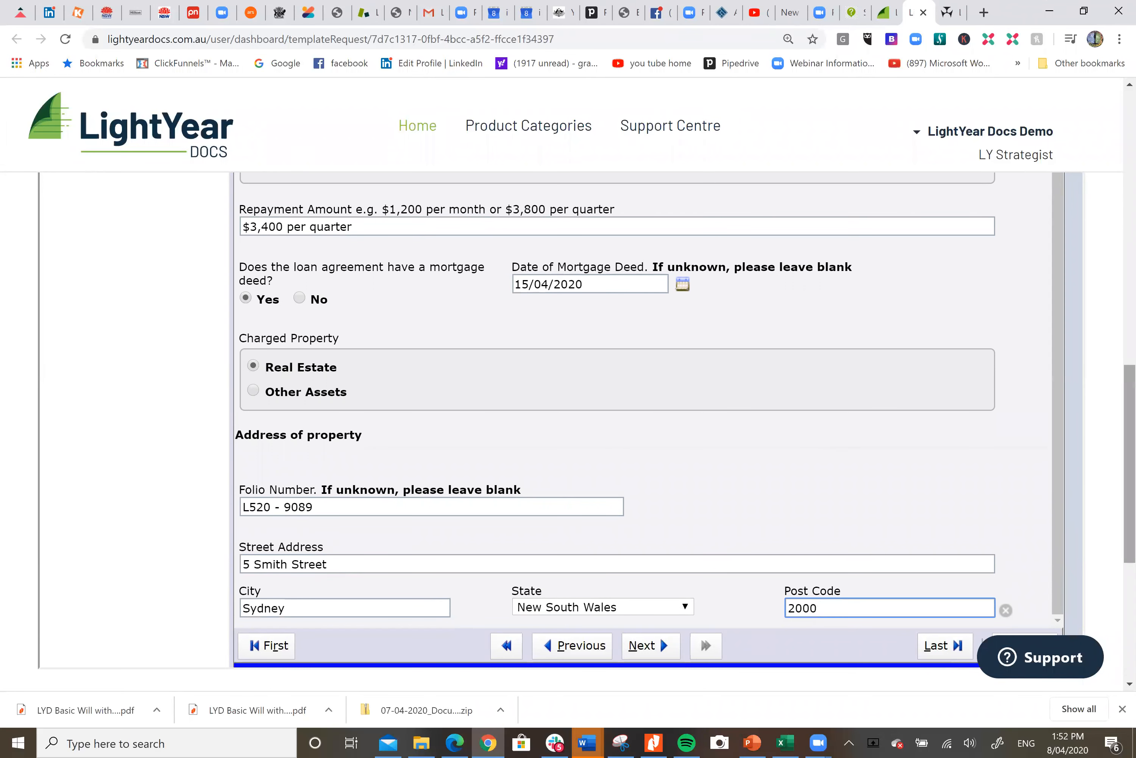
click(654, 646)
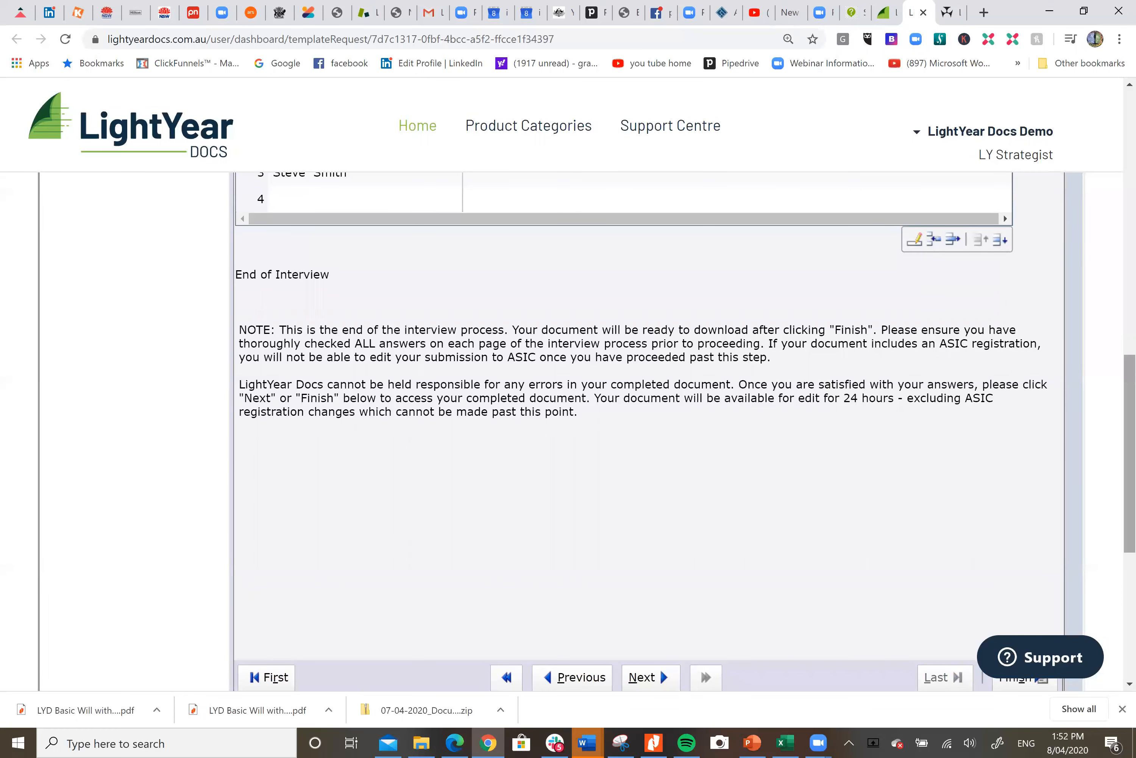
drag(1130, 451, 1129, 335)
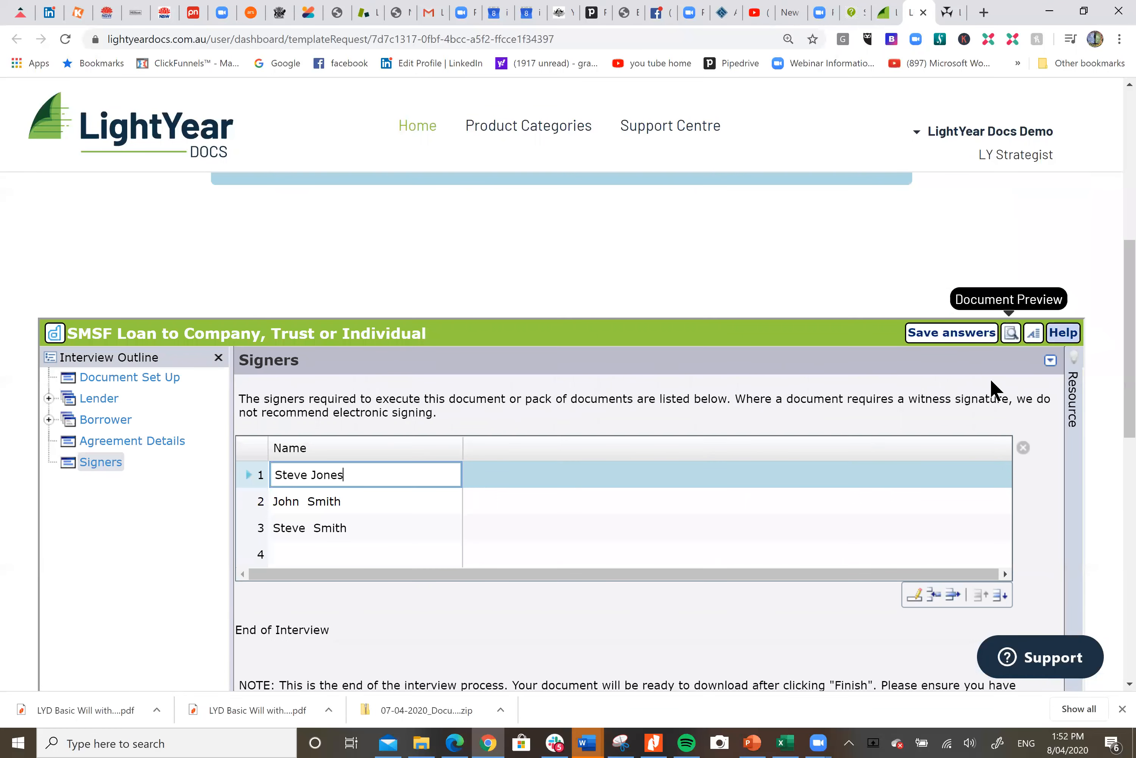
drag(1130, 386, 1130, 417)
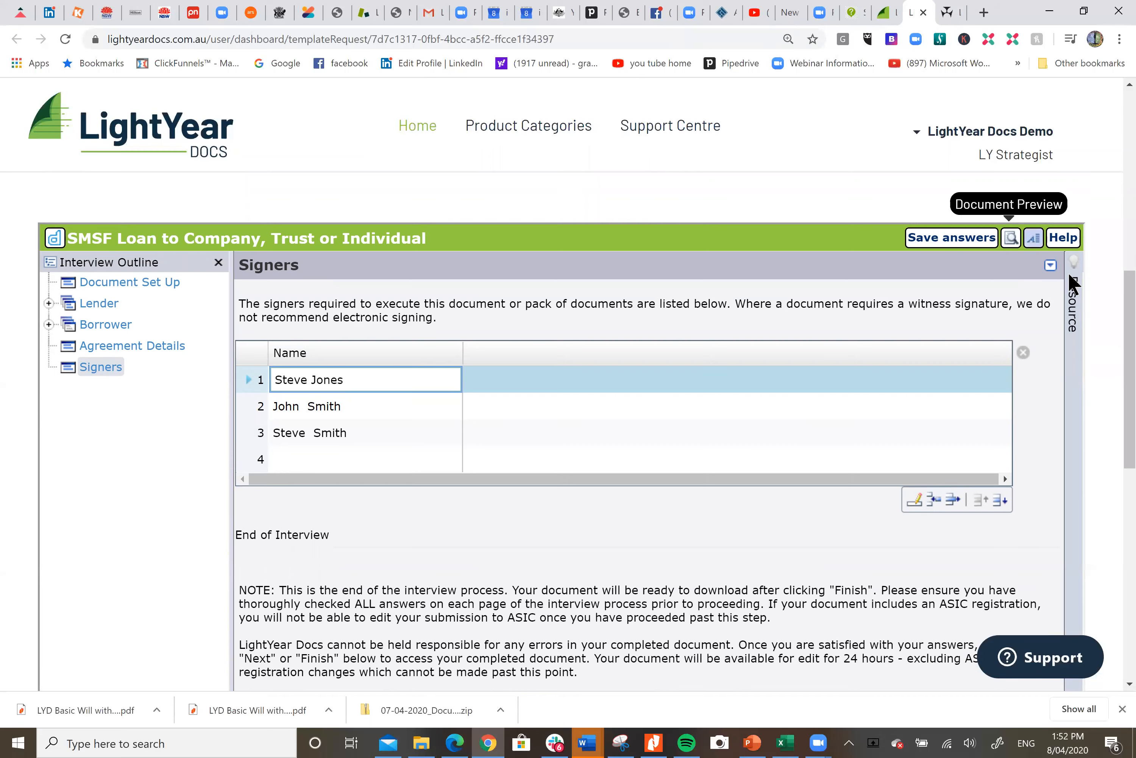
drag(1130, 332, 1130, 445)
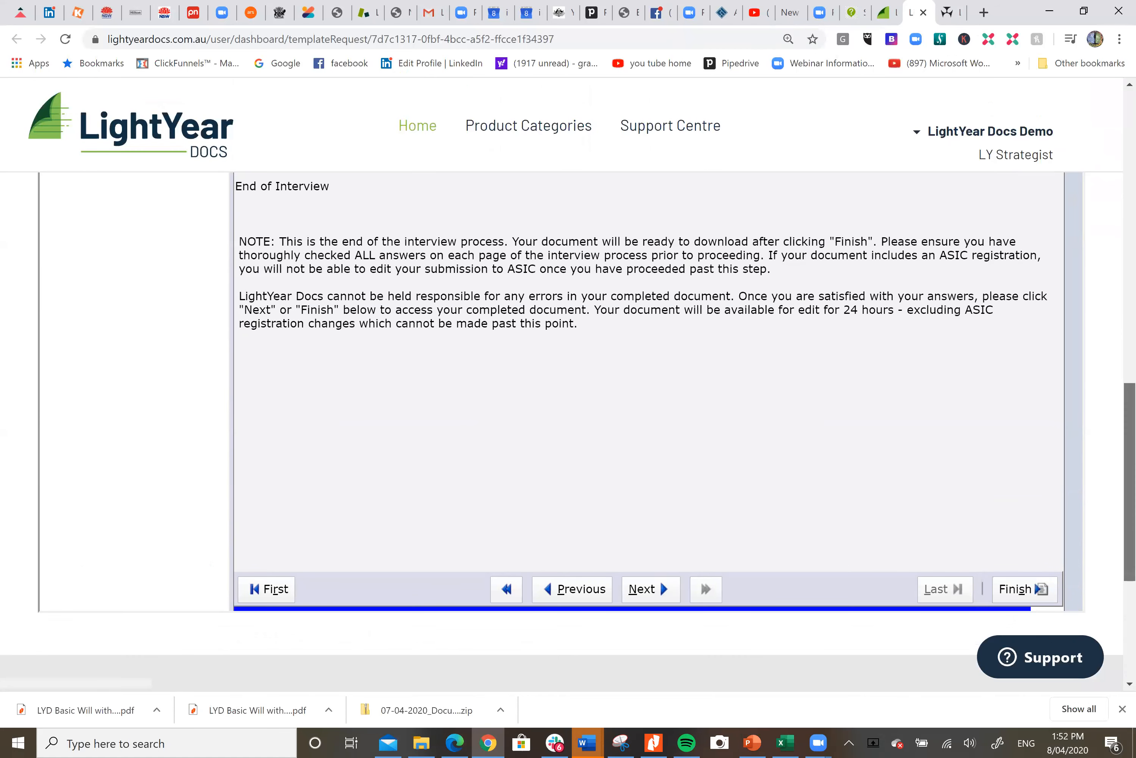
click(1019, 593)
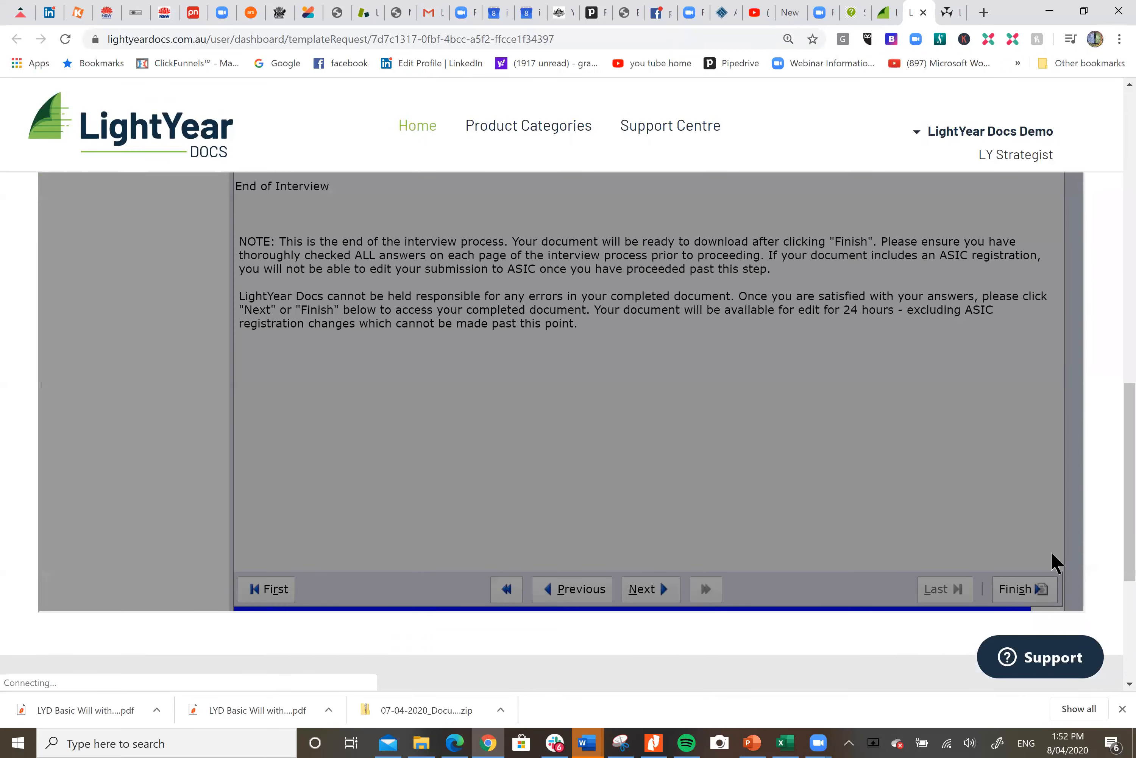
Download the assembled SMSF Loan to Company, Trust or Individual PDF and open it for review
drag(1129, 464, 1129, 333)
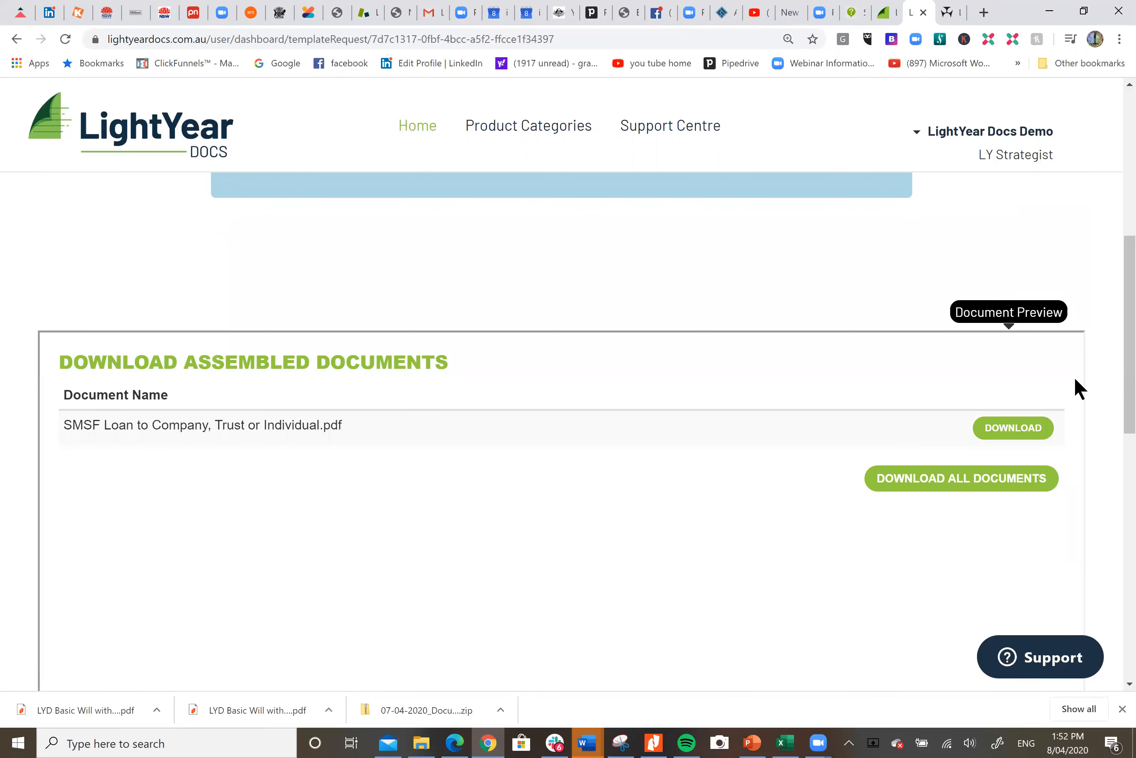
click(1006, 436)
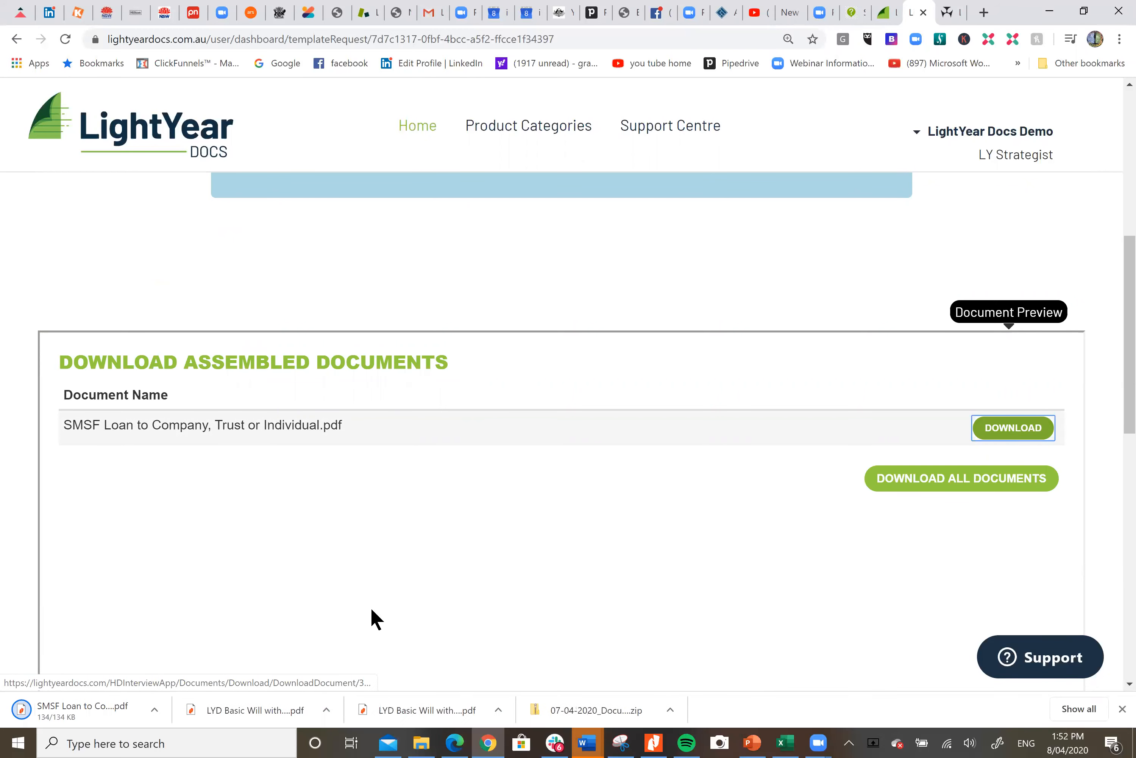
click(101, 720)
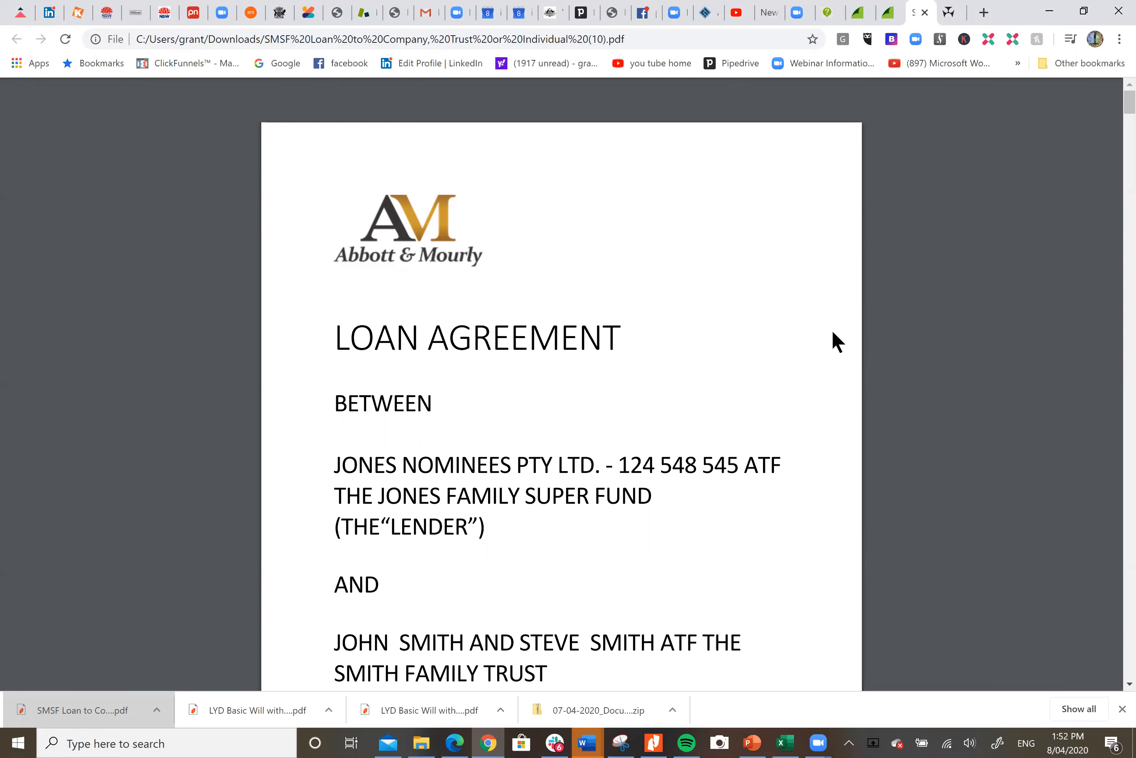
scroll(652, 342, down, 3)
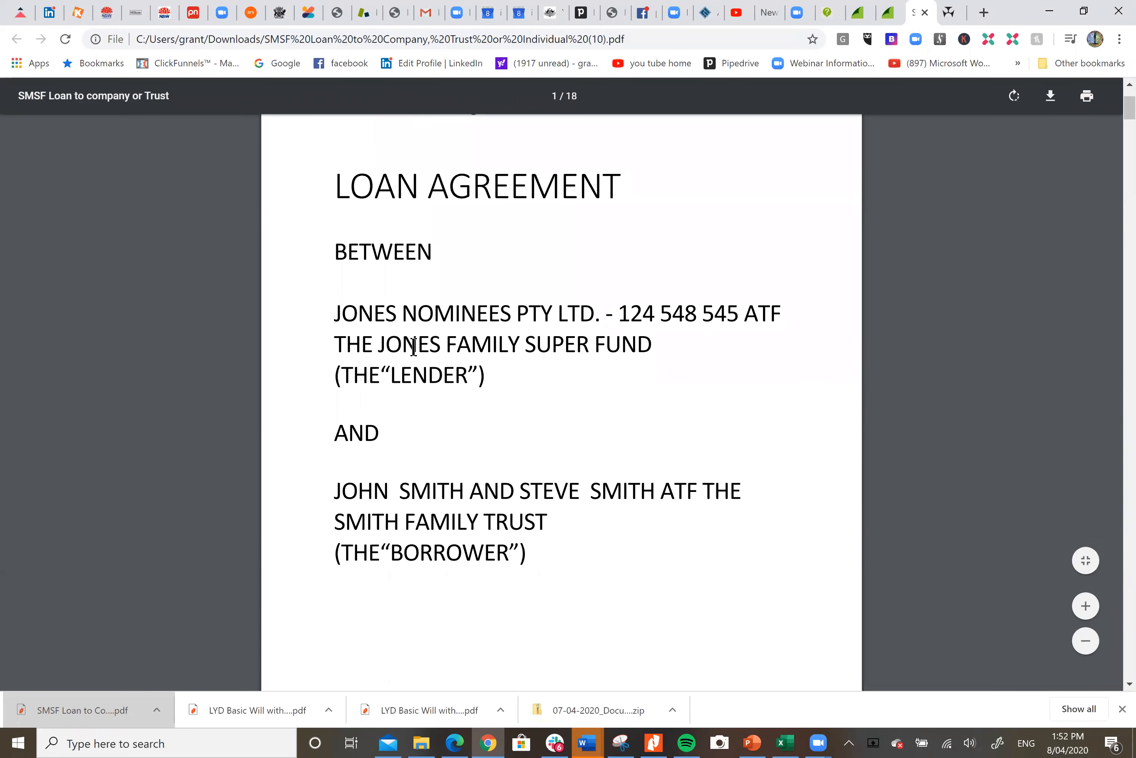
scroll(731, 381, down, 6)
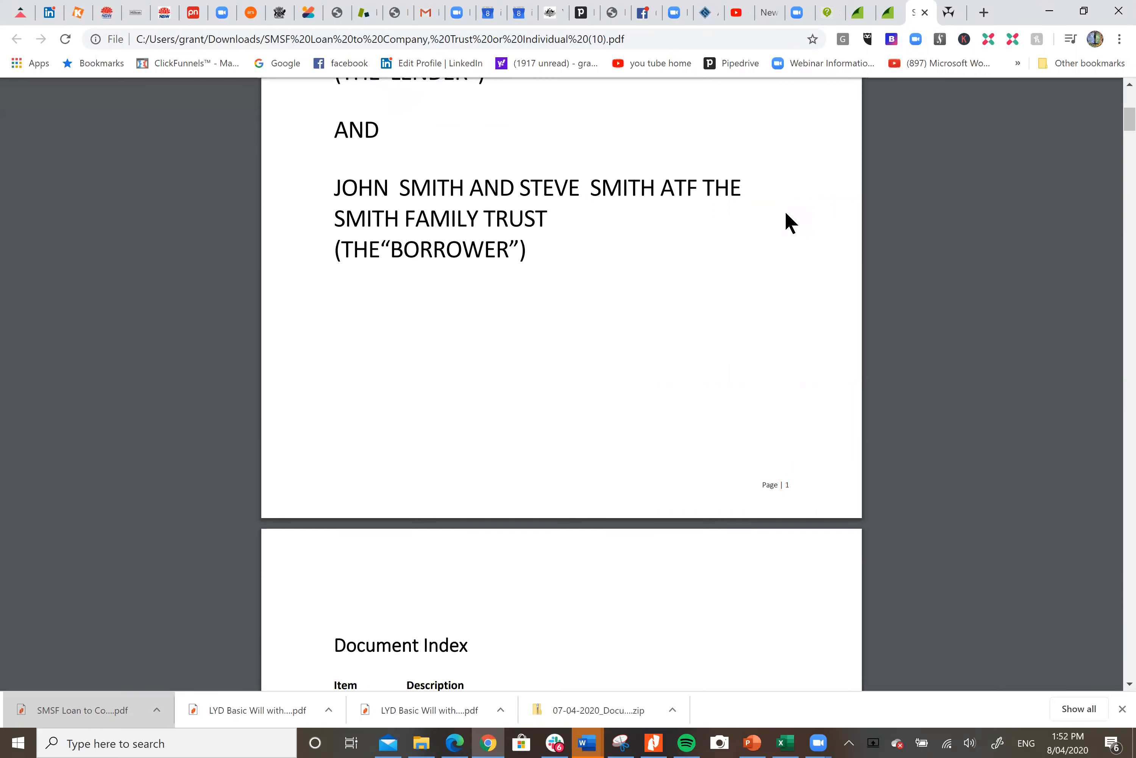
Scroll through the downloaded PDF's cover page, disclaimer and the Loan Agreement's parties and opening clauses
scroll(789, 222, down, 12)
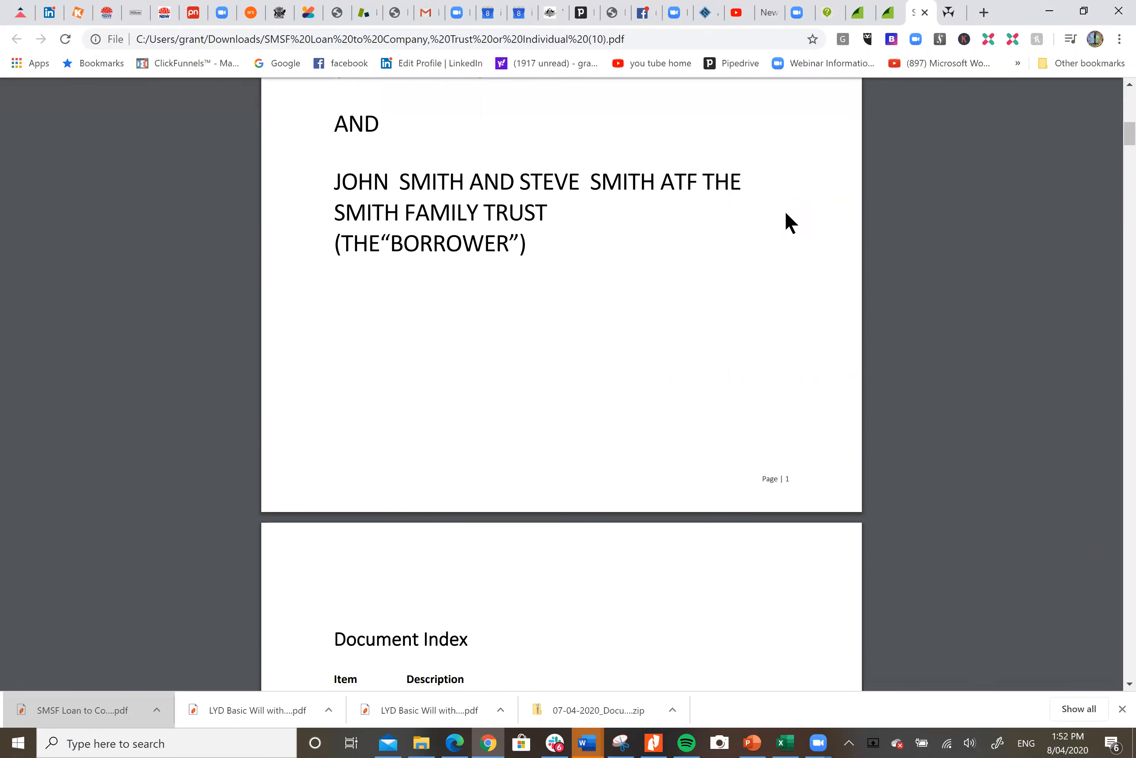
scroll(788, 222, down, 5)
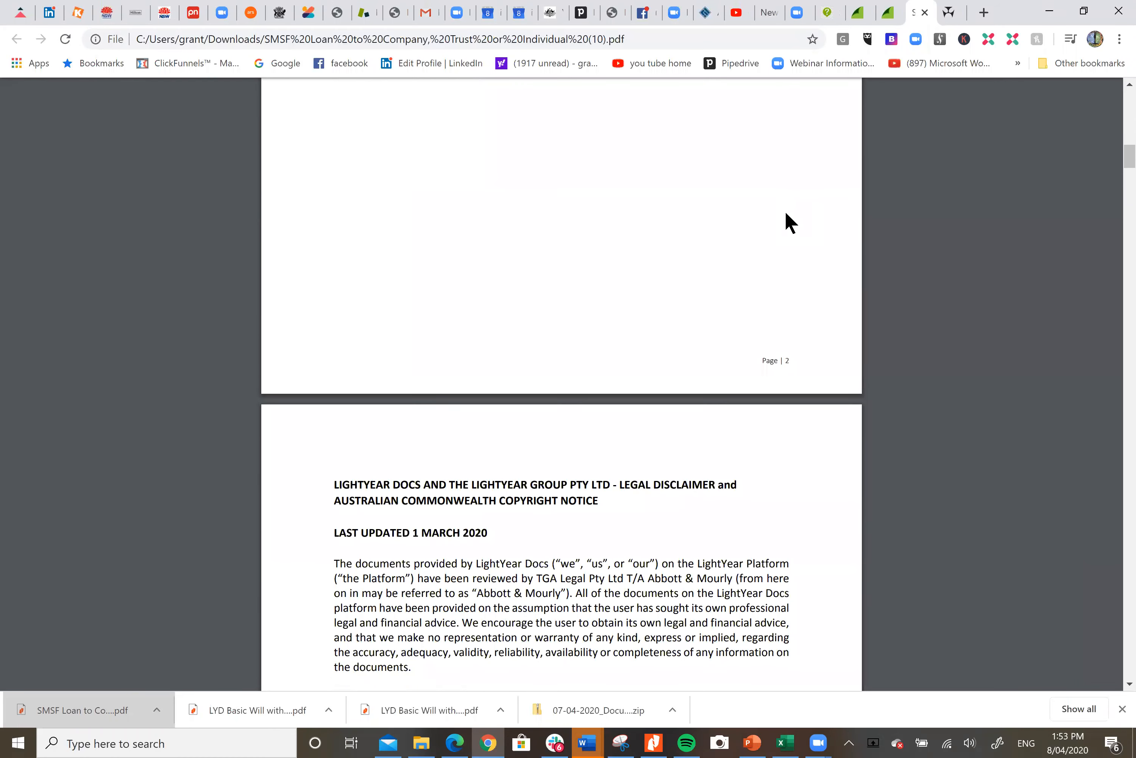
scroll(788, 222, down, 13)
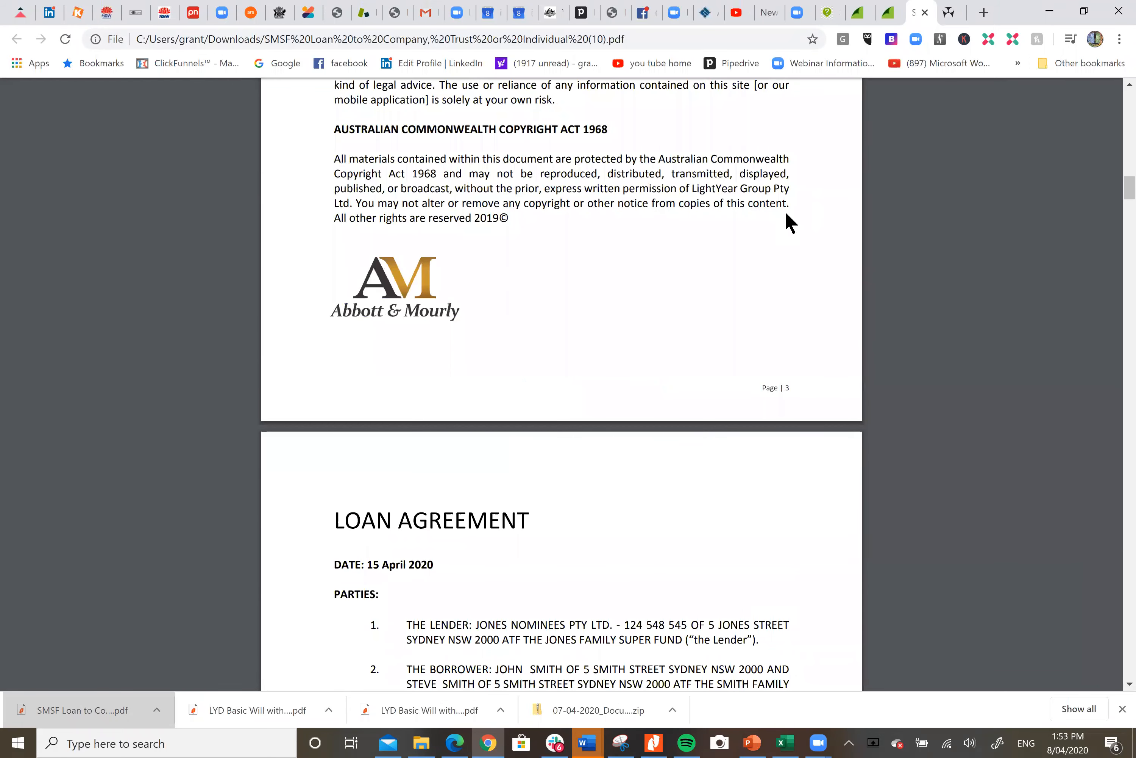
scroll(785, 210, up, 4)
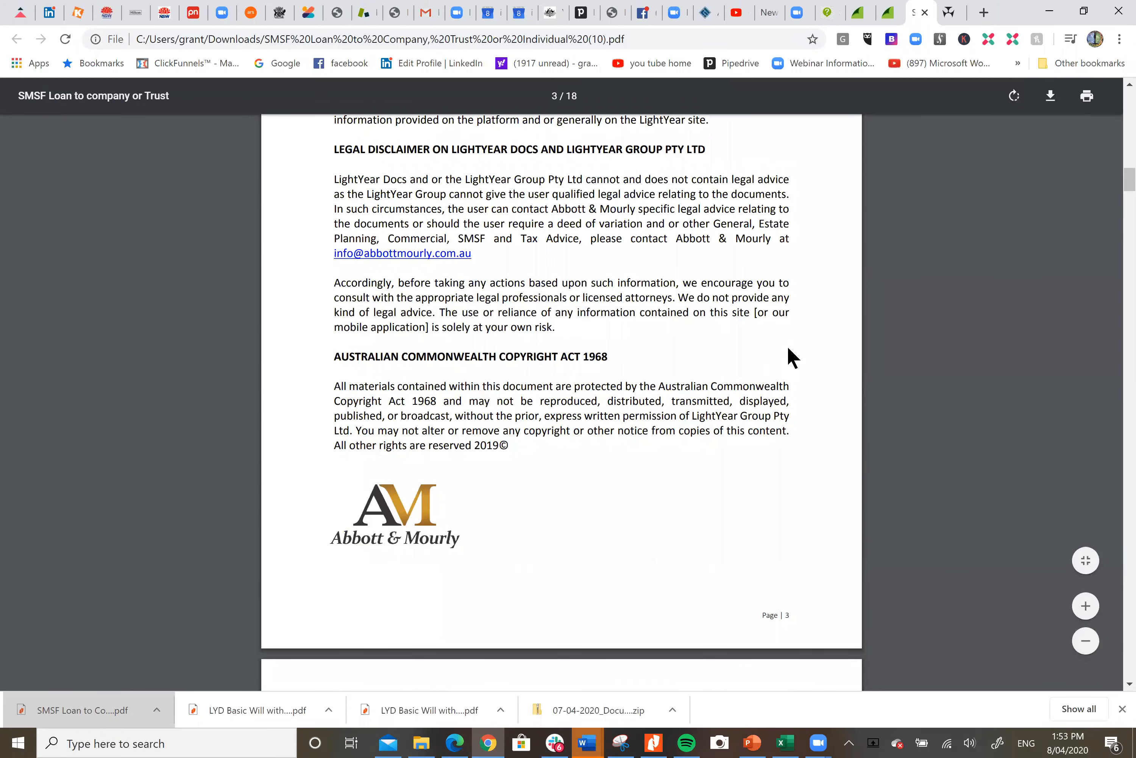
scroll(788, 348, down, 7)
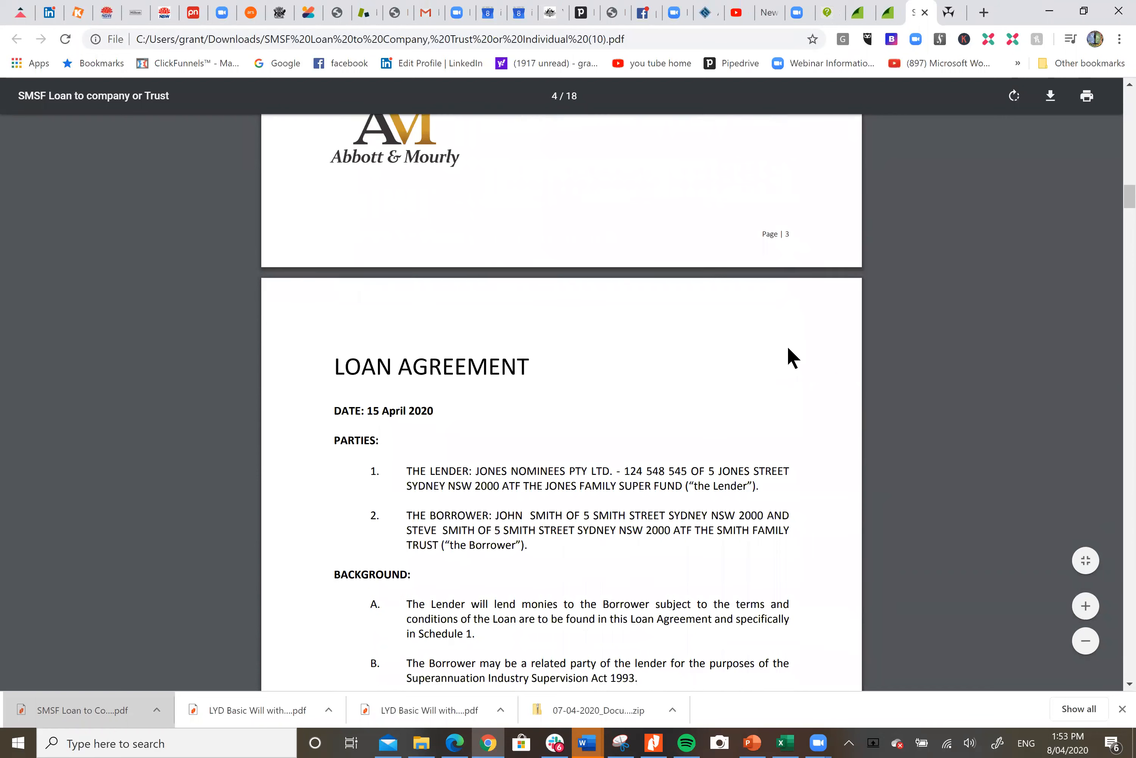
scroll(788, 348, down, 1)
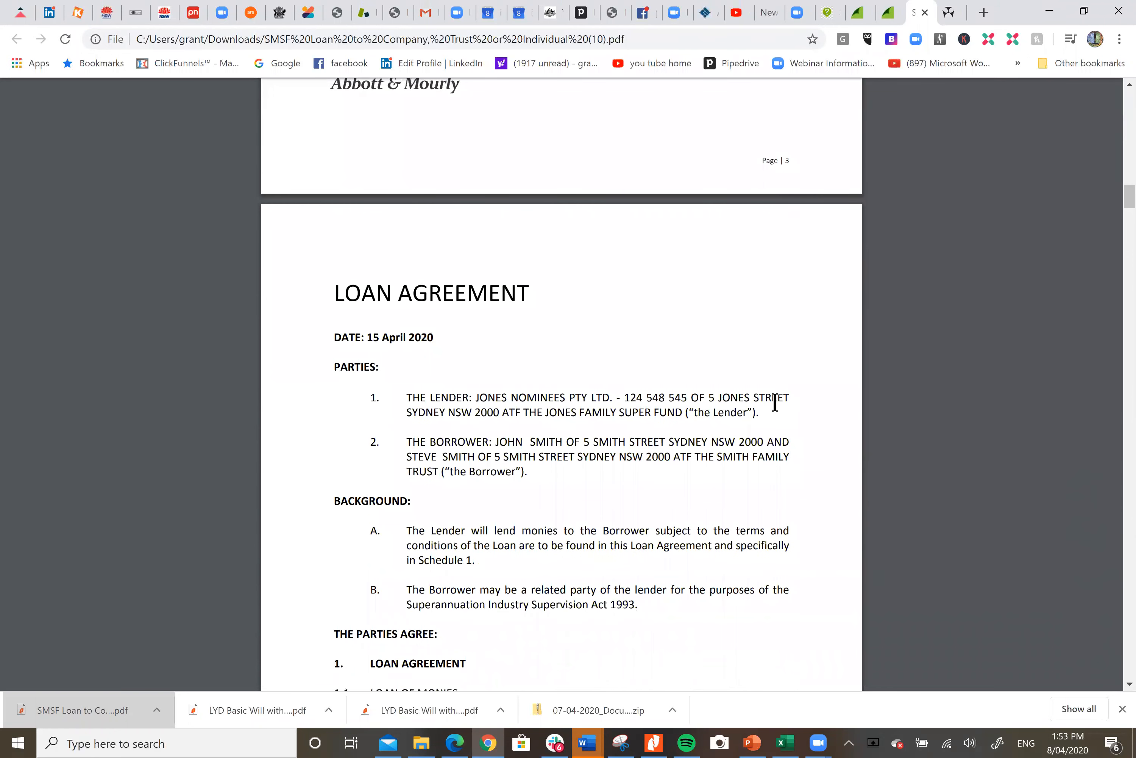
scroll(775, 404, down, 4)
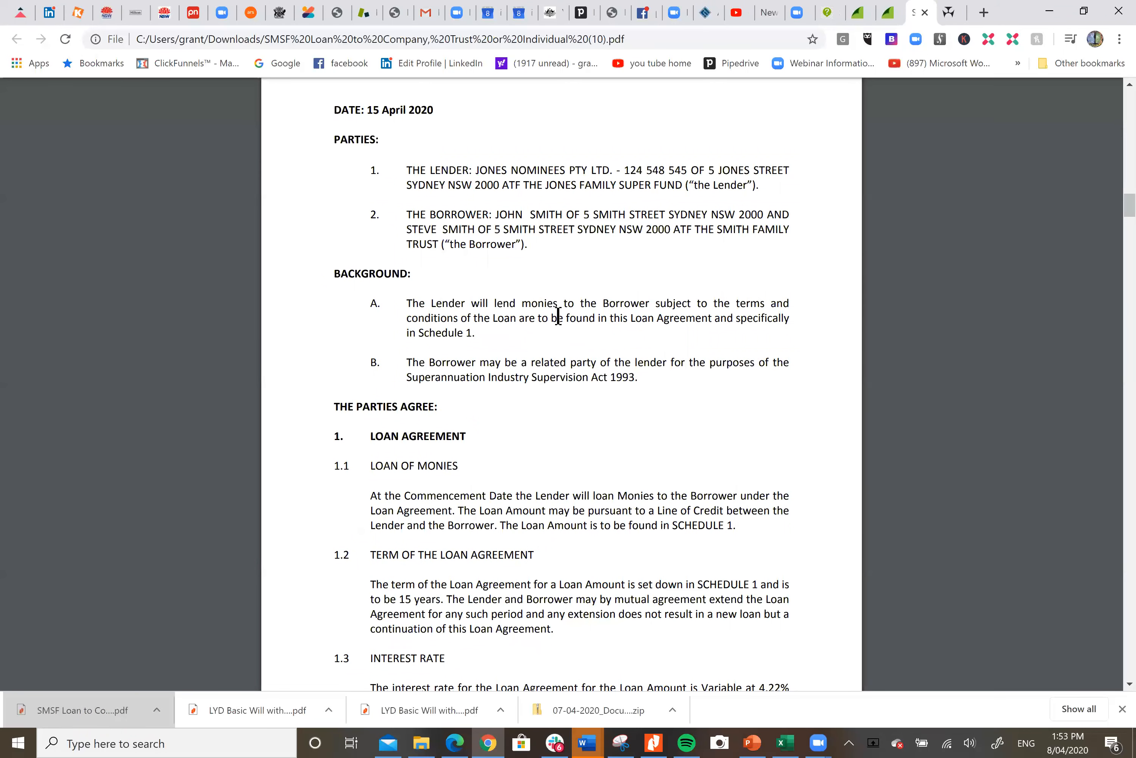
scroll(568, 314, down, 3)
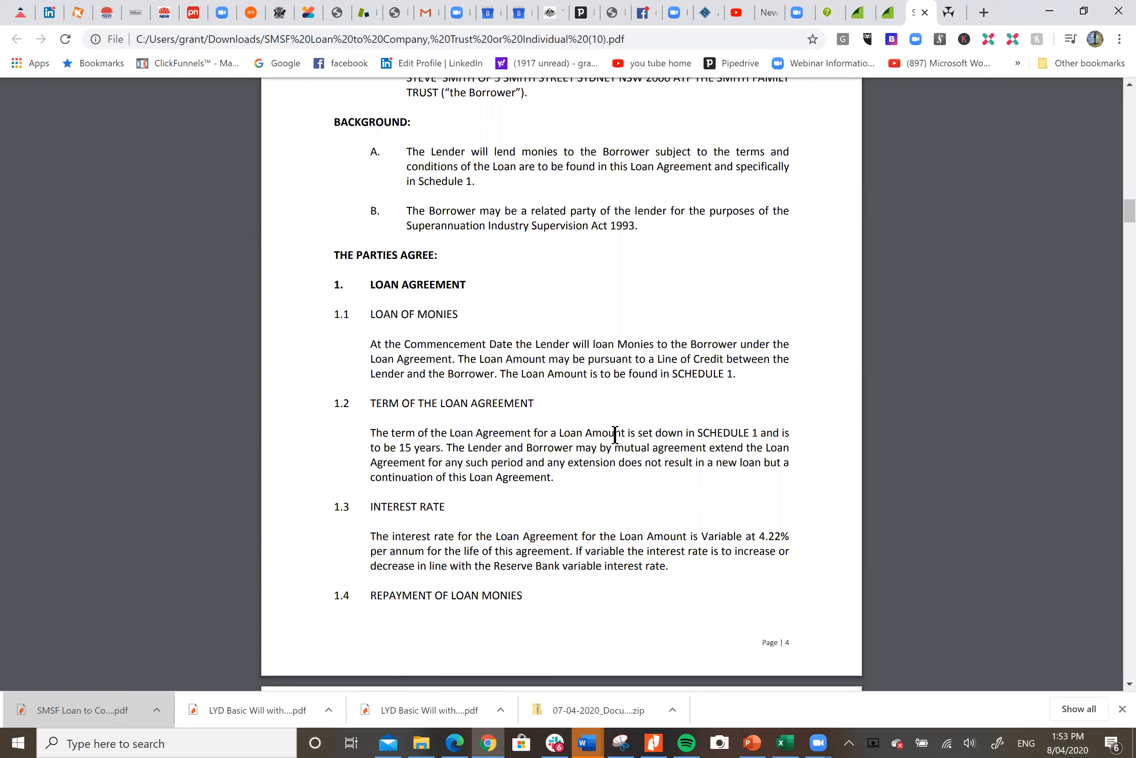
scroll(615, 435, down, 5)
Review the agreement's interest rate, repayment, charge, notices and definitions clauses
drag(752, 308, 786, 306)
scroll(628, 329, down, 5)
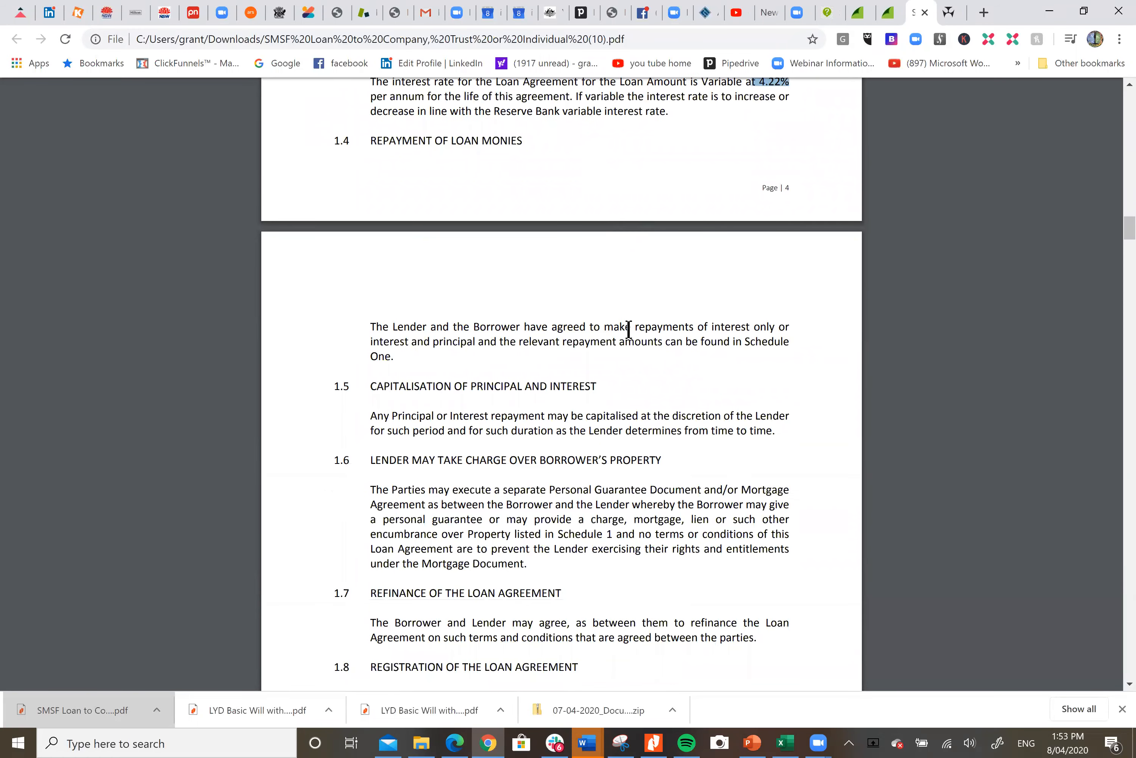
scroll(629, 329, down, 5)
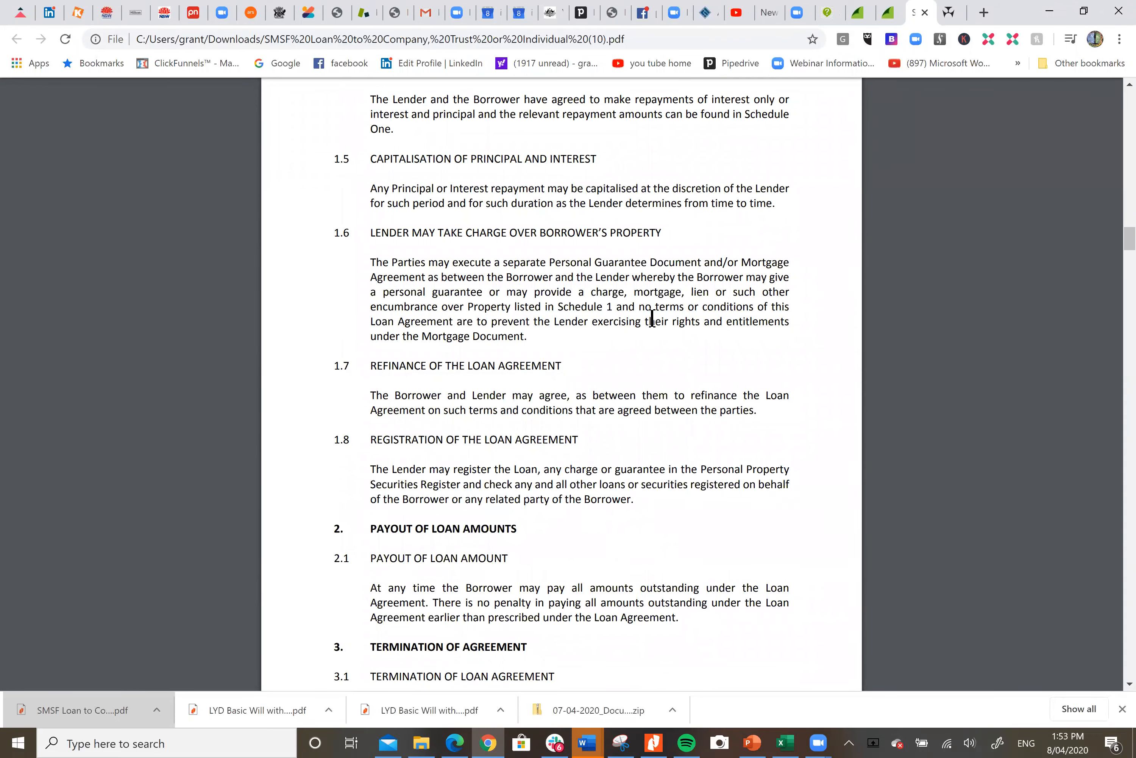
scroll(652, 320, down, 13)
scroll(652, 317, down, 20)
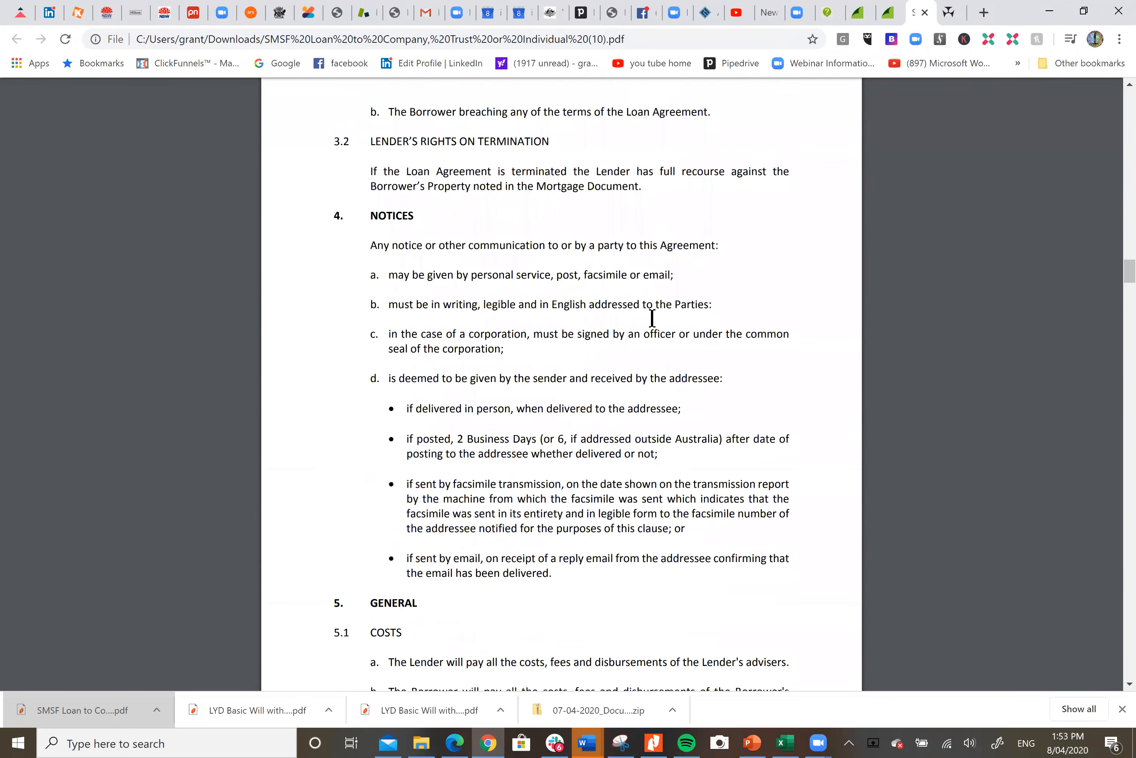
scroll(652, 318, down, 18)
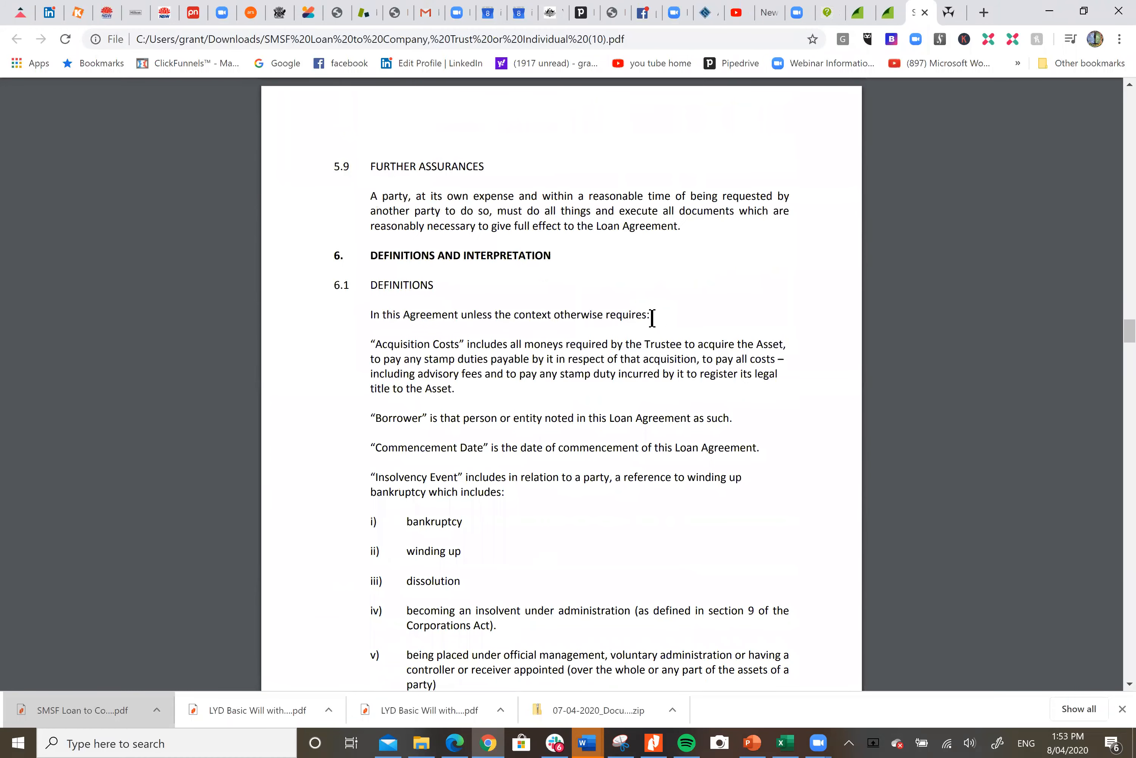
scroll(651, 318, down, 15)
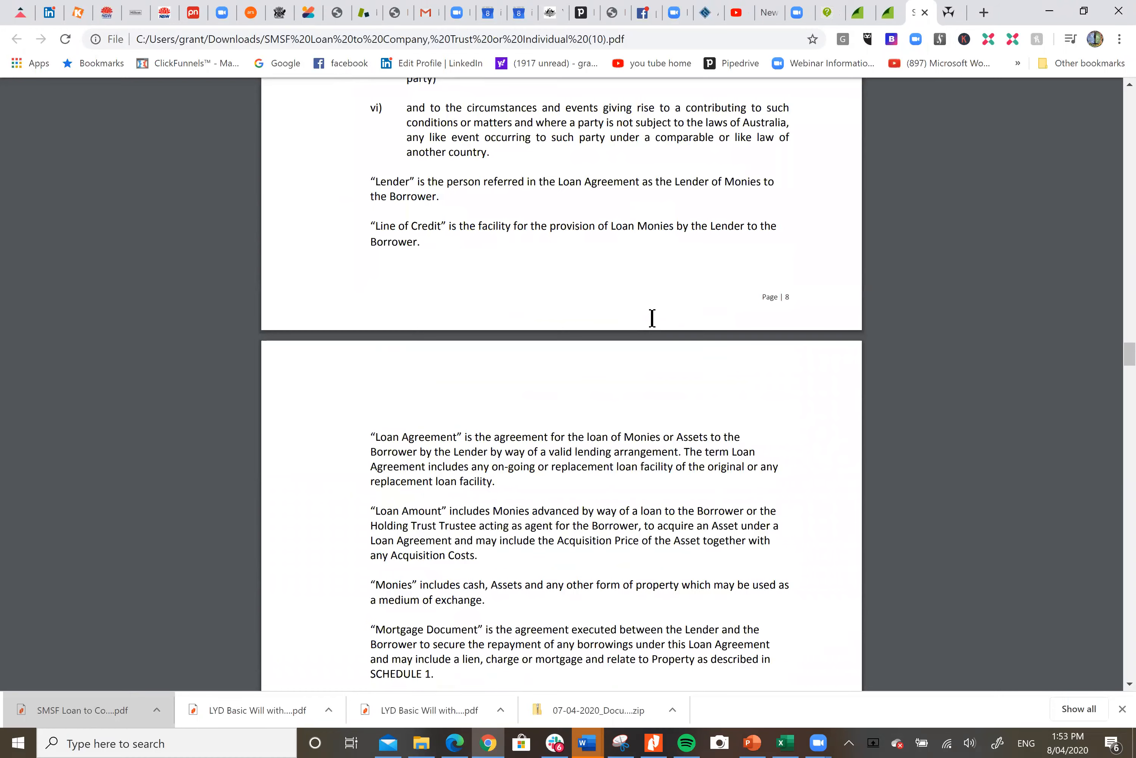
scroll(652, 318, down, 5)
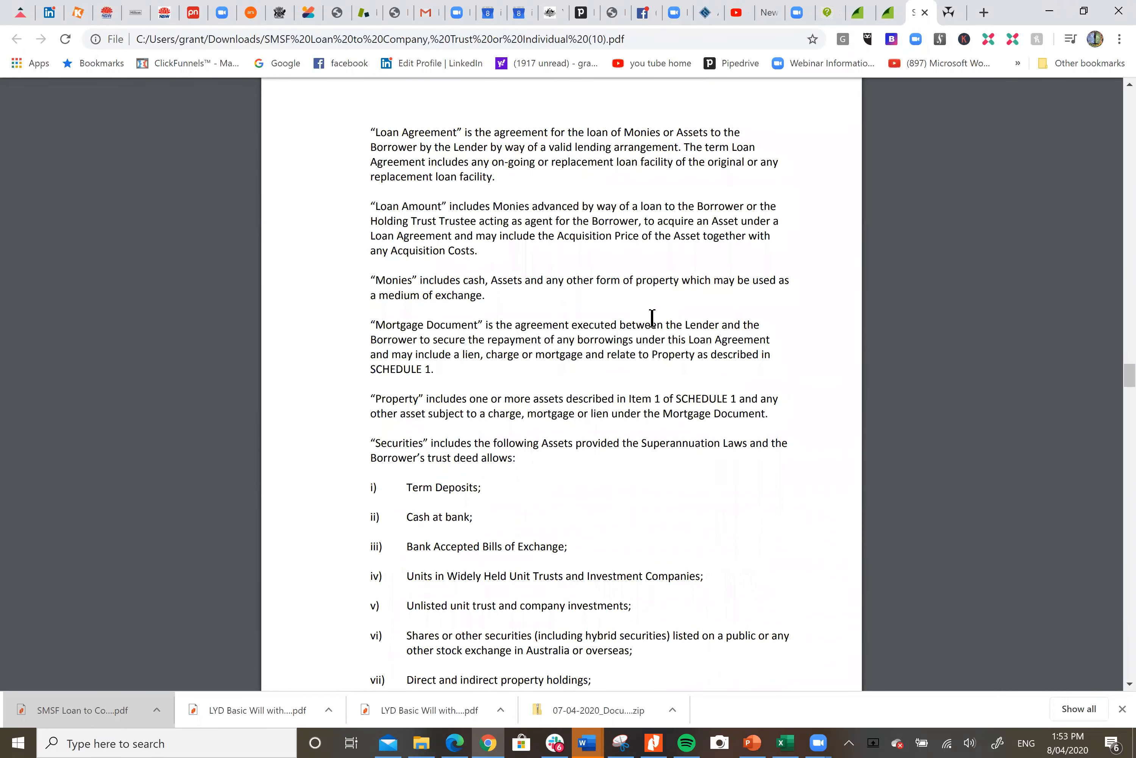
scroll(652, 317, down, 6)
scroll(651, 318, down, 6)
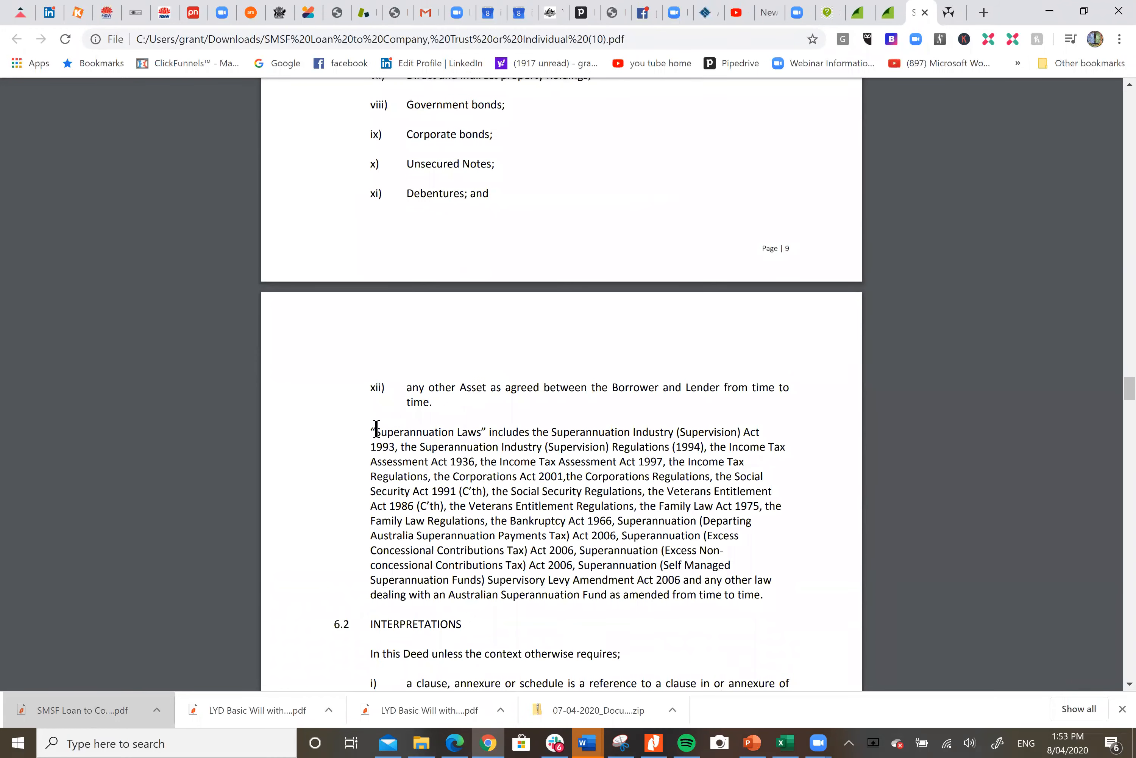
Review the interpretation clauses and the borrower and lender execution blocks of the Loan Agreement
drag(375, 429, 492, 427)
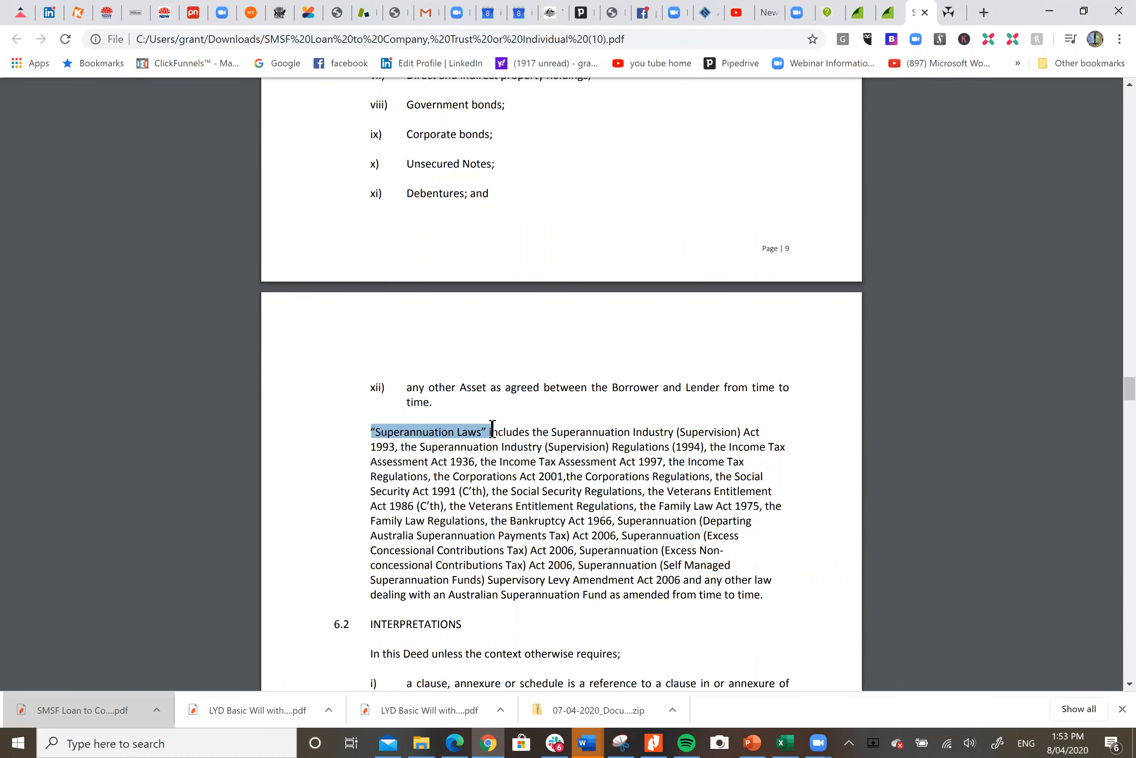
click(518, 401)
scroll(519, 401, down, 20)
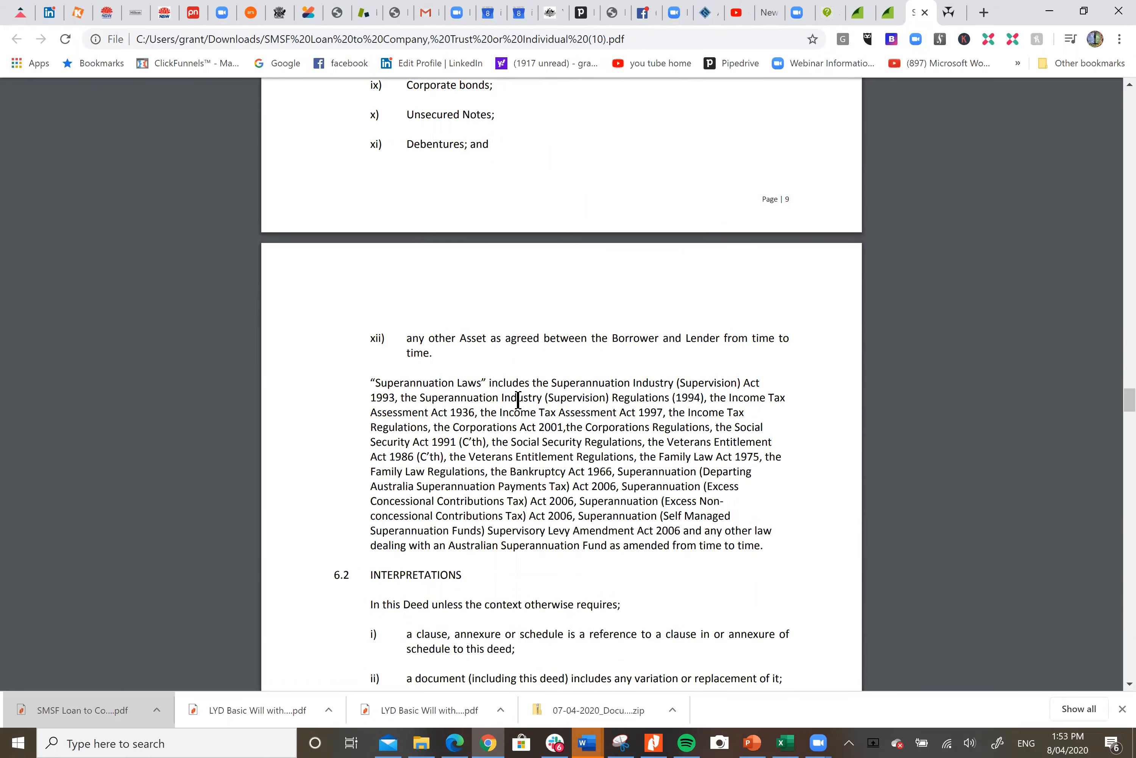
scroll(518, 399, down, 12)
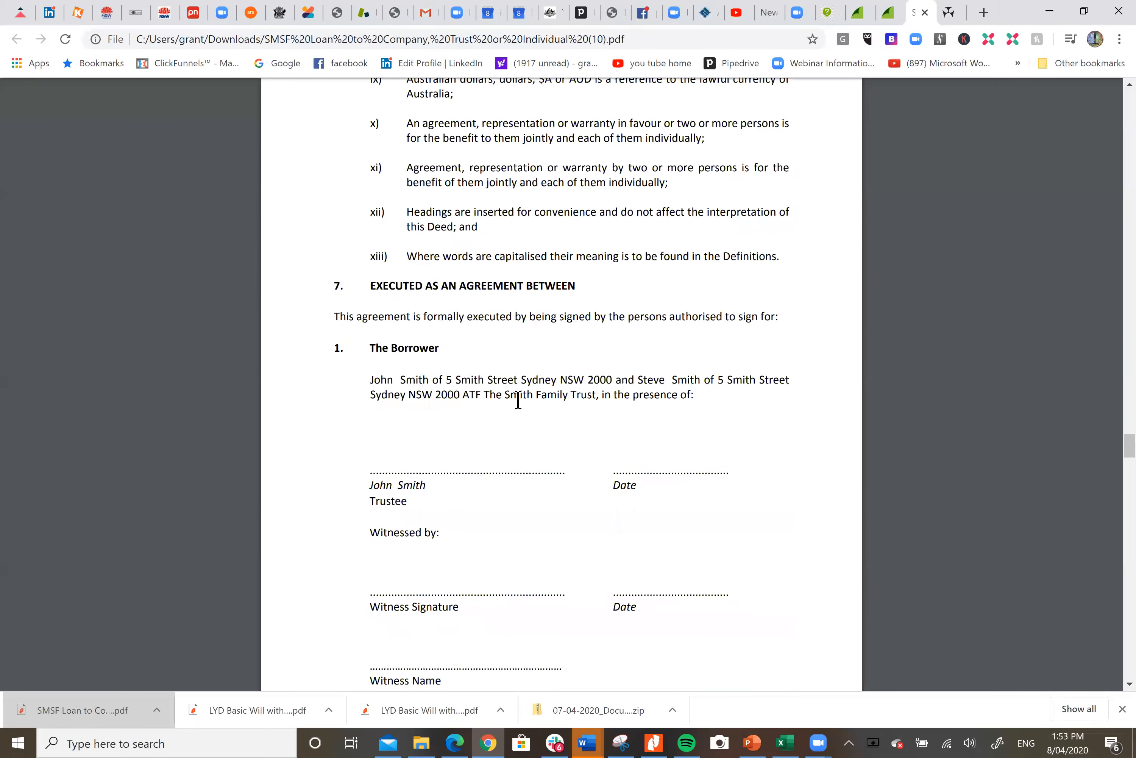
scroll(518, 400, up, 8)
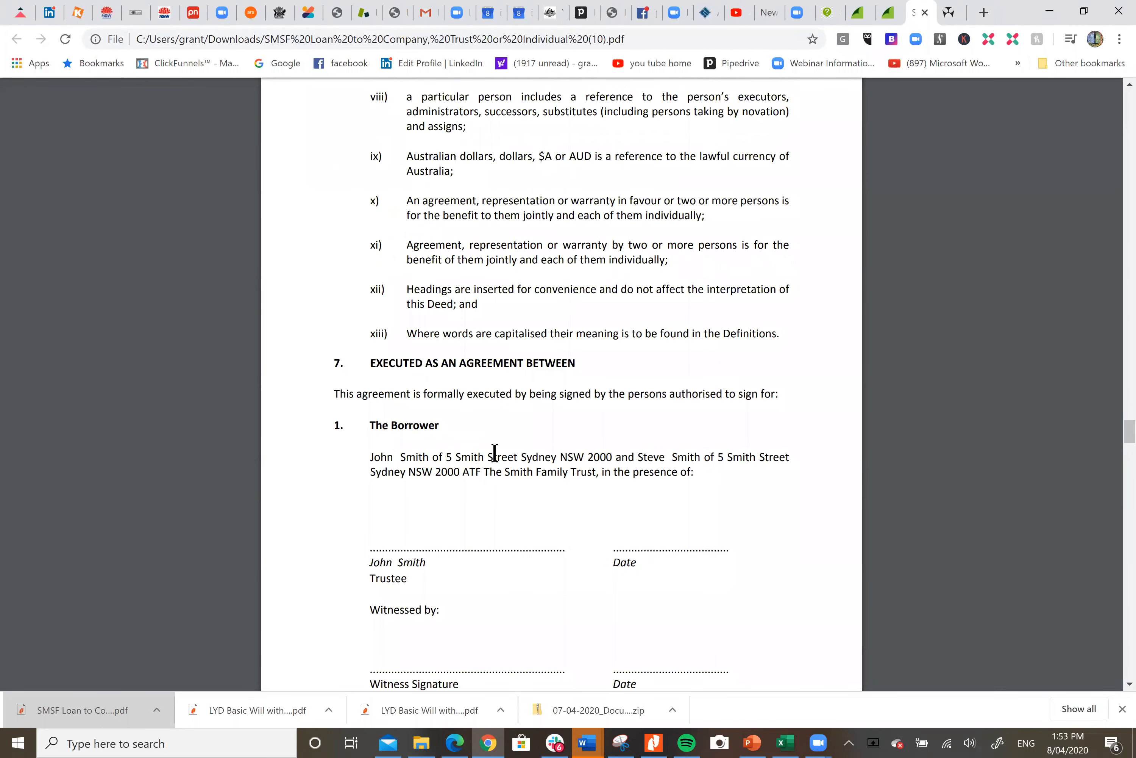
scroll(664, 446, down, 1)
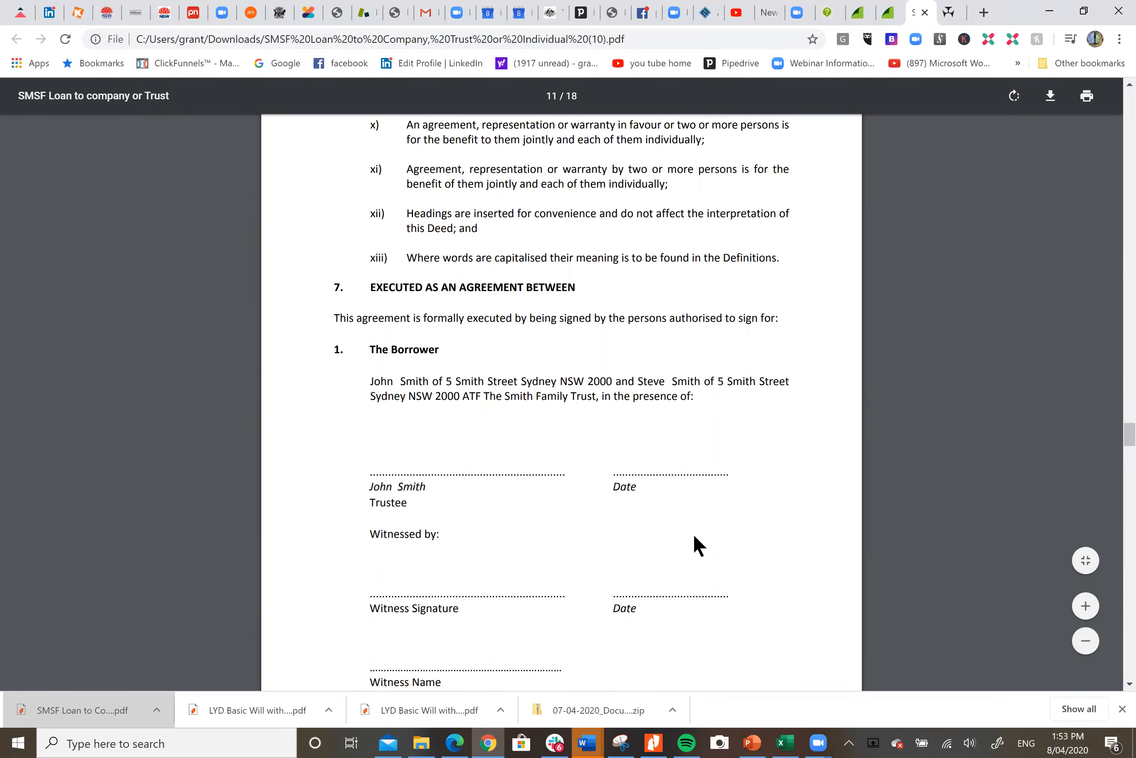
scroll(695, 536, down, 5)
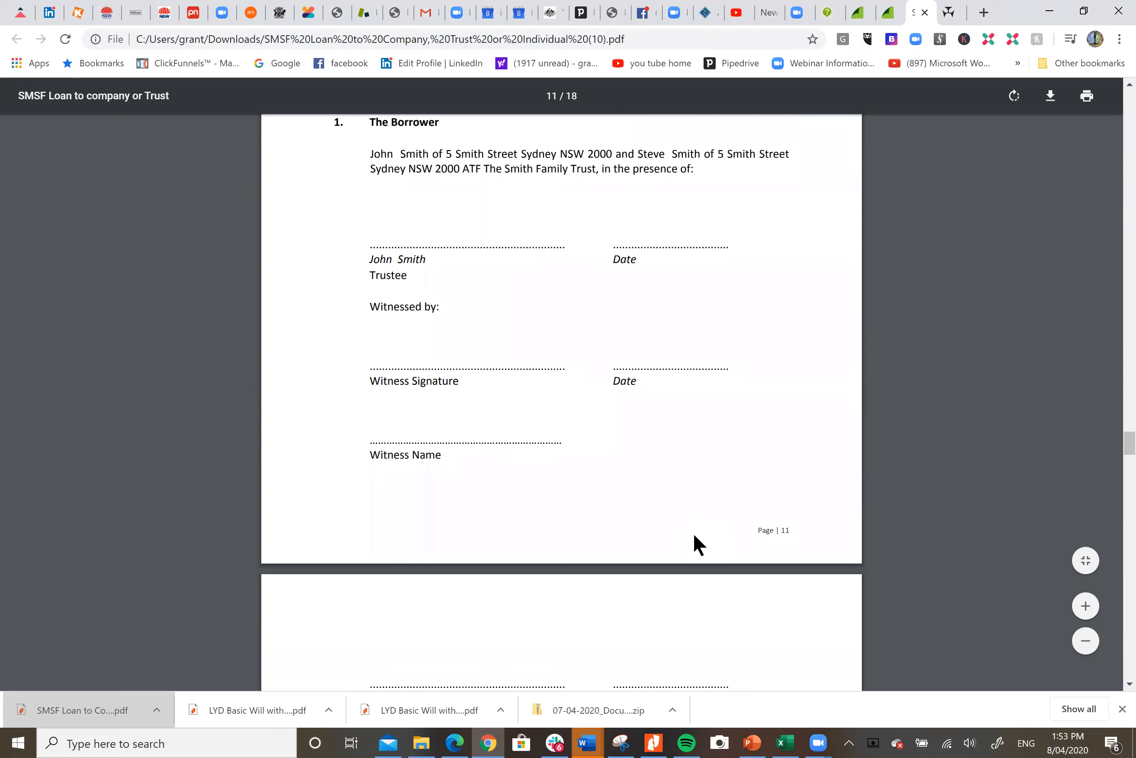
scroll(695, 536, down, 6)
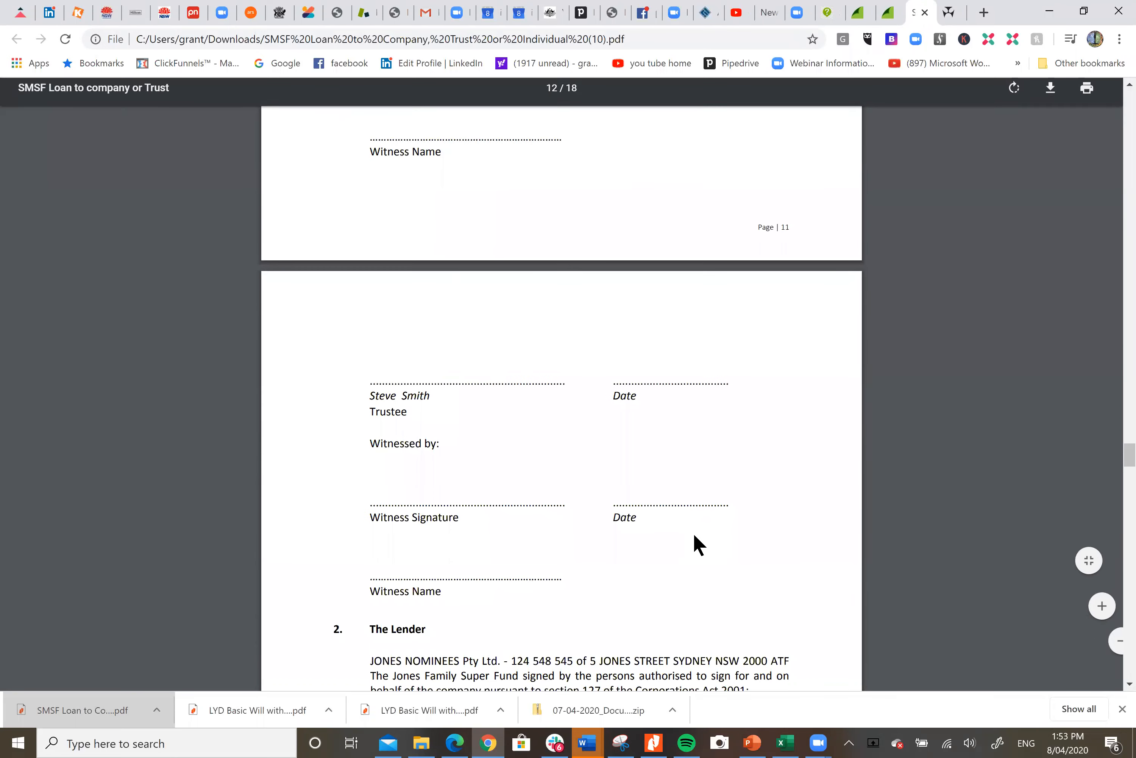
scroll(693, 532, down, 5)
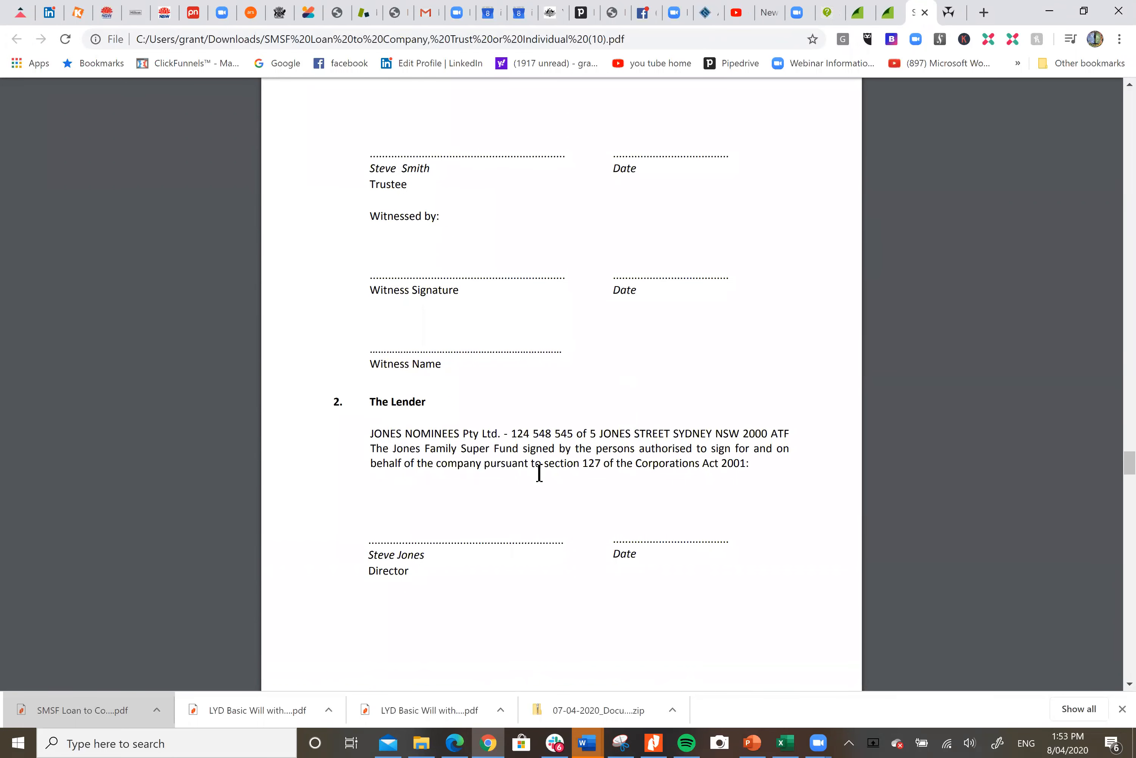
scroll(613, 458, down, 3)
scroll(614, 458, down, 10)
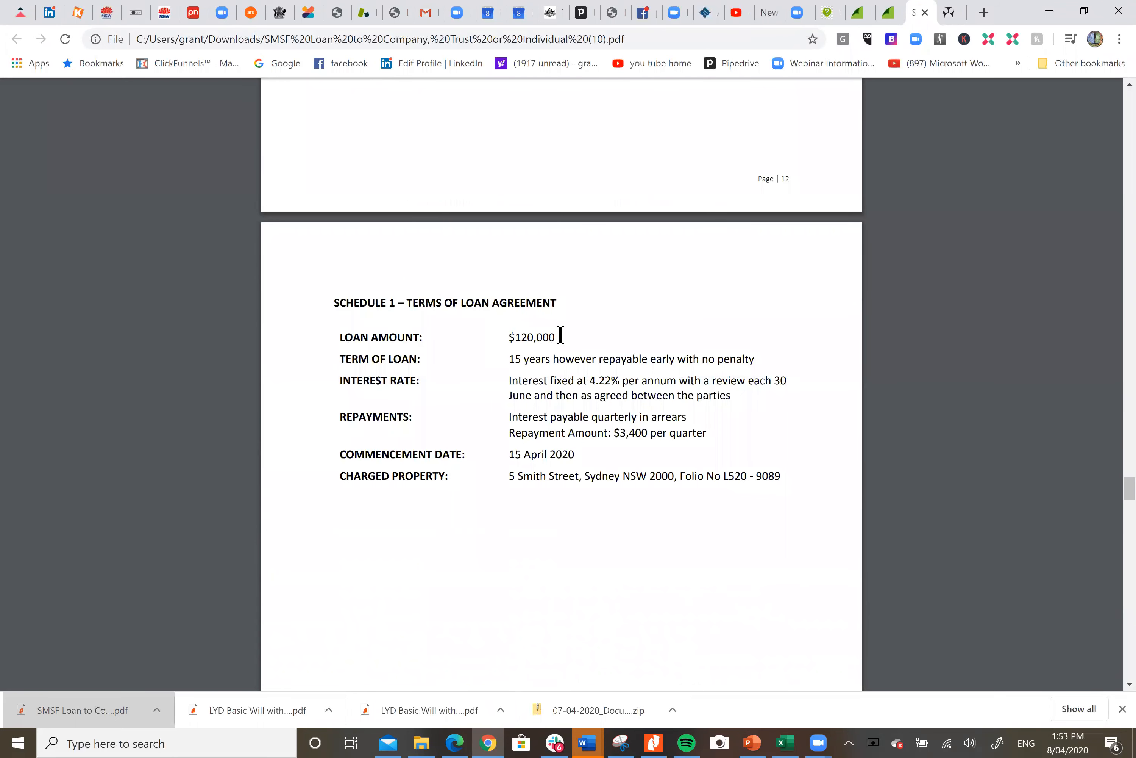
Examine the Schedule 1 loan terms and the Mortgage Deed's parties and agreed clauses
double_click(560, 337)
scroll(737, 434, down, 6)
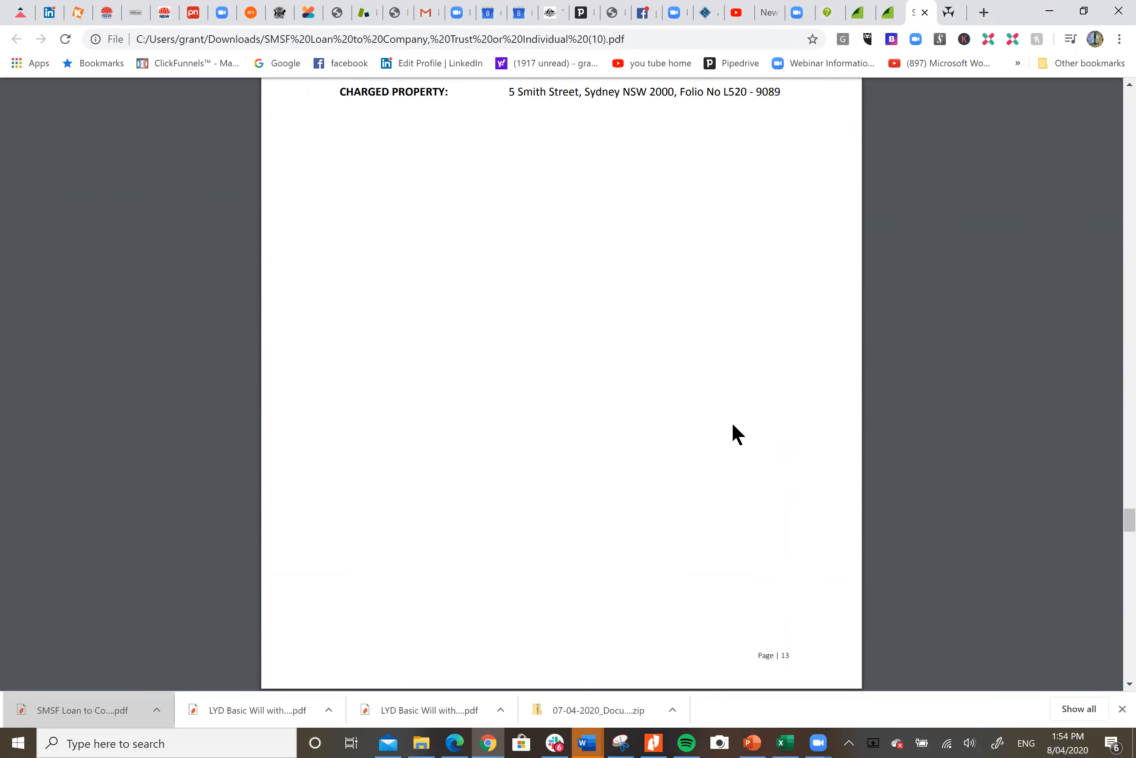
scroll(737, 434, down, 10)
scroll(738, 434, down, 15)
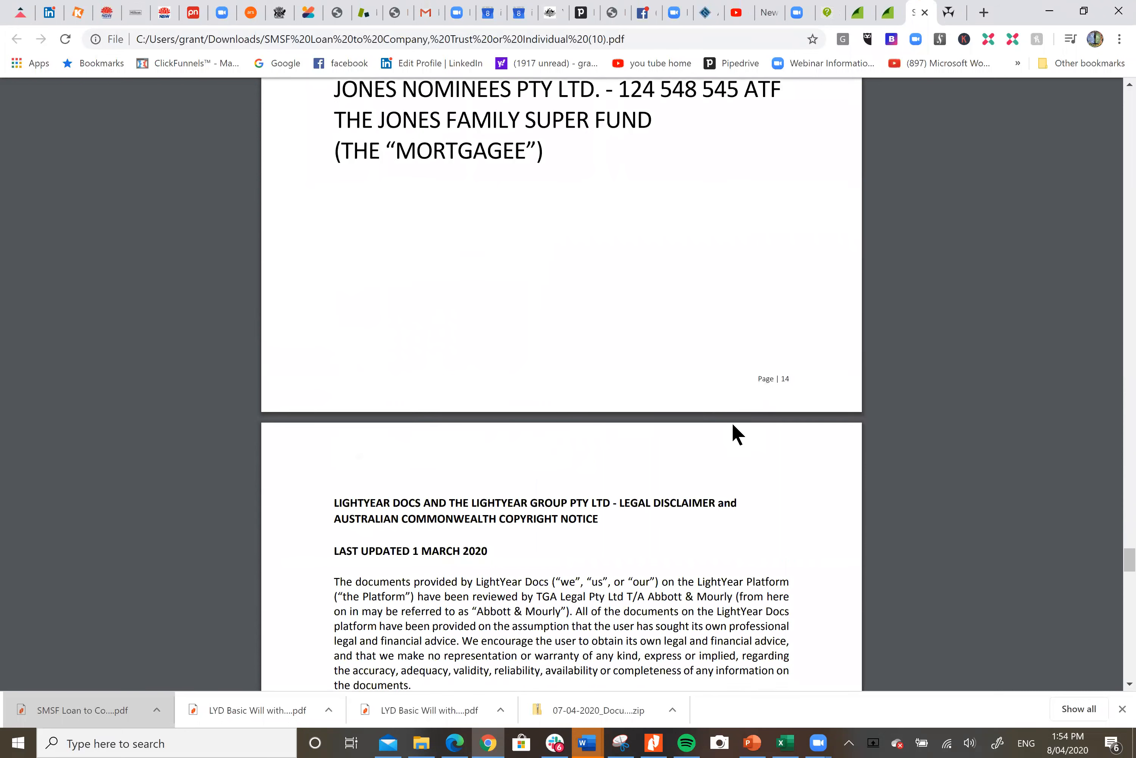
scroll(737, 434, down, 5)
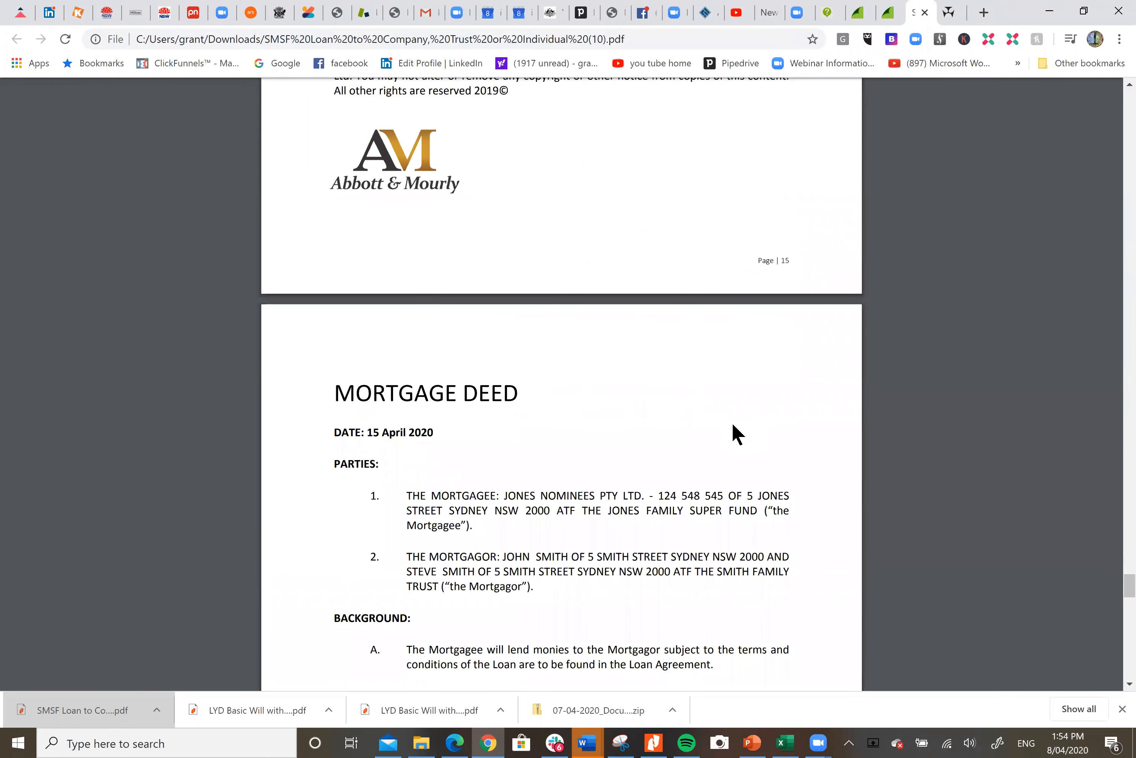
scroll(675, 421, down, 2)
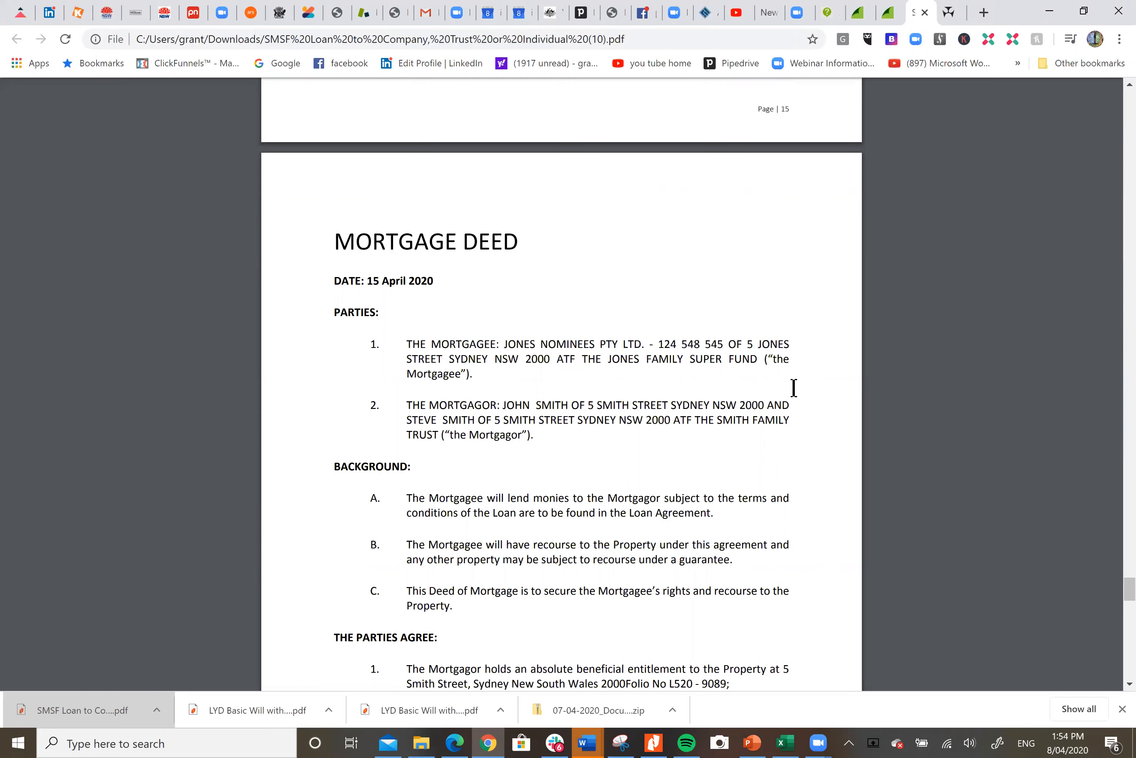
scroll(793, 388, down, 20)
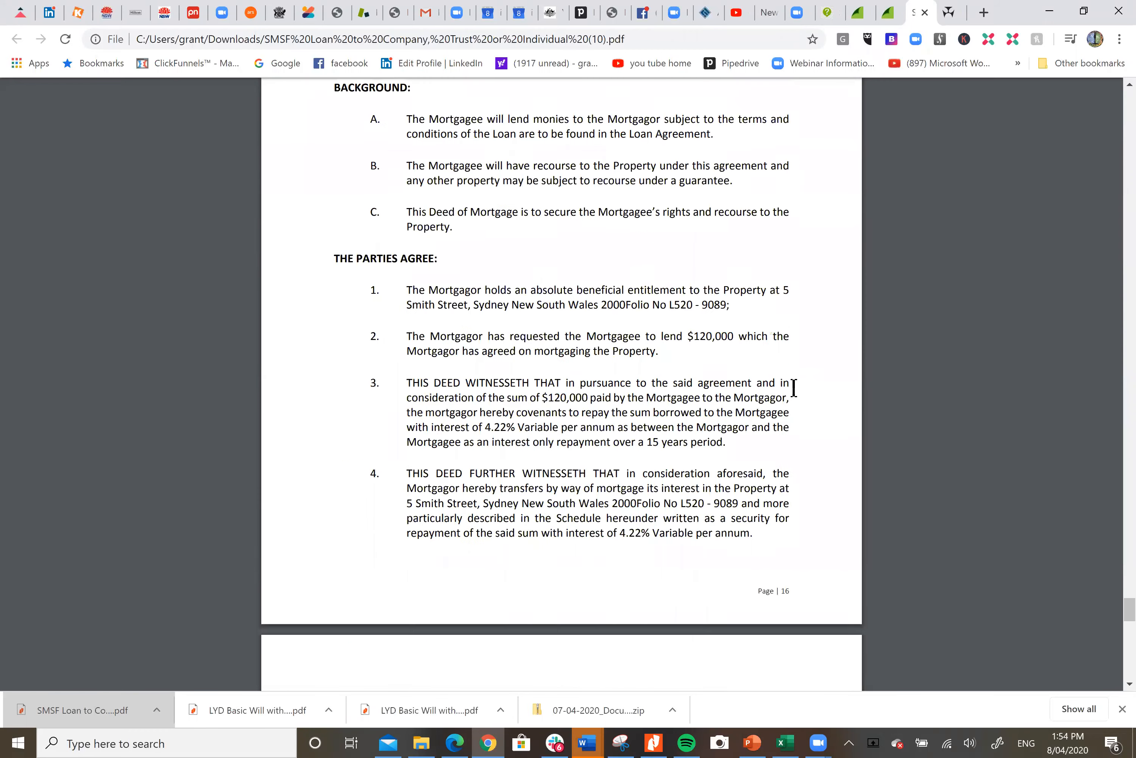
scroll(793, 388, down, 5)
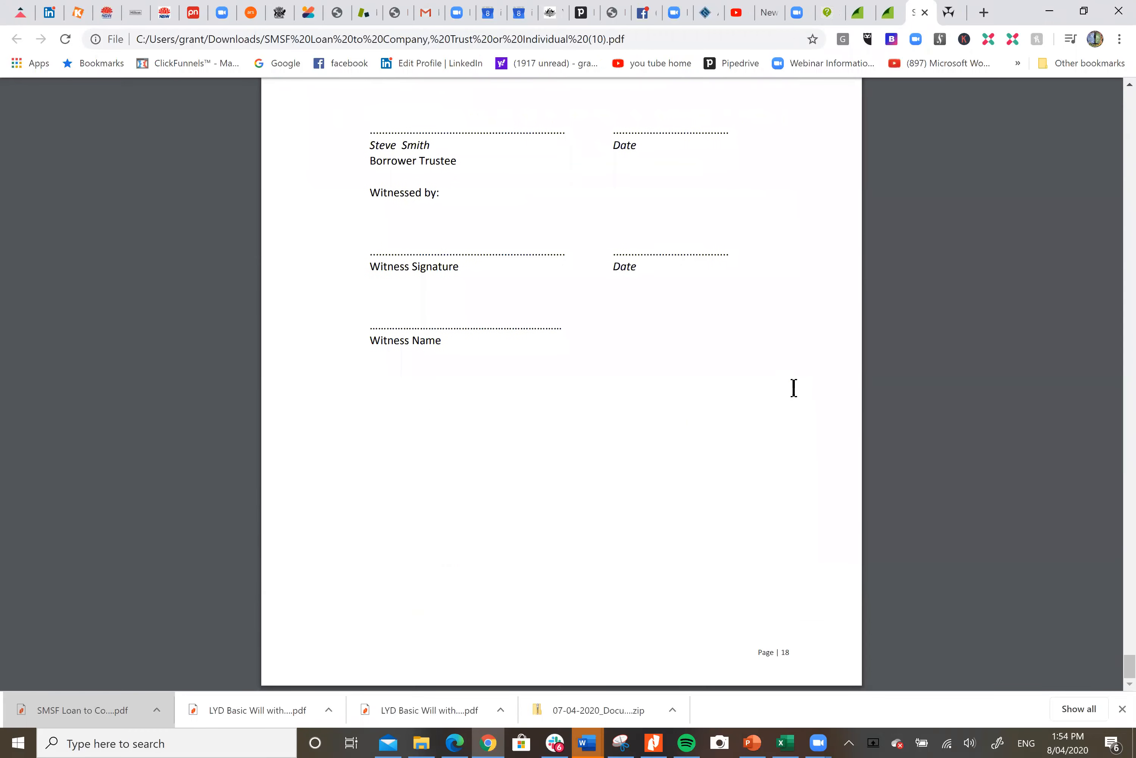
scroll(794, 388, up, 6)
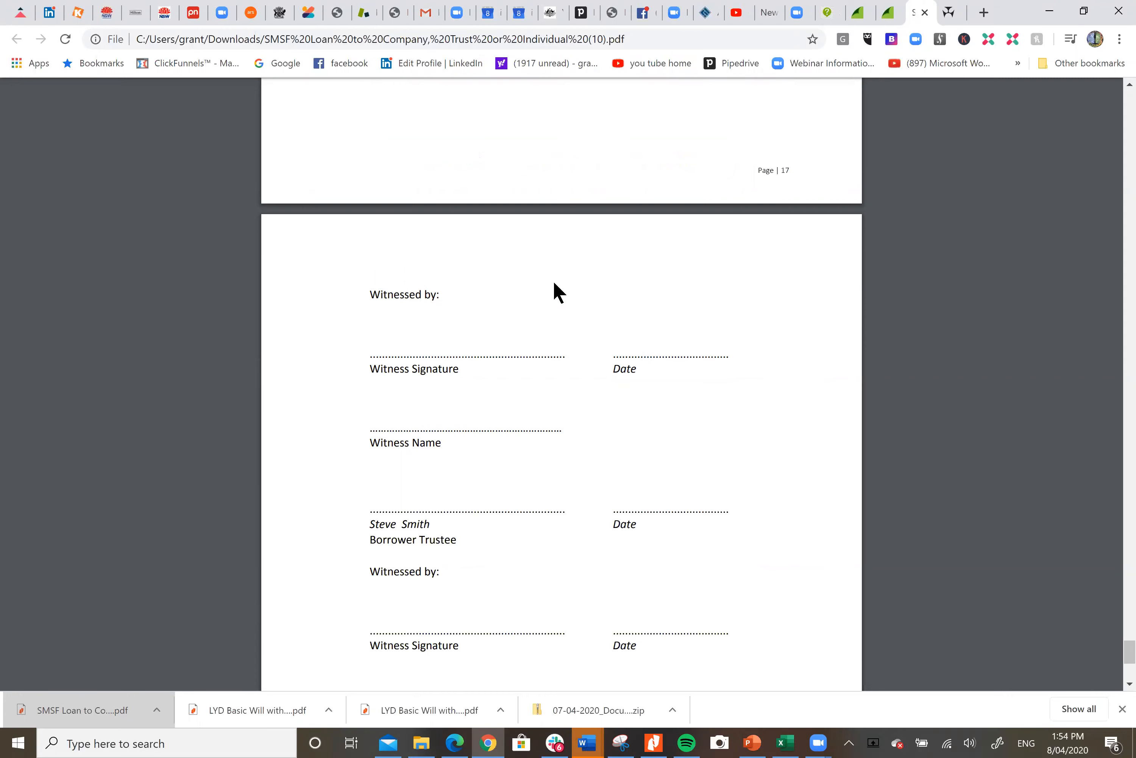
click(521, 149)
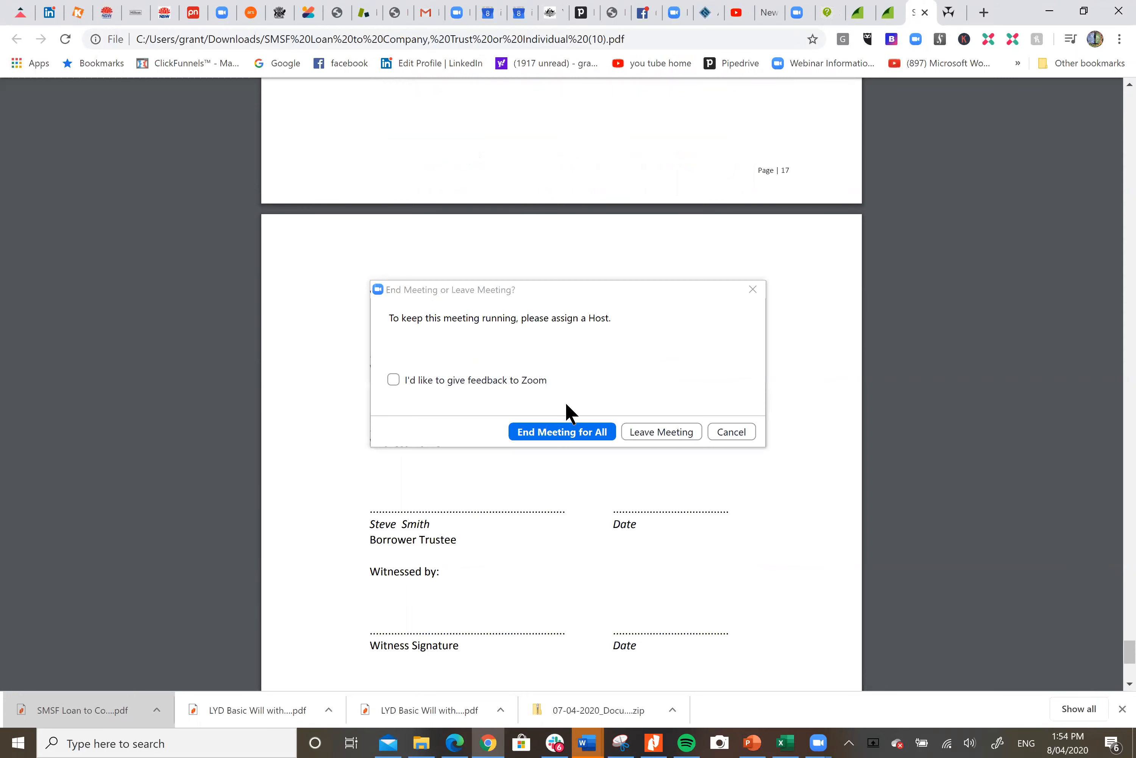